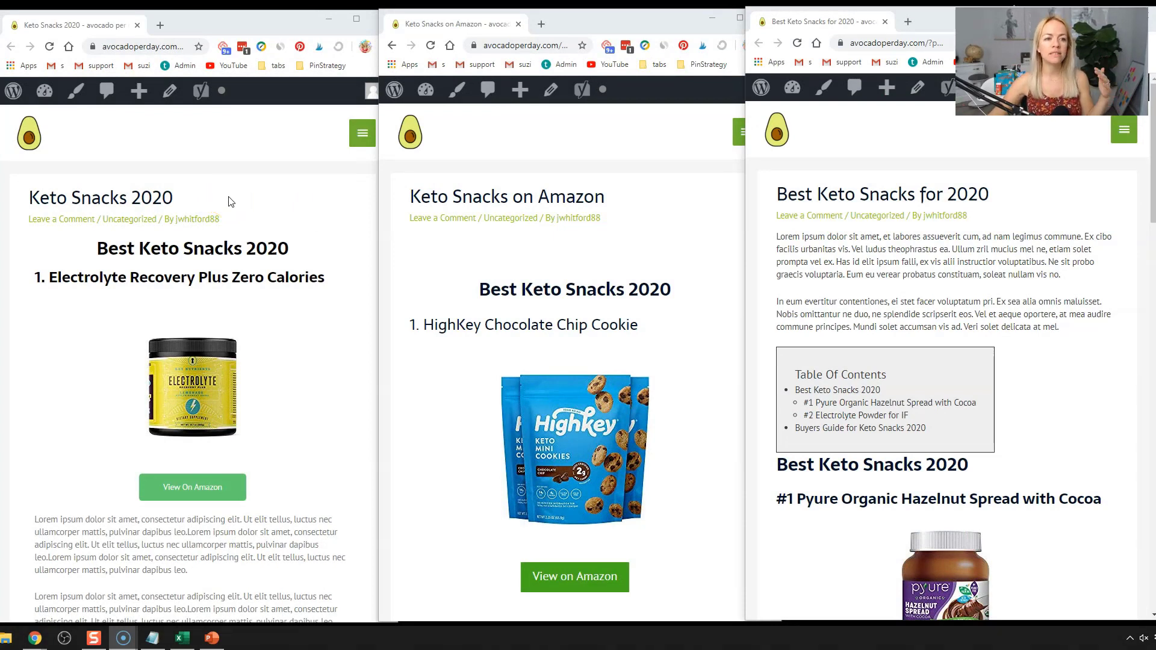
Step: Review the example post, then open the blank post in Elementor as Elementor #1489
scroll(229, 202, "down", 15)
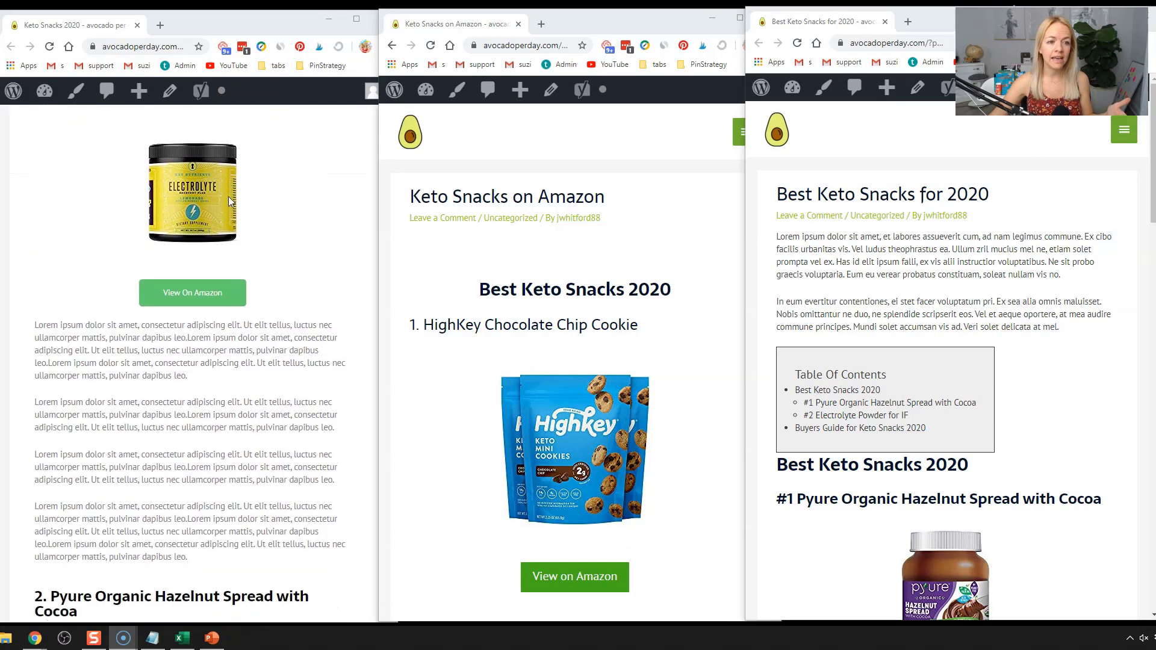
scroll(229, 202, "down", 5)
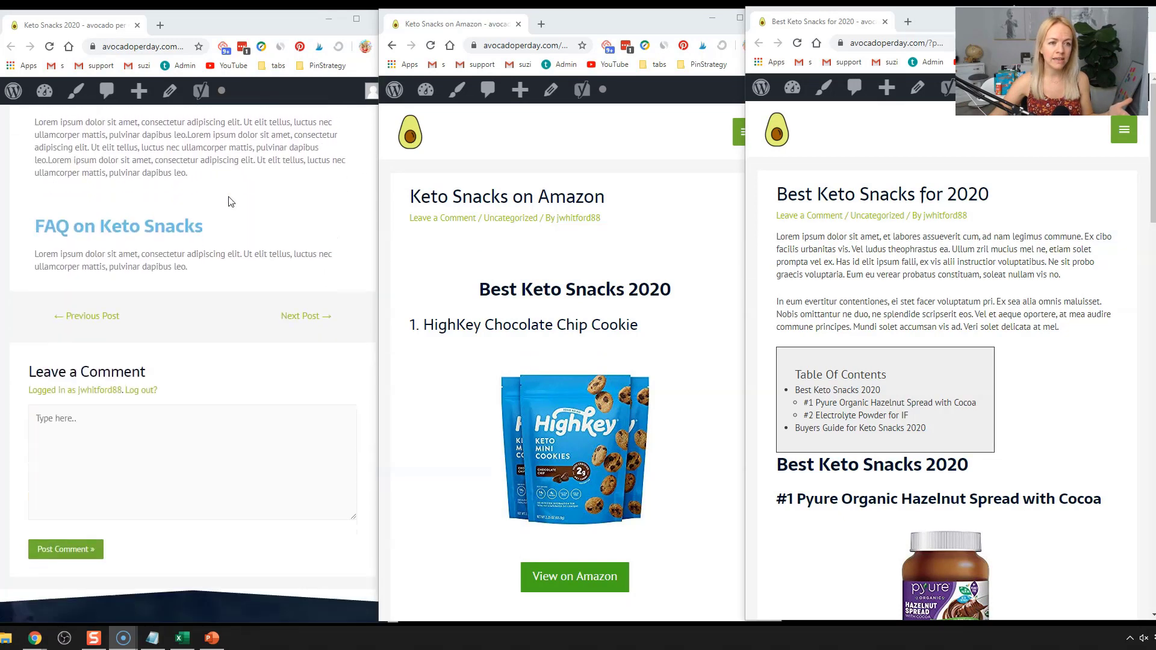
scroll(229, 202, "up", 10)
scroll(228, 202, "up", 10)
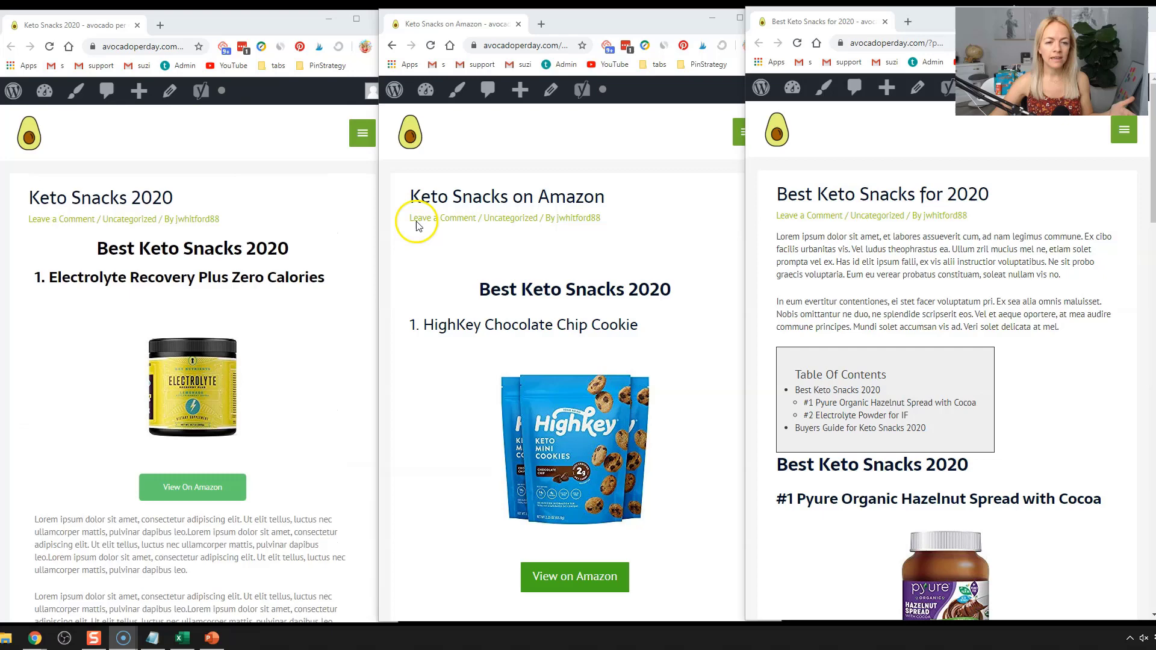
scroll(673, 216, "down", 1)
scroll(672, 215, "down", 15)
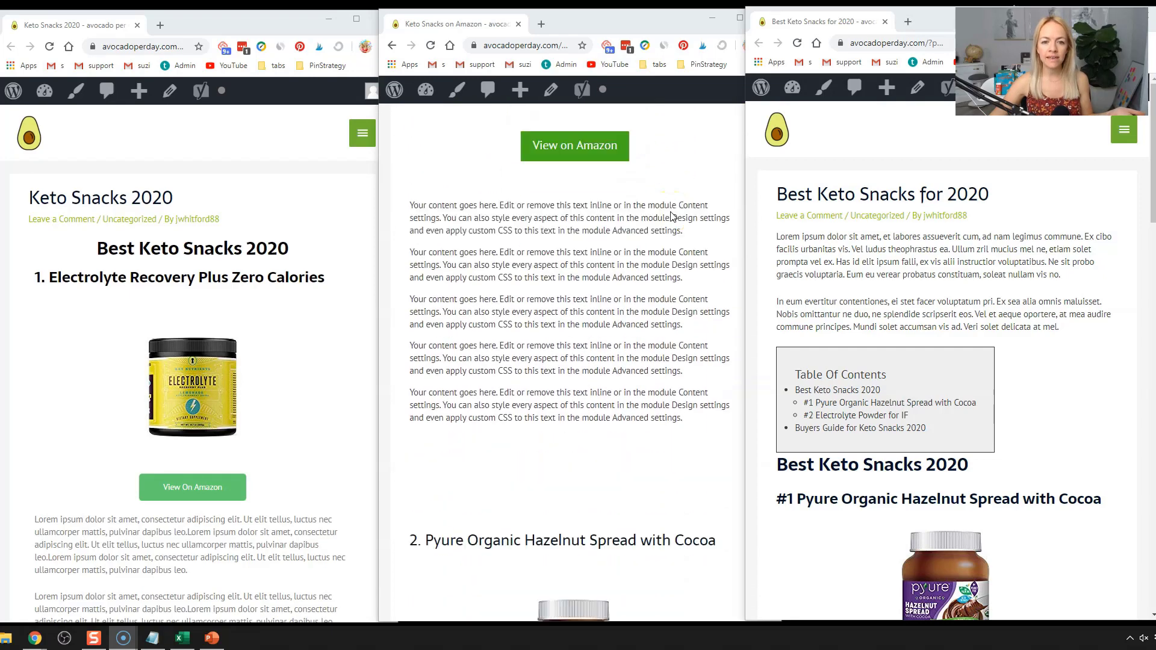
scroll(673, 216, "down", 5)
scroll(673, 215, "up", 12)
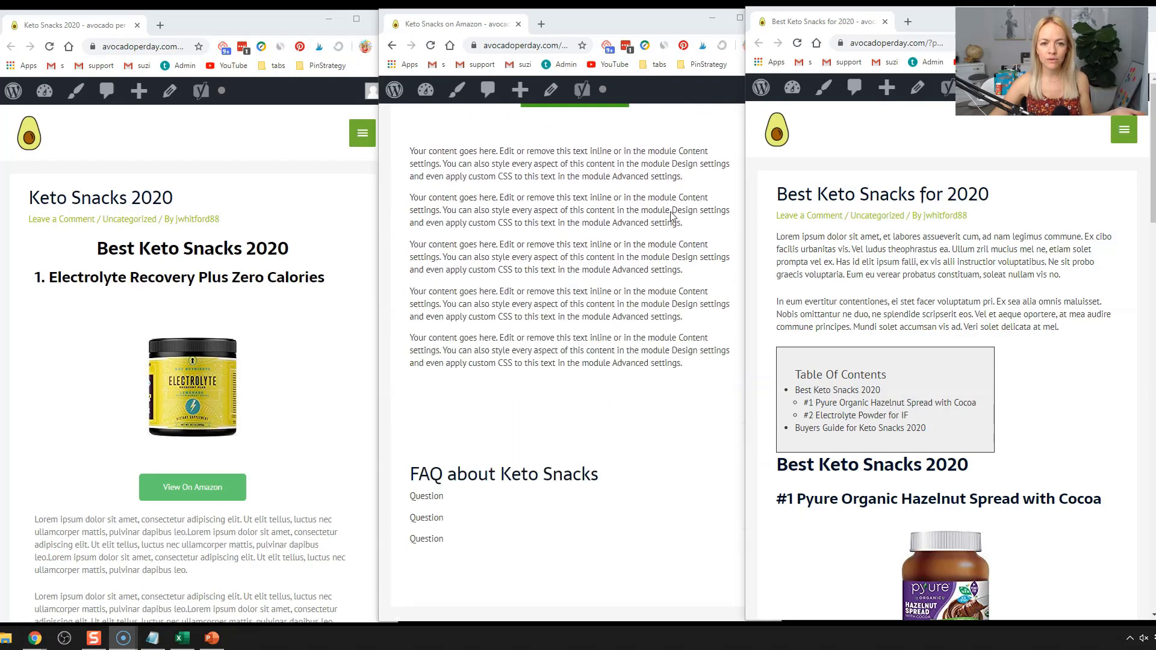
scroll(672, 216, "up", 4)
left_click(1097, 259)
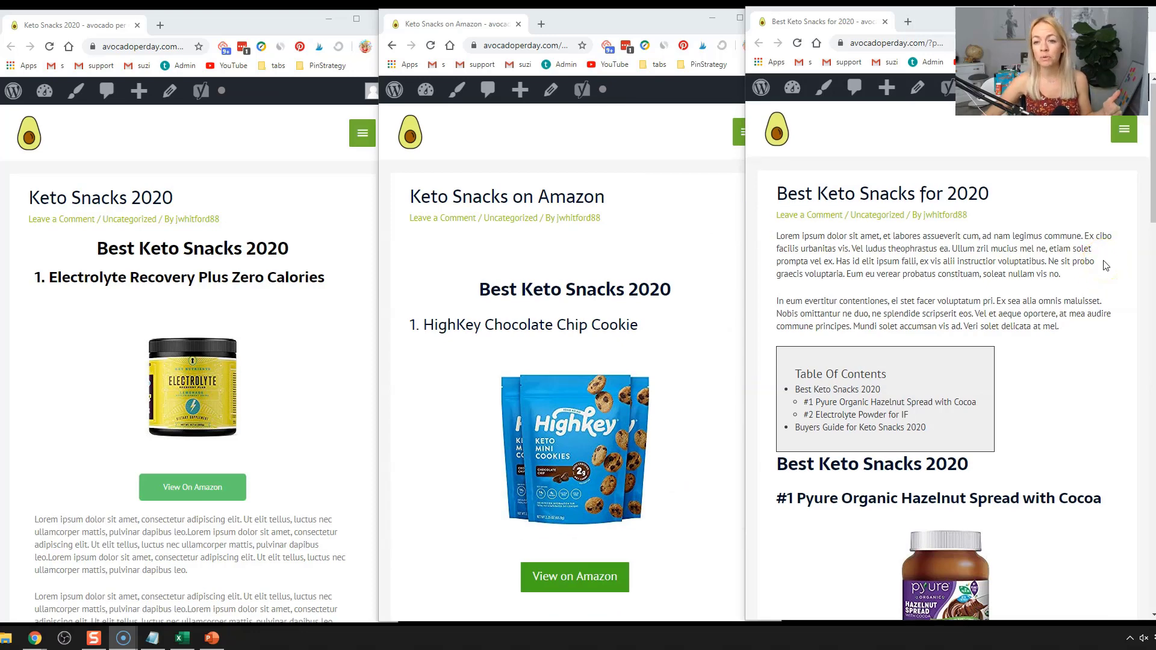
scroll(1105, 265, "down", 12)
scroll(1106, 266, "down", 6)
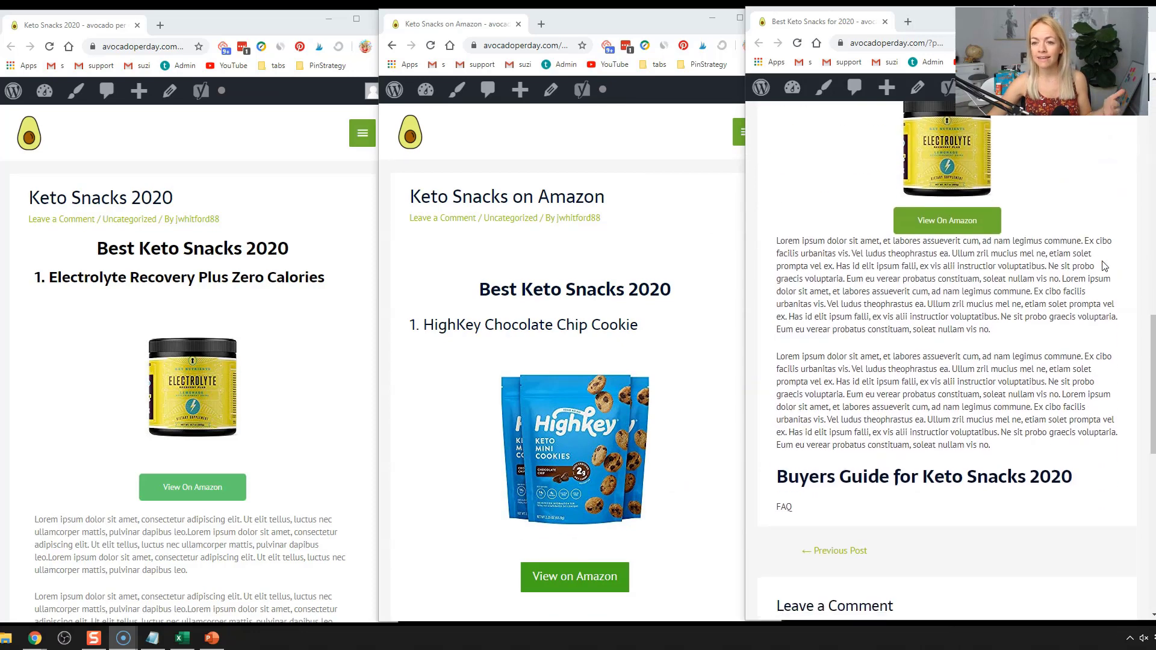
scroll(1101, 265, "up", 8)
scroll(1102, 265, "up", 10)
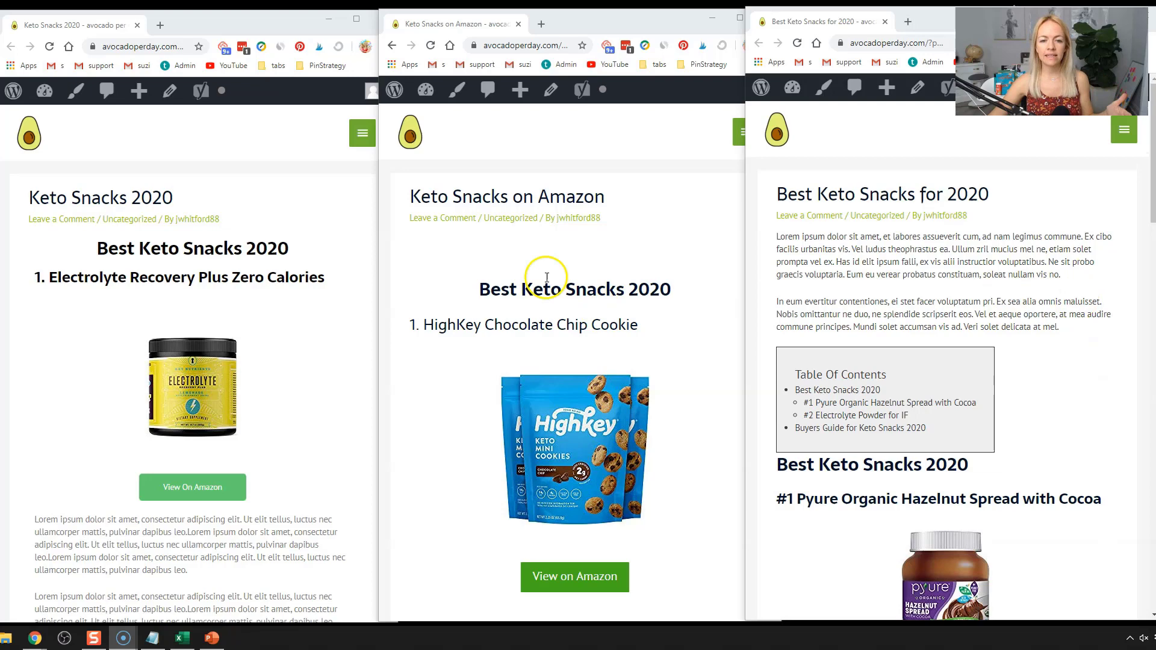
scroll(607, 292, "down", 2)
scroll(918, 300, "down", 1)
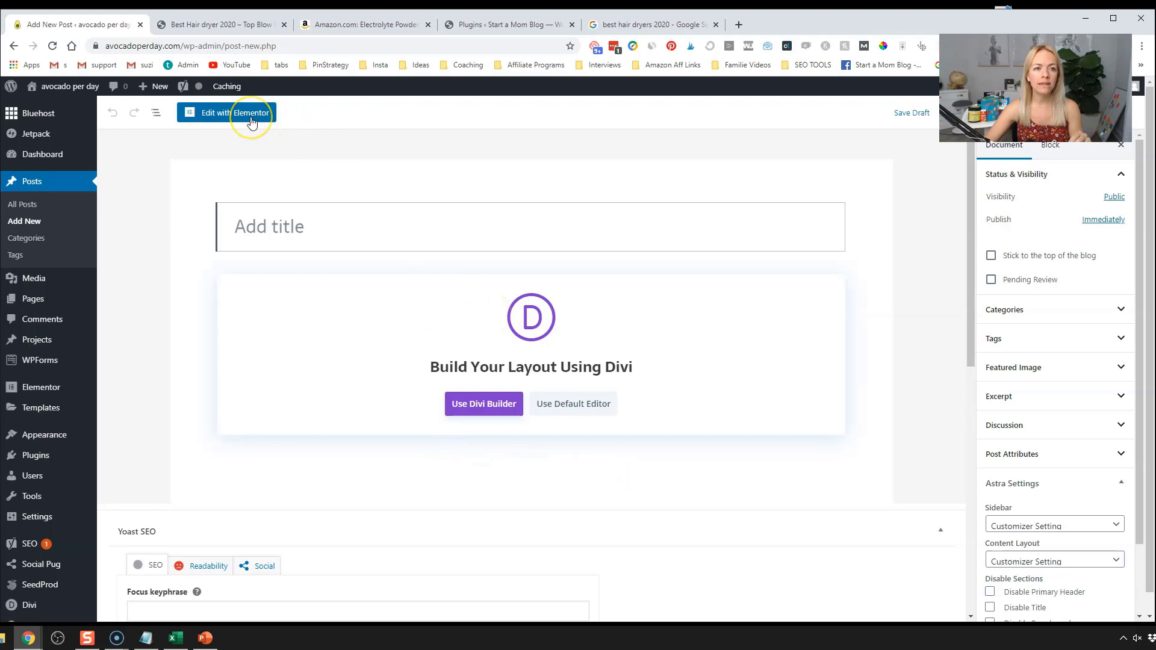
left_click(252, 120)
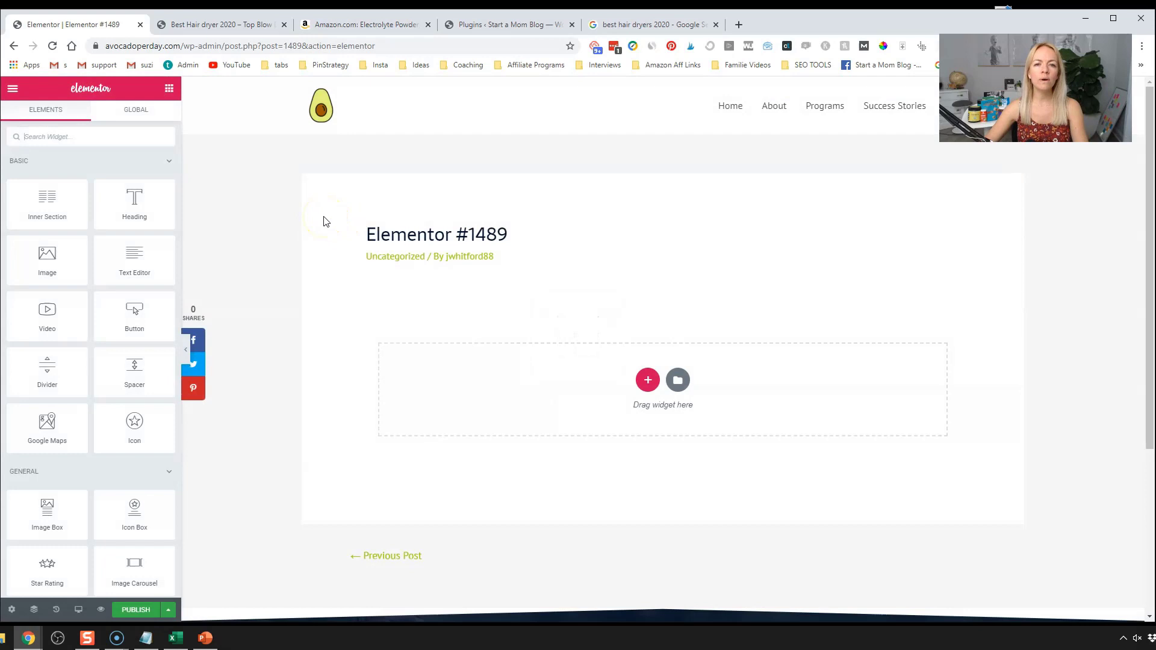
left_click(259, 26)
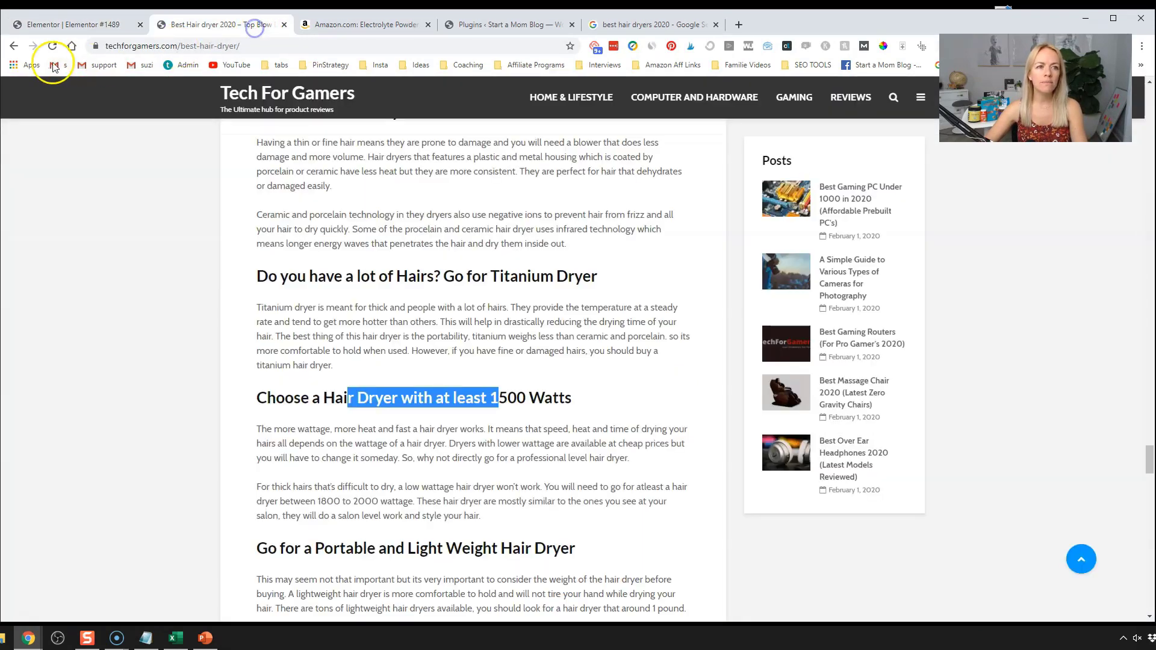
left_click(14, 46)
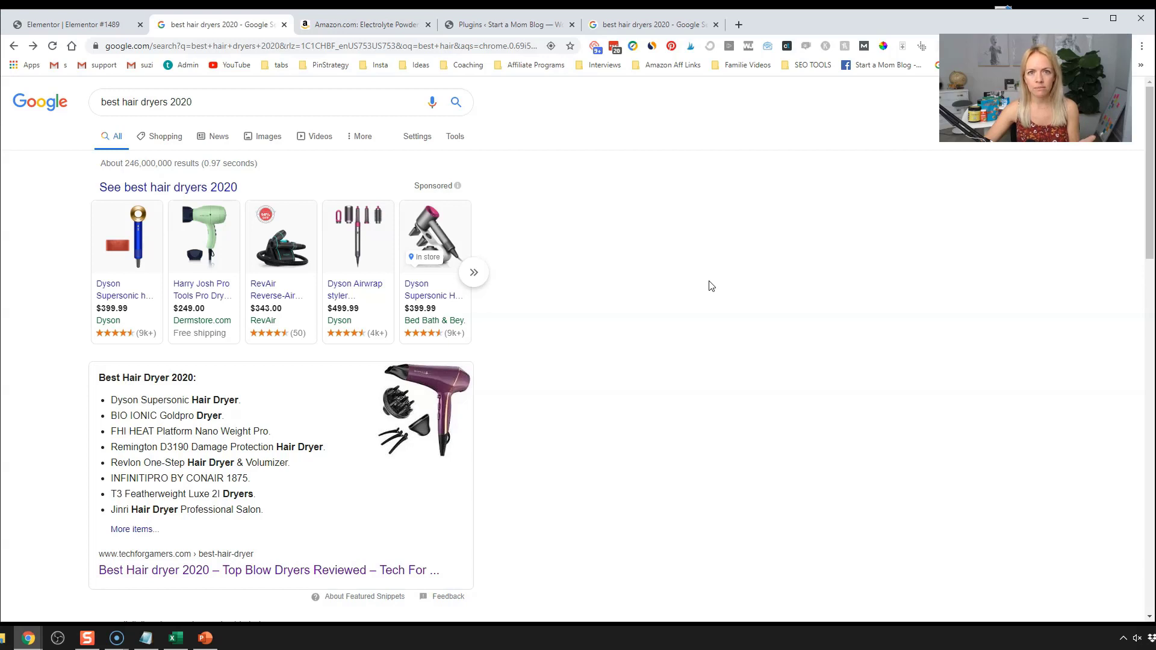
scroll(706, 337, "down", 1)
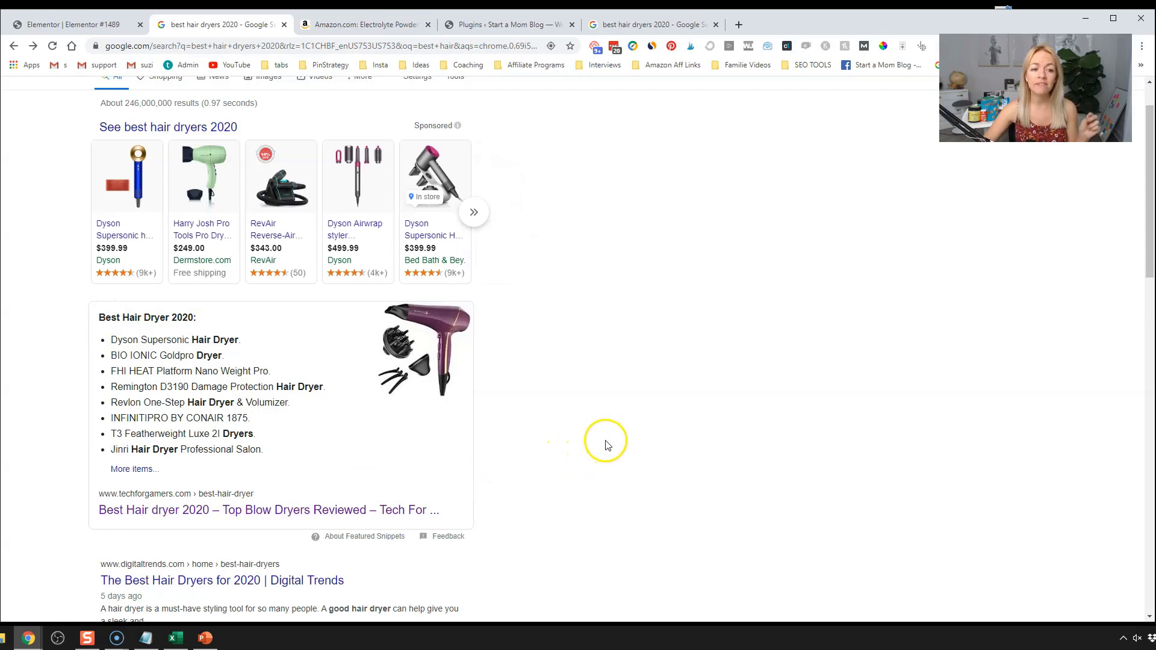
scroll(301, 311, "up", 1)
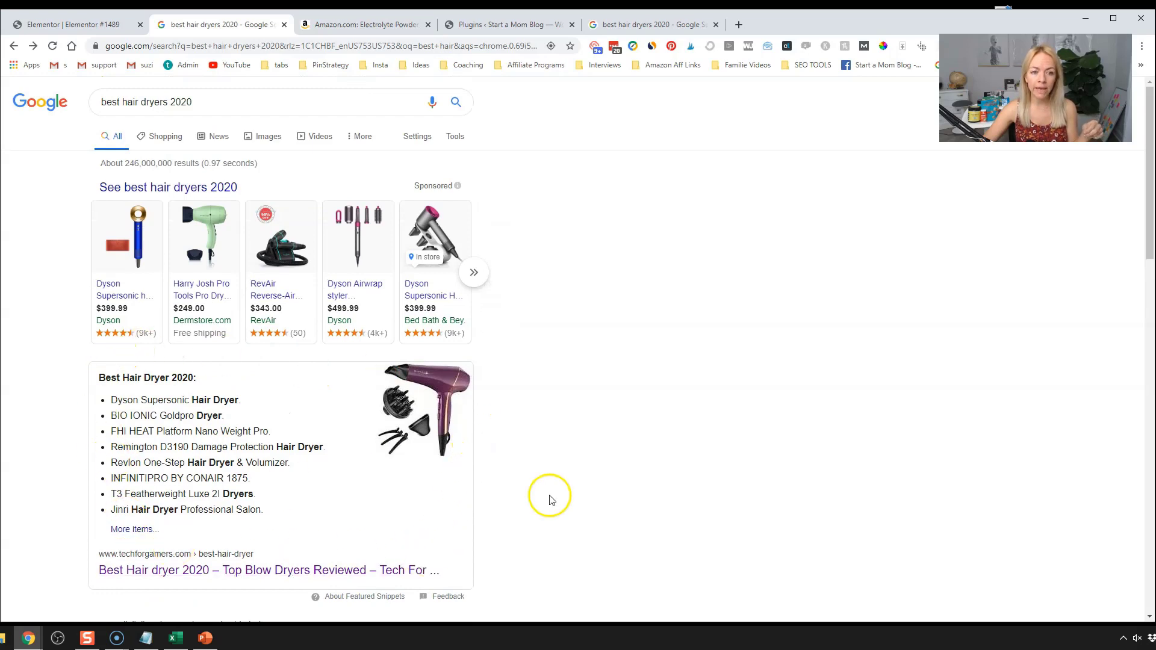
left_click(248, 572)
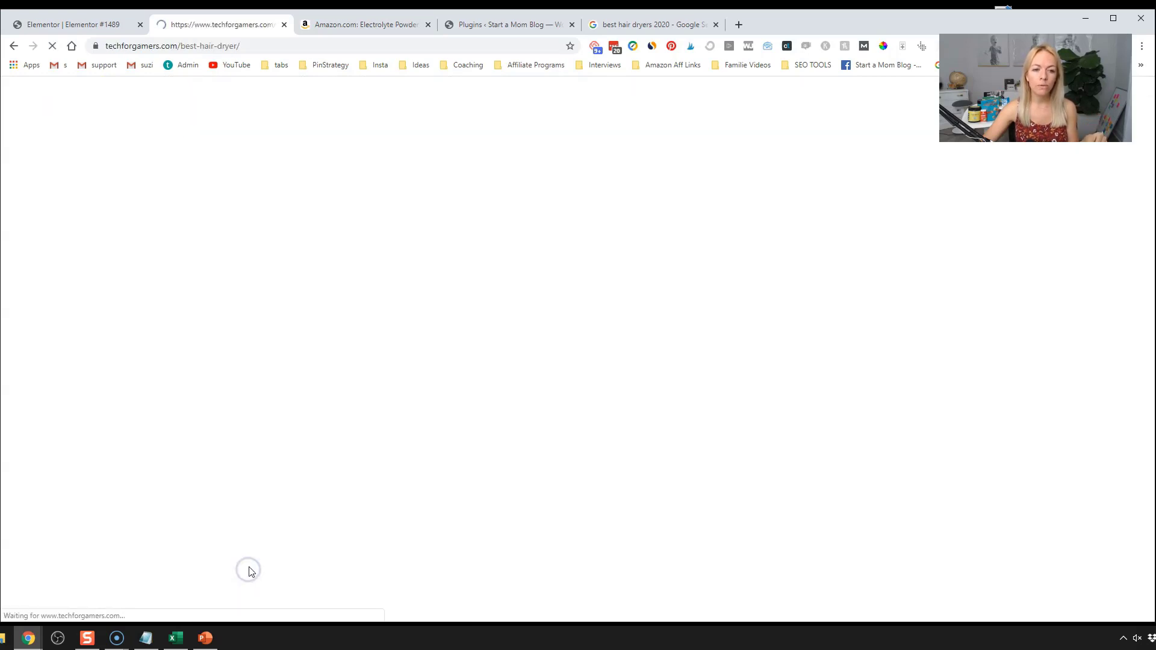
scroll(382, 377, "down", 14)
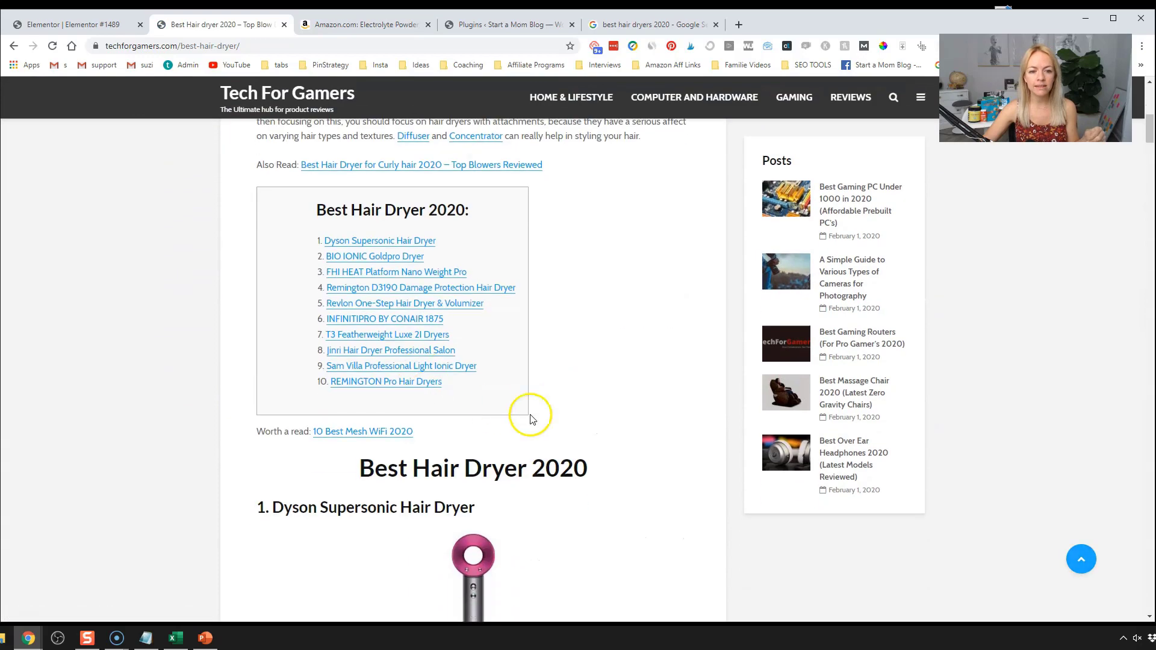
scroll(626, 429, "down", 19)
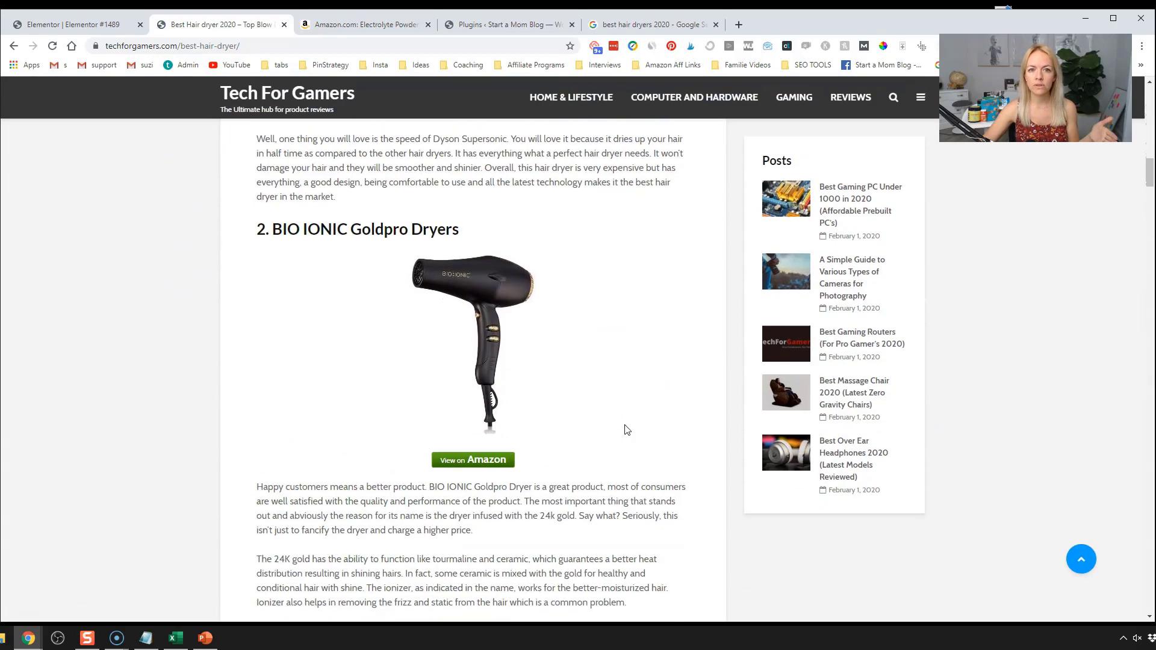
scroll(627, 429, "down", 4)
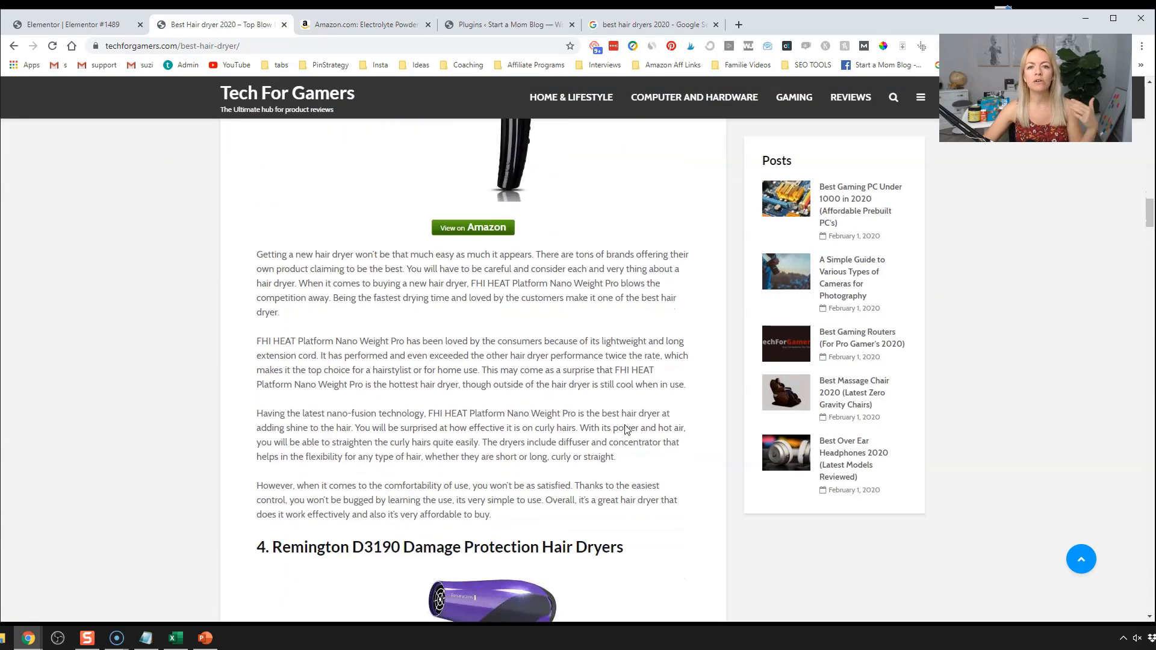
scroll(626, 425, "down", 20)
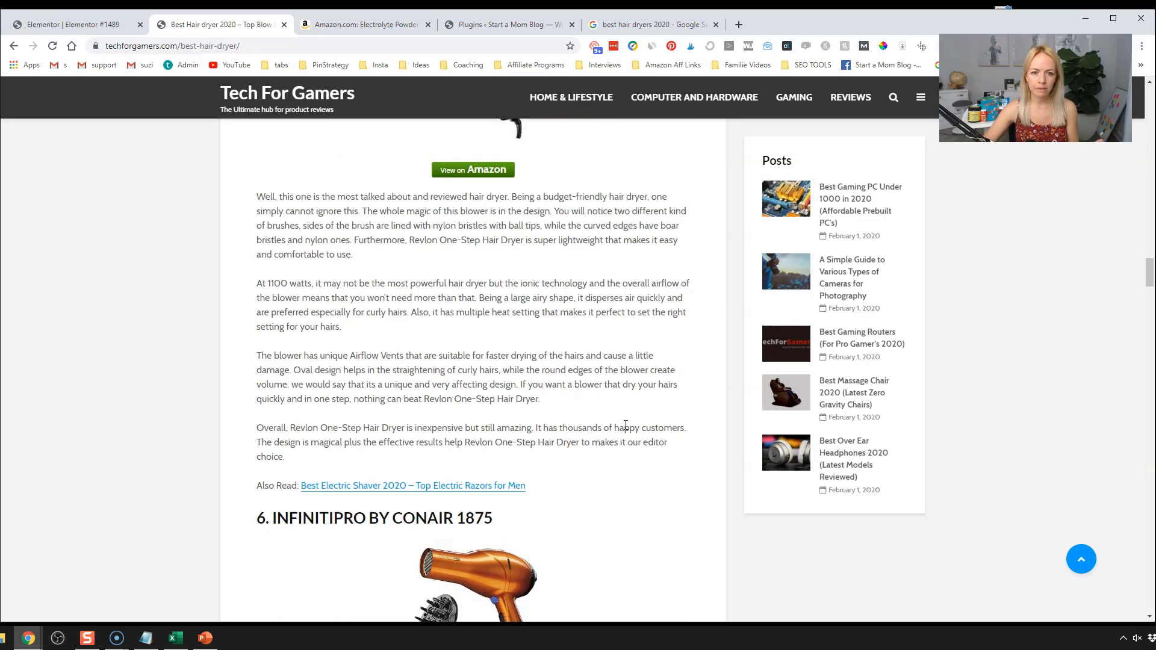
scroll(626, 426, "up", 5)
left_click(95, 24)
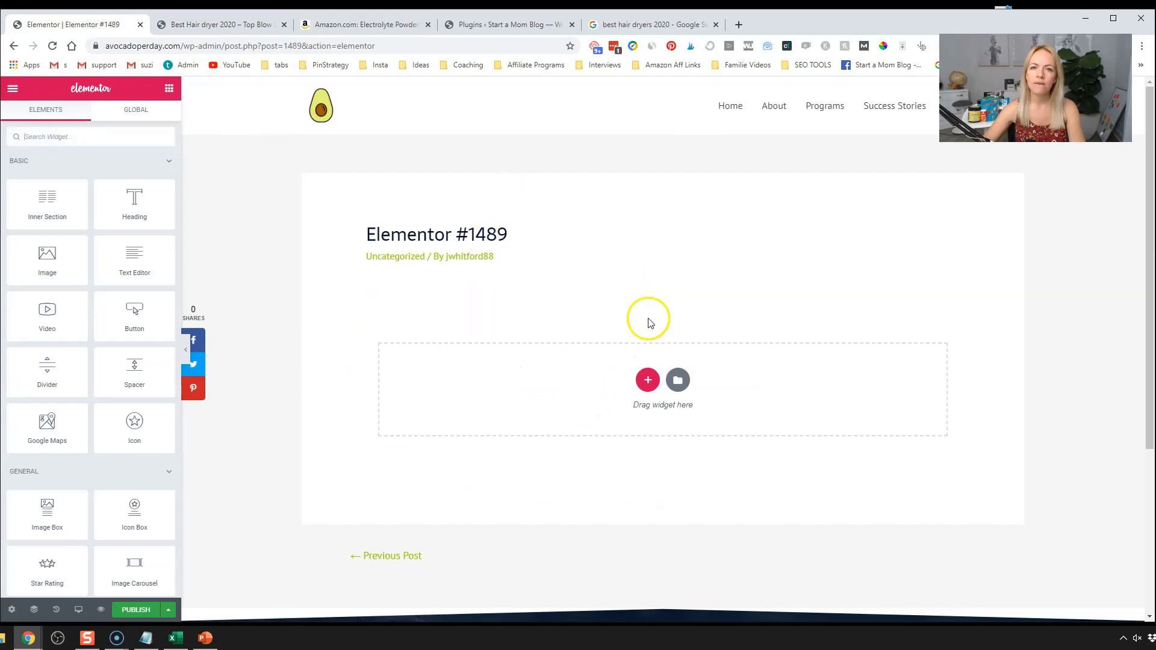
Step: Add a centred, black 'Best Keto Snacks 2020' heading at the top of the post
left_click_drag(136, 207, 628, 290)
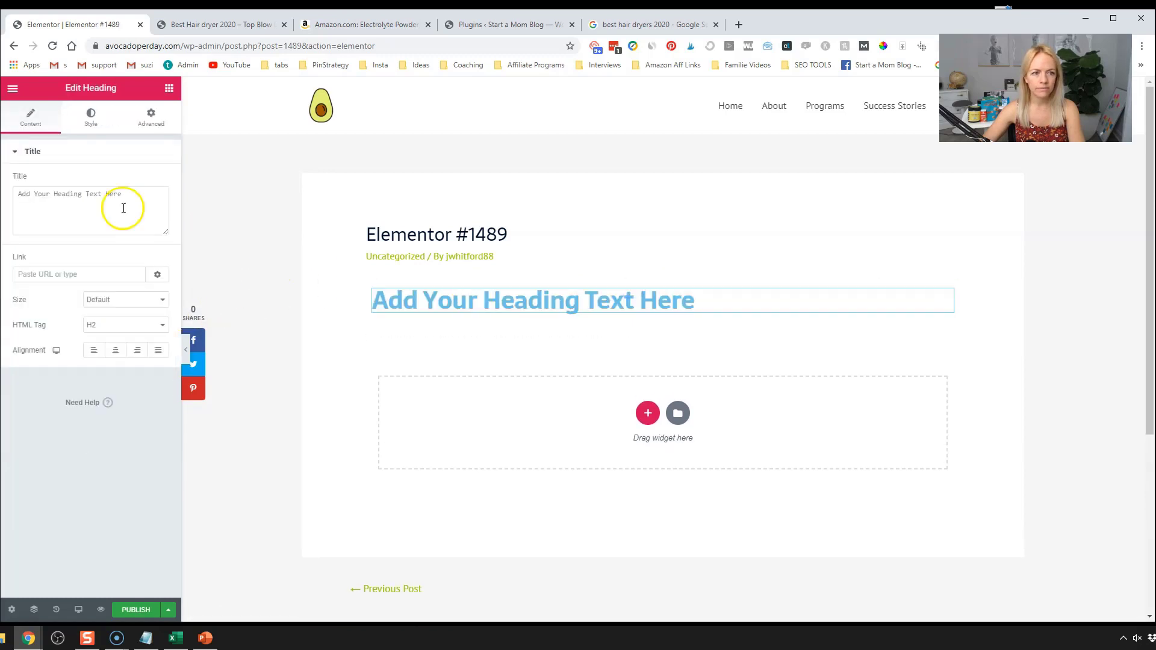
triple_click(66, 187)
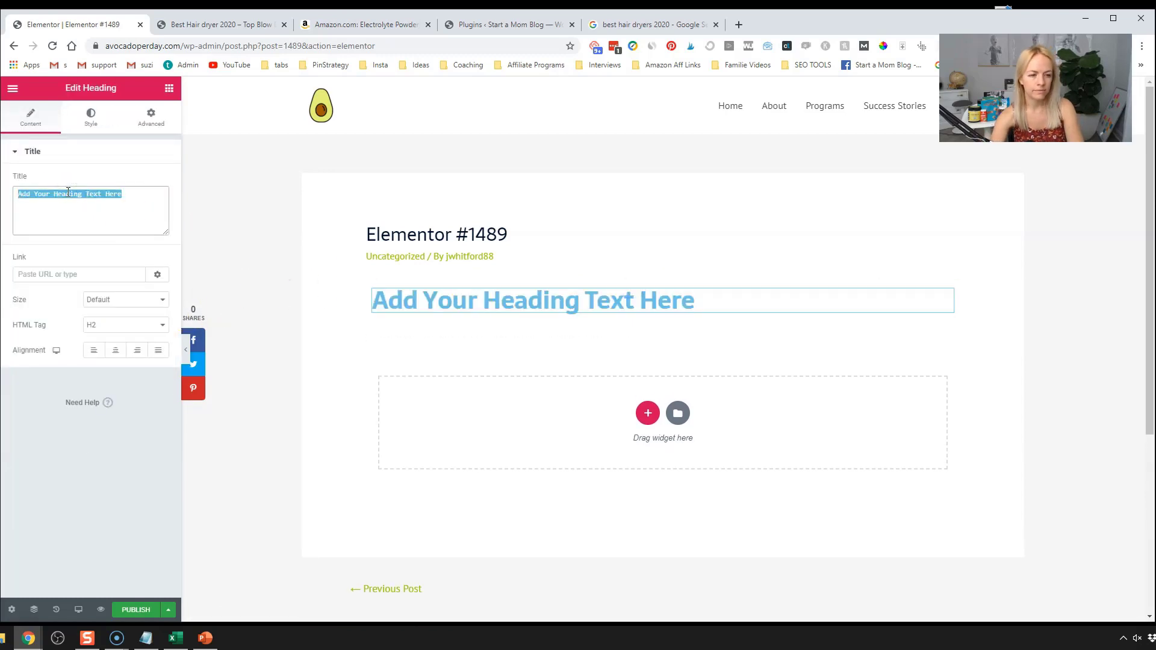
type("Best Keto Snacks 2020")
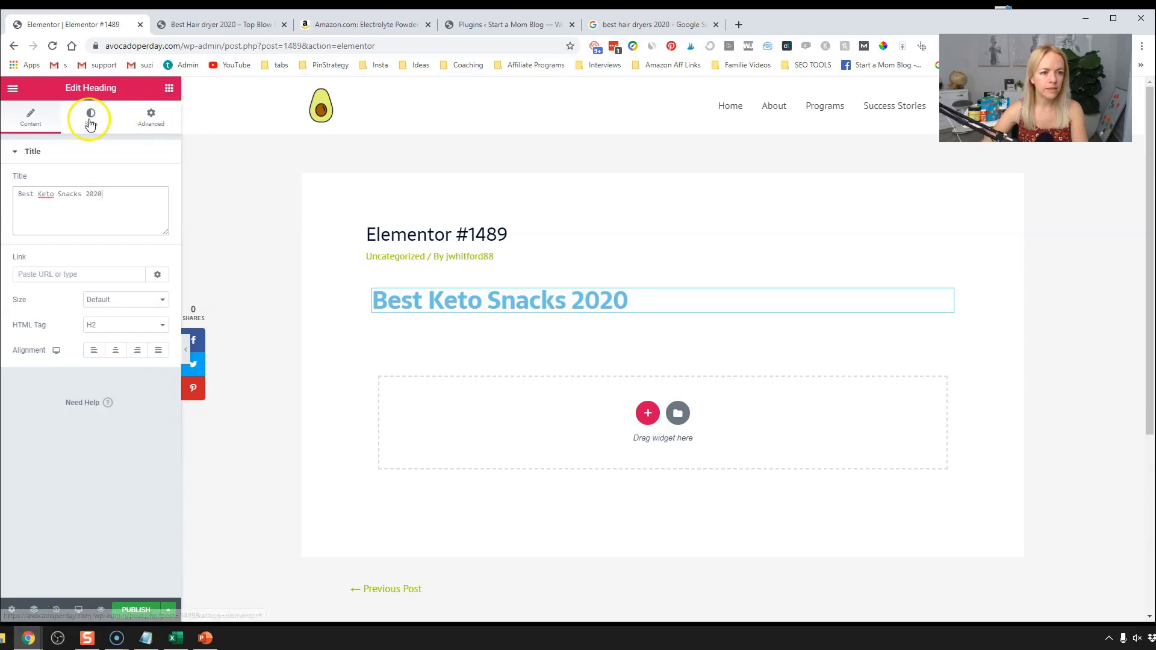
left_click(115, 349)
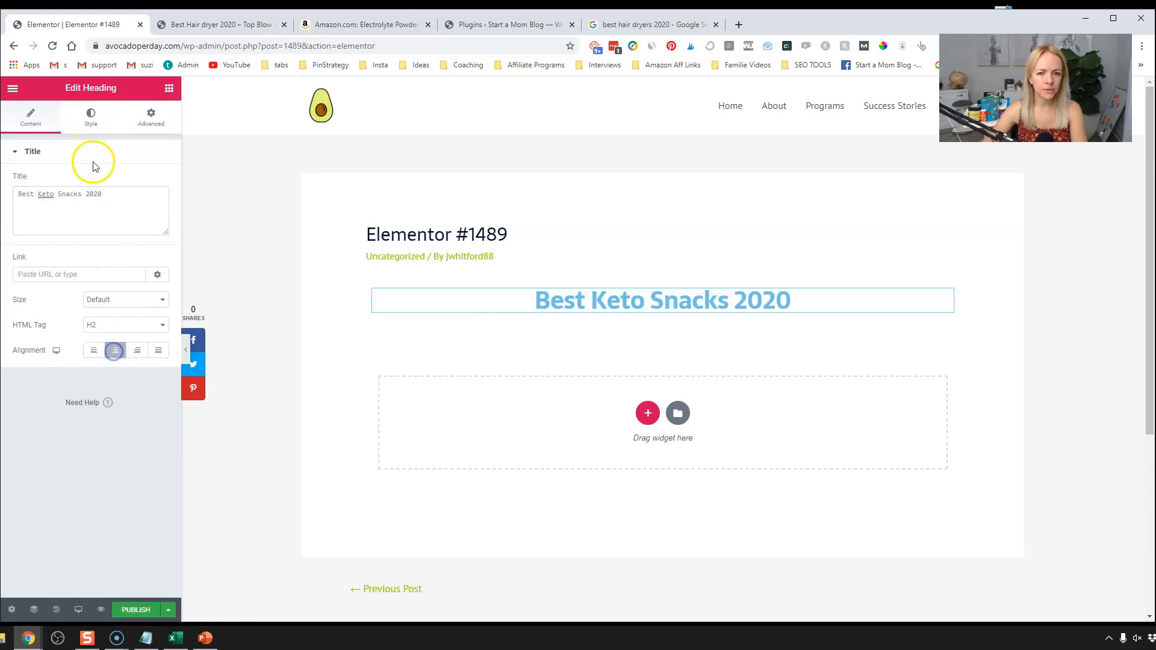
left_click(90, 118)
left_click(150, 180)
left_click(124, 211)
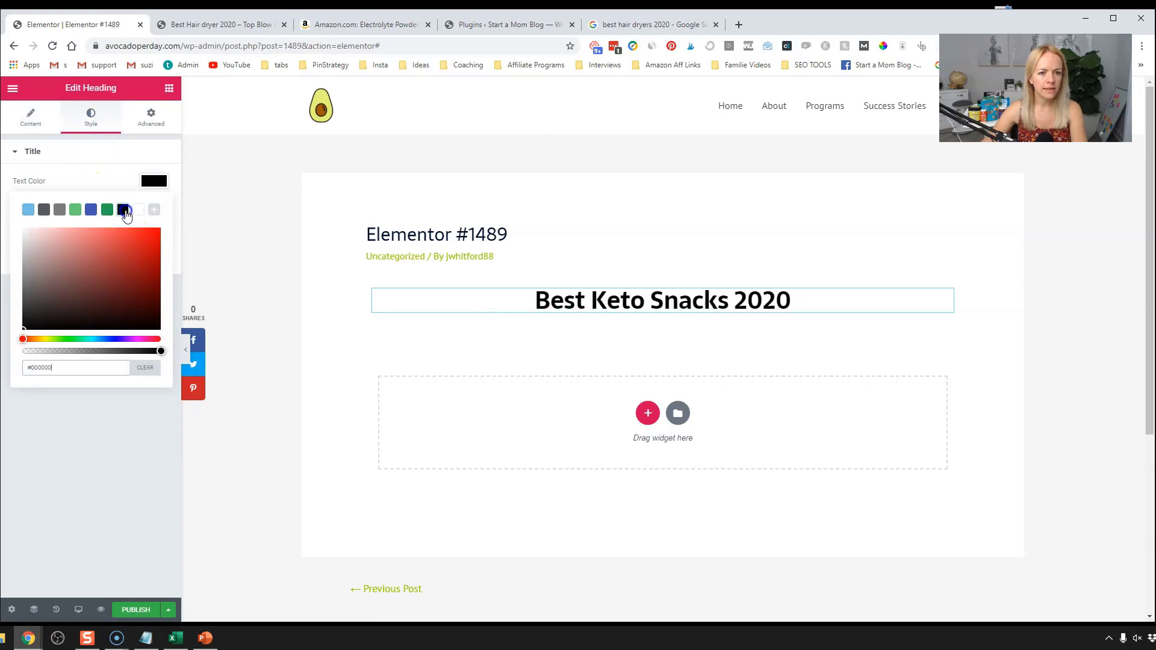
left_click(140, 415)
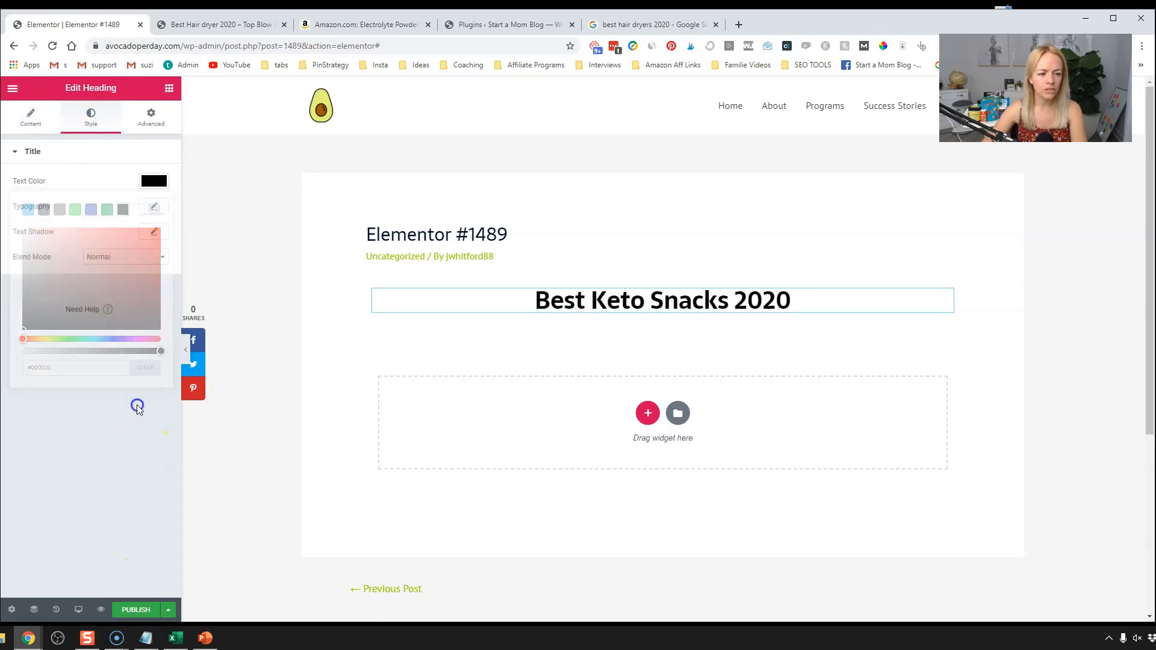
Step: Look over the hair dryer example article, then return to the Elementor #1489 editor
left_click(228, 26)
scroll(344, 289, "up", 20)
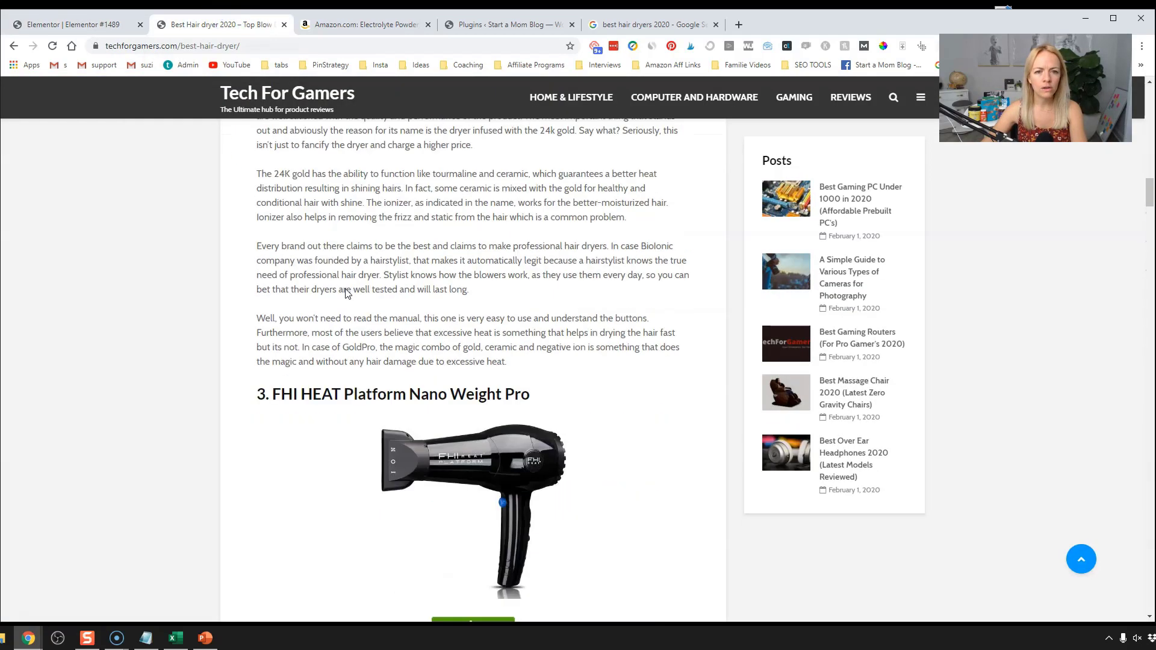
scroll(344, 290, "up", 14)
scroll(343, 291, "down", 7)
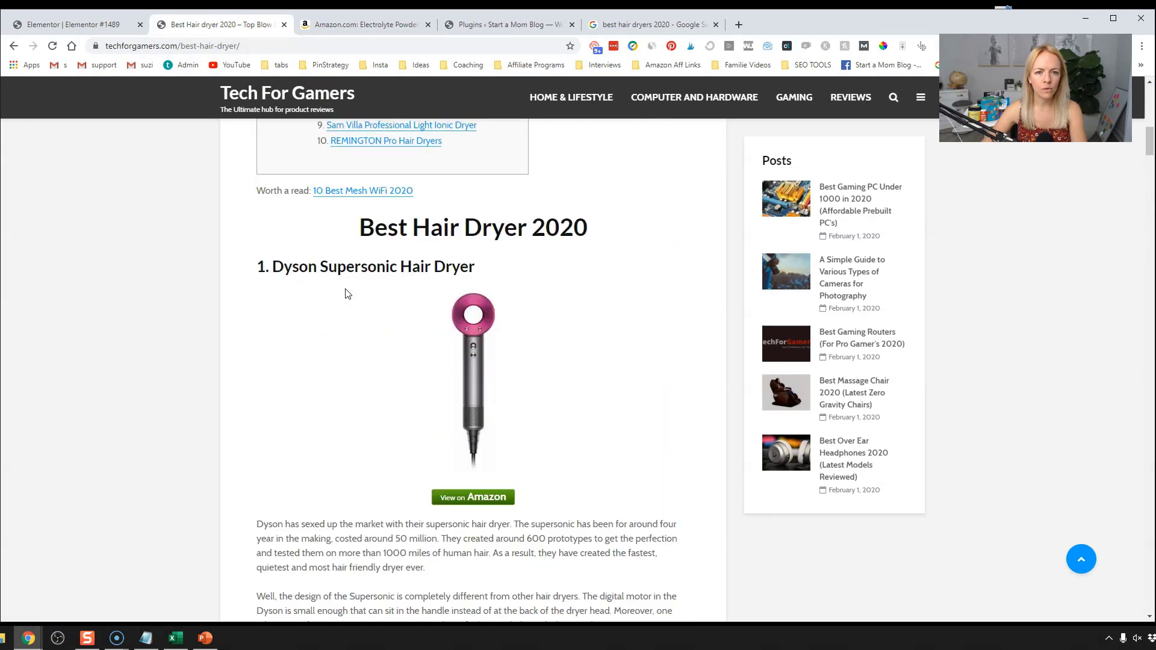
left_click(750, 413)
left_click(82, 25)
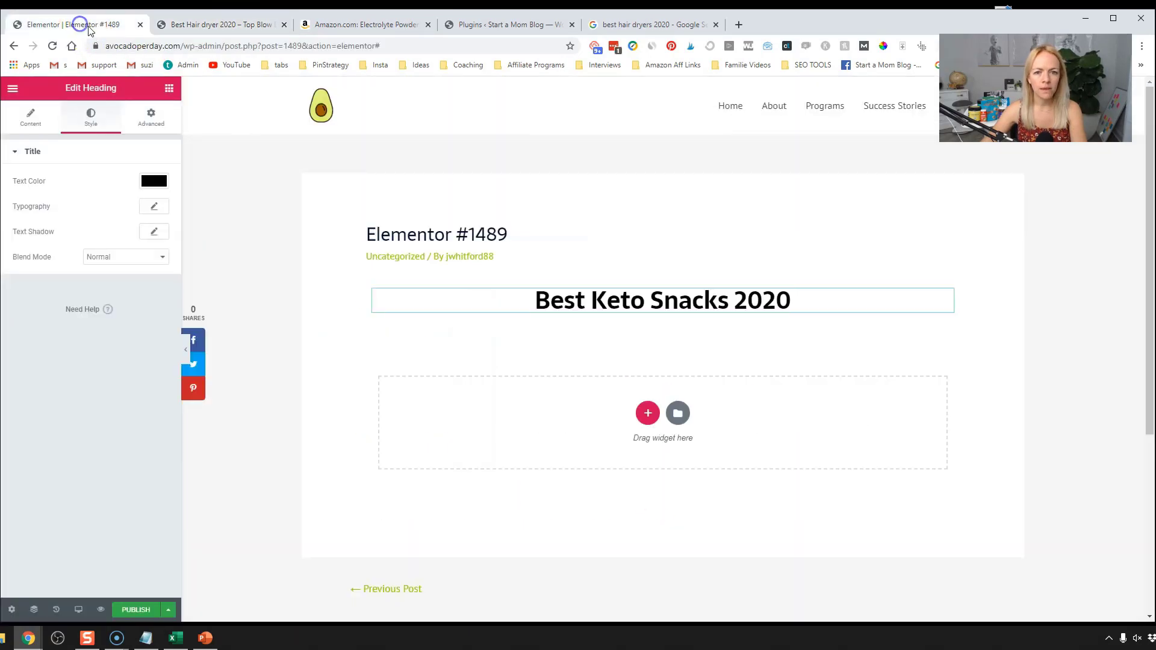
Step: Add a heading below the title reading 'Electrolyte Recovery Plus Zero Calorie', fixing the typos
left_click(168, 89)
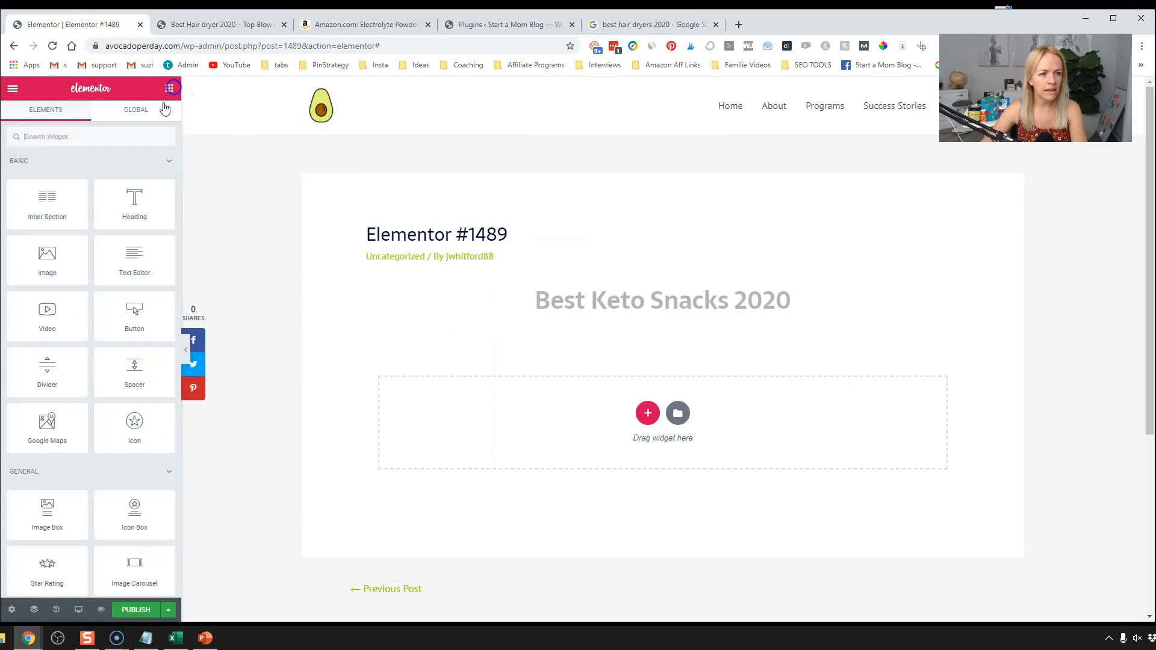
left_click_drag(135, 205, 554, 308)
triple_click(120, 205)
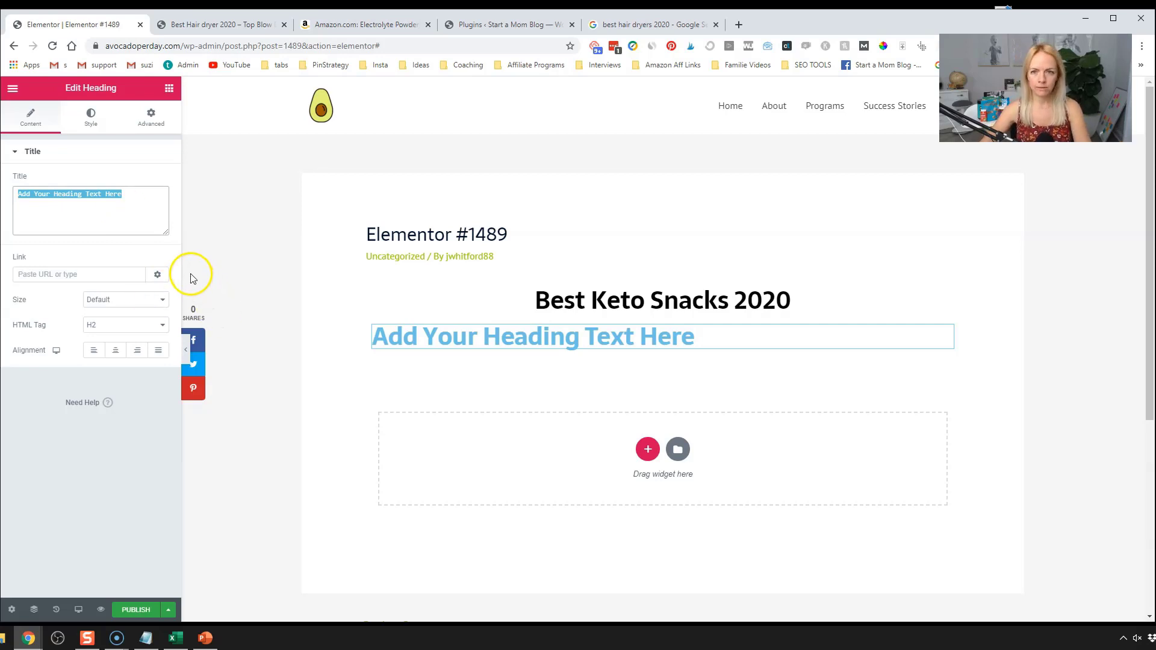
left_click(106, 221)
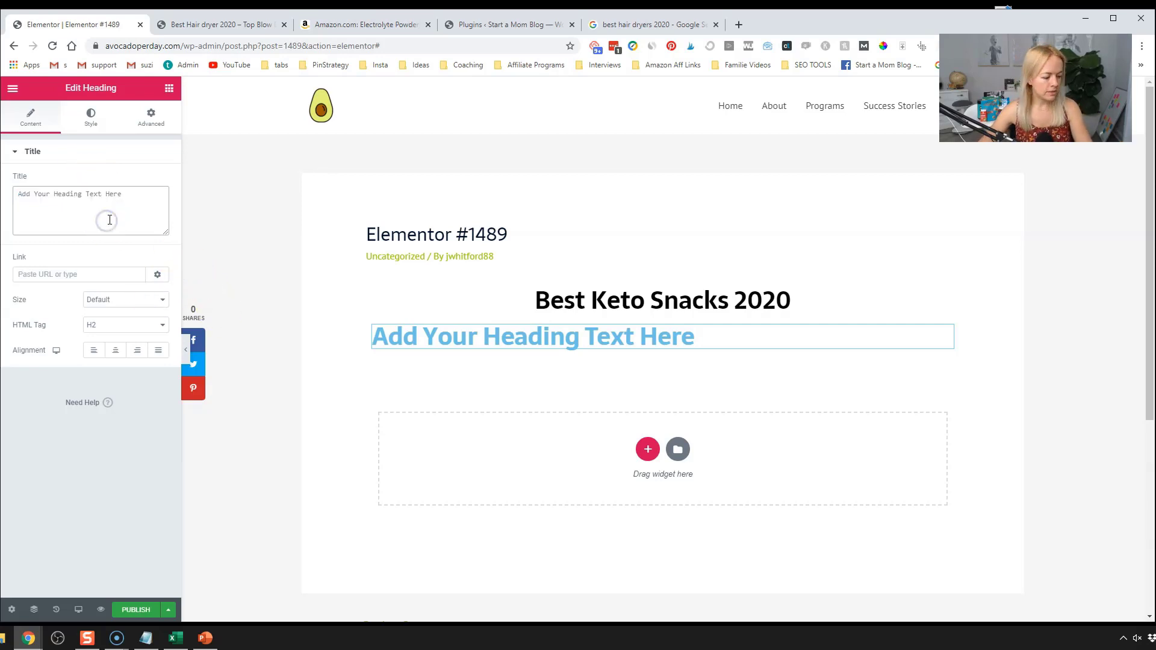
triple_click(109, 221)
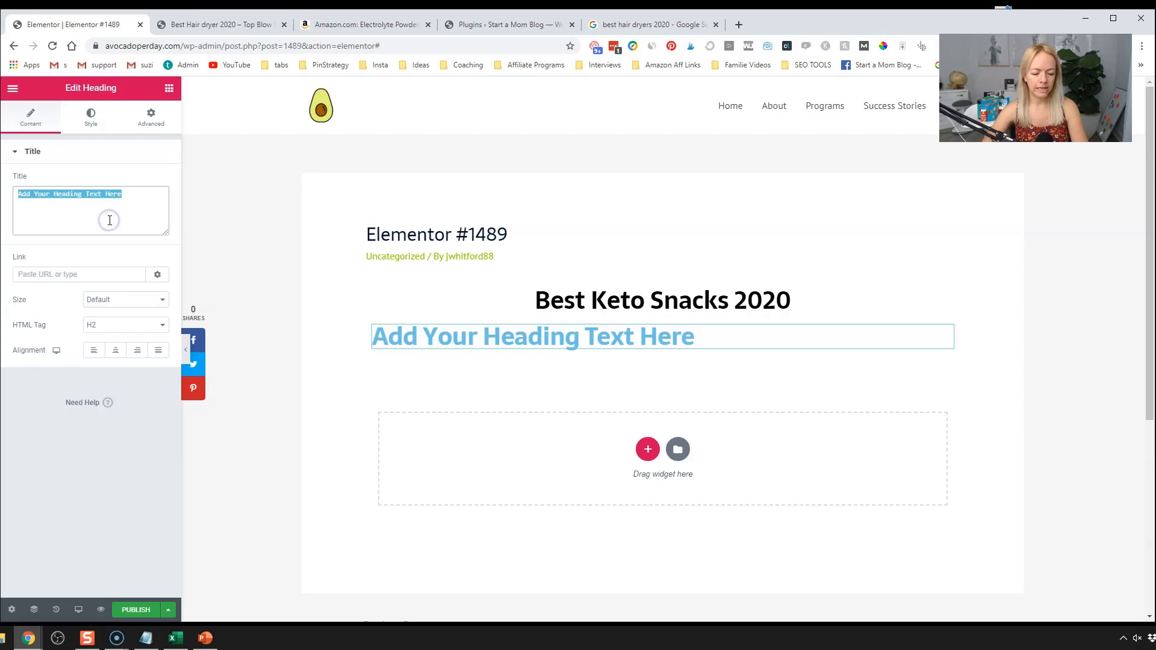
type("Electrolyte REcovery Plu")
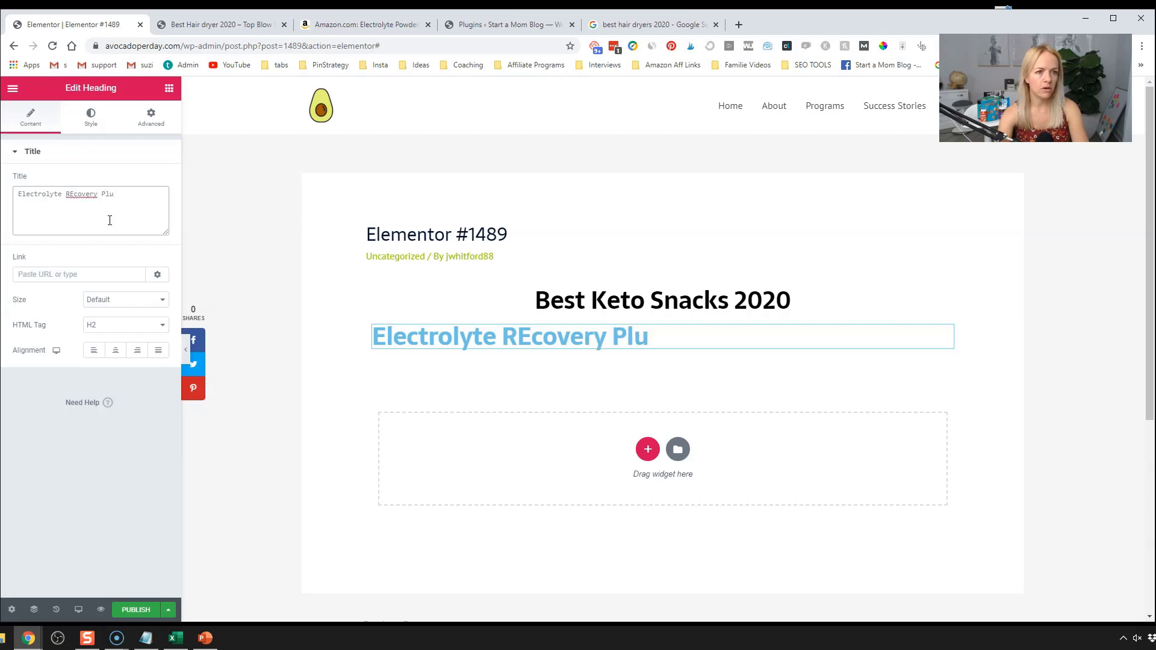
type("s Keto")
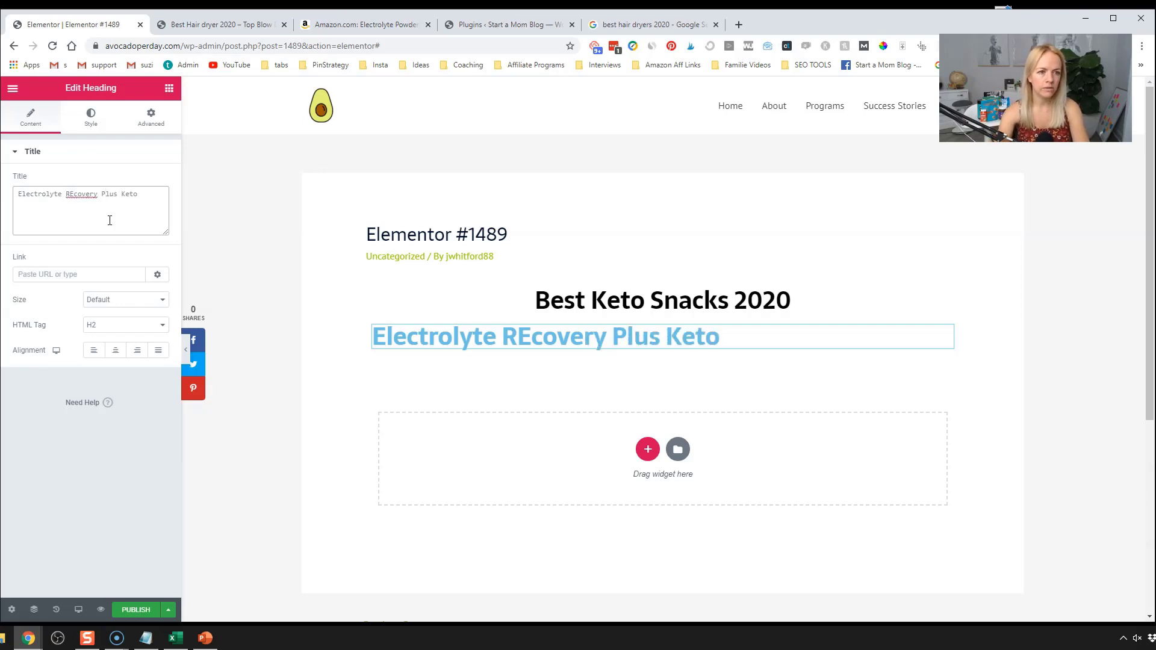
left_click(75, 195)
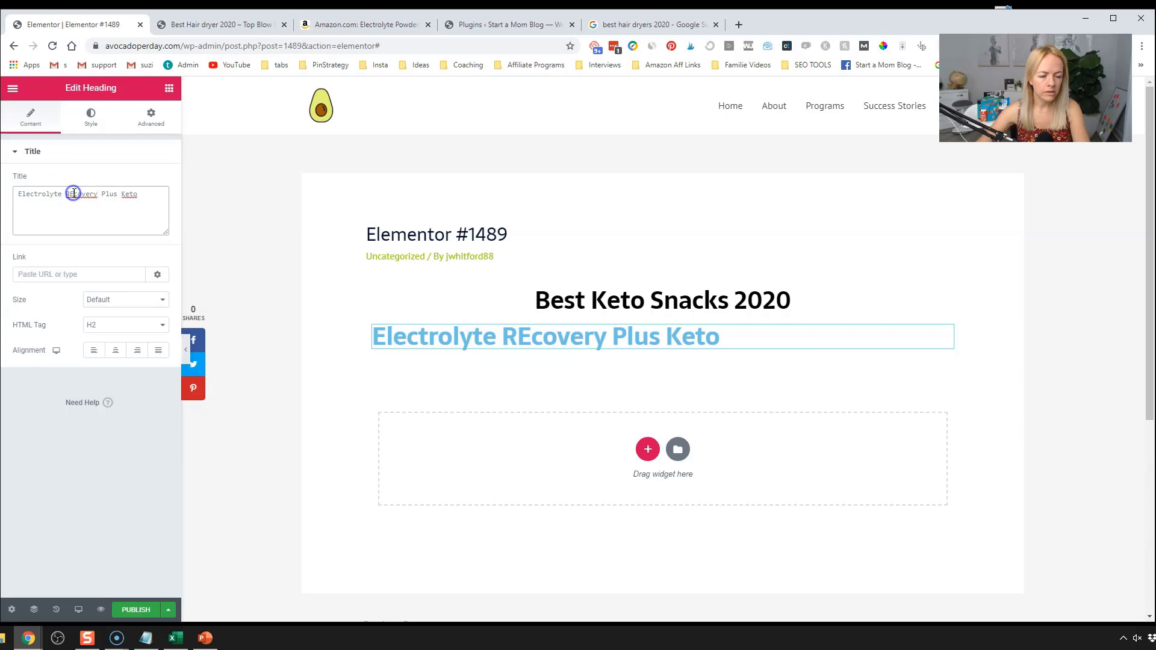
key("BackSpace")
type("e")
double_click(127, 194)
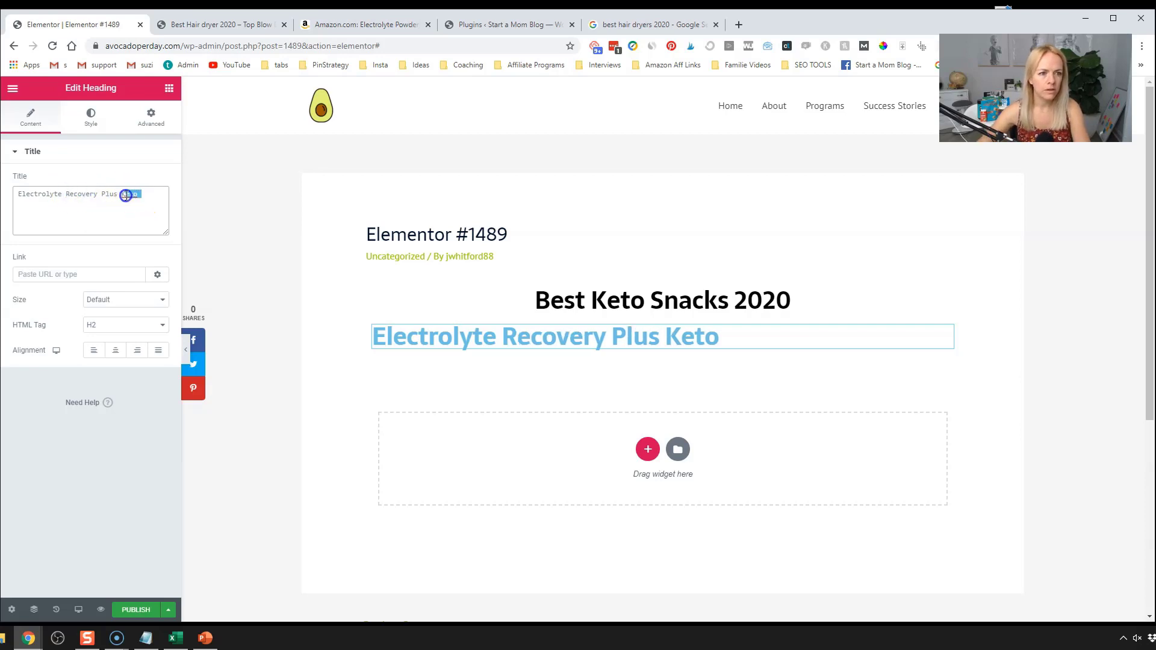
type("Lo")
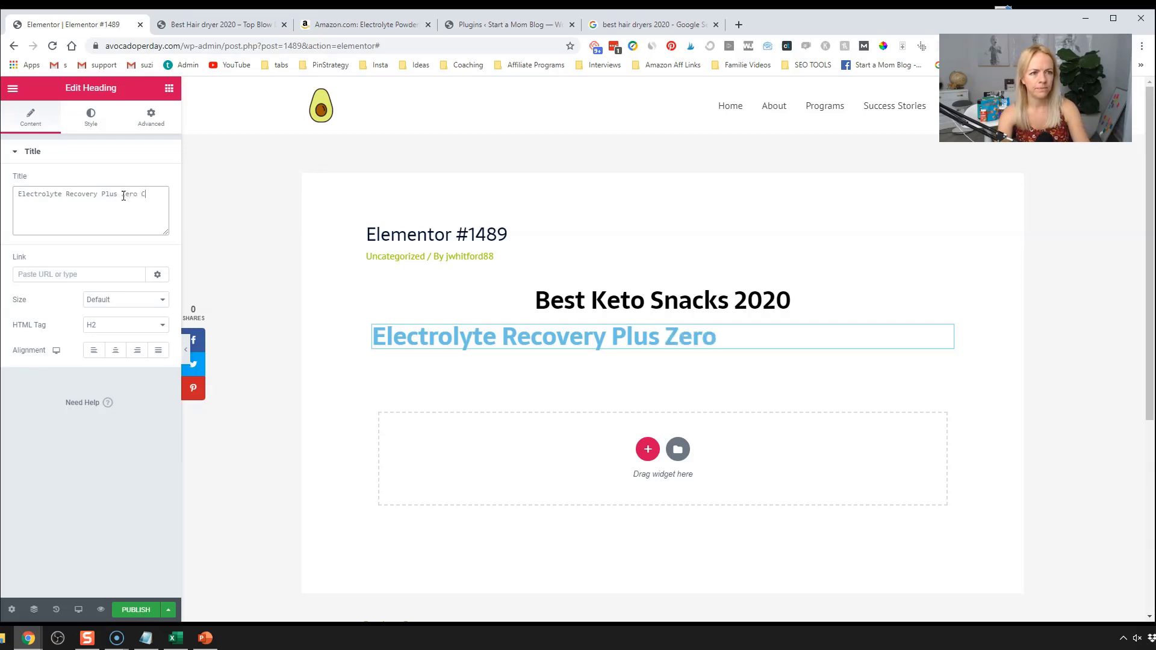
type("ro Calories")
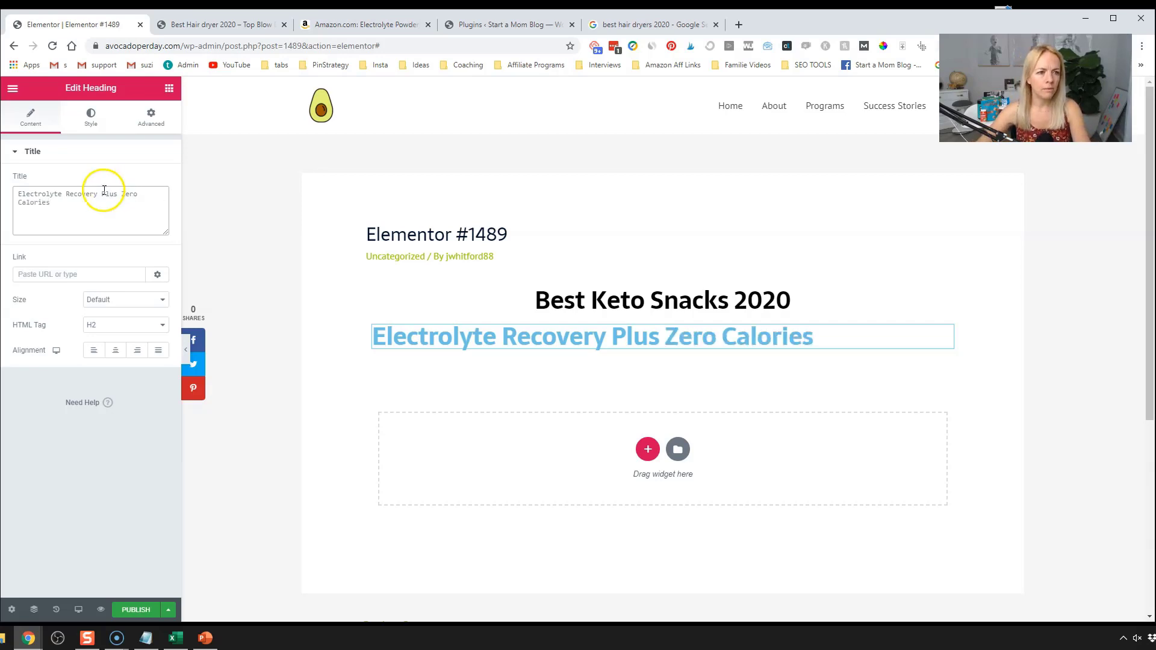
Step: After checking the hair dryer article, prefix the product heading with '1.'
left_click(208, 24)
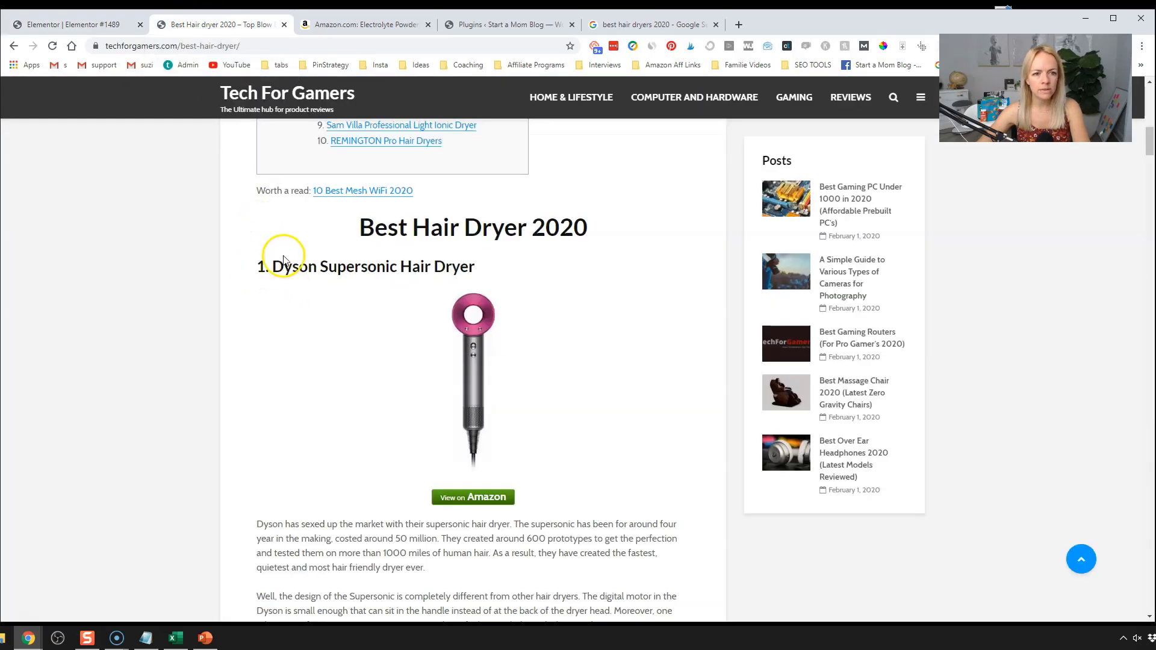
left_click(104, 24)
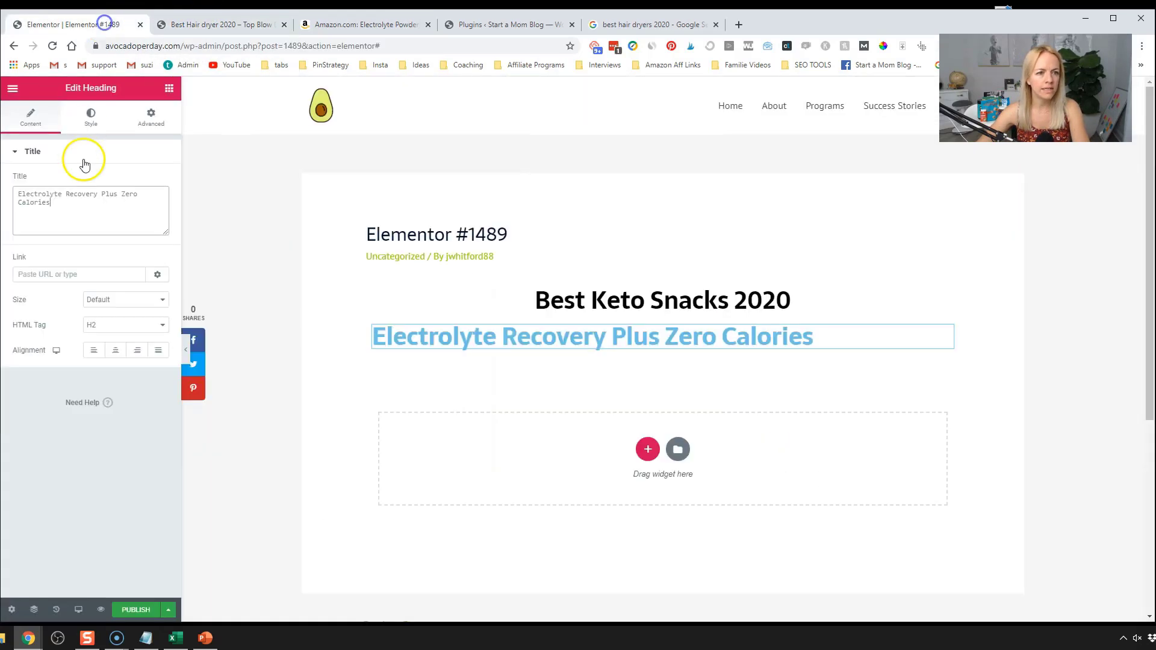
left_click(17, 194)
type("1.")
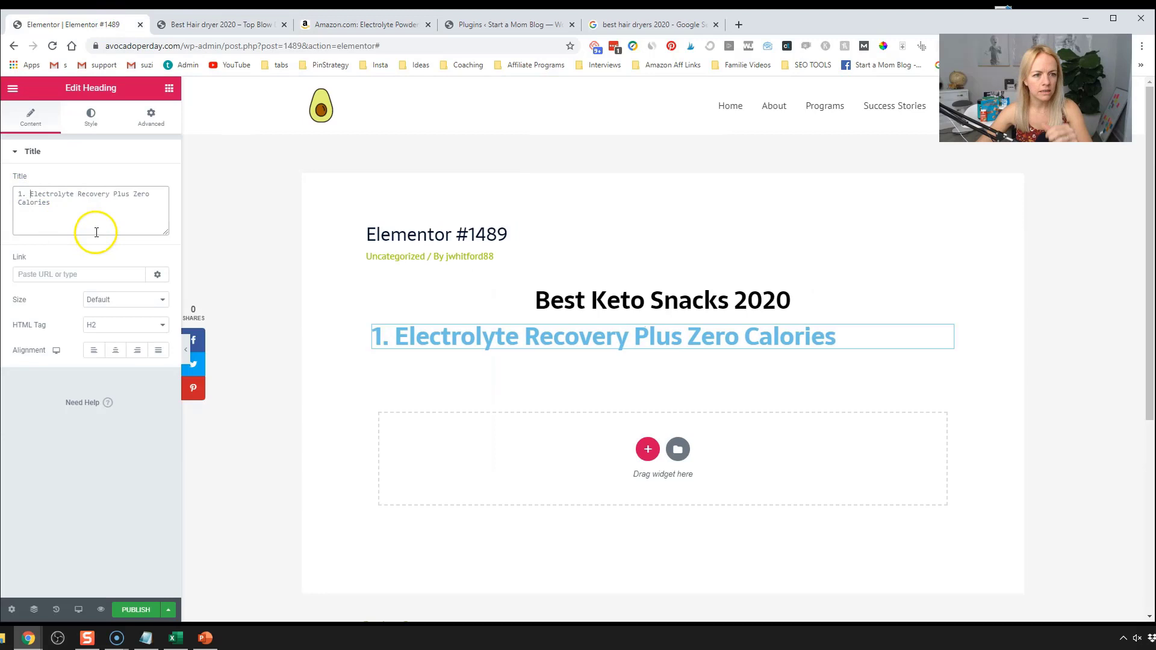
Step: Make the product heading an H3 with black text, then recheck the hair dryer article
left_click(118, 325)
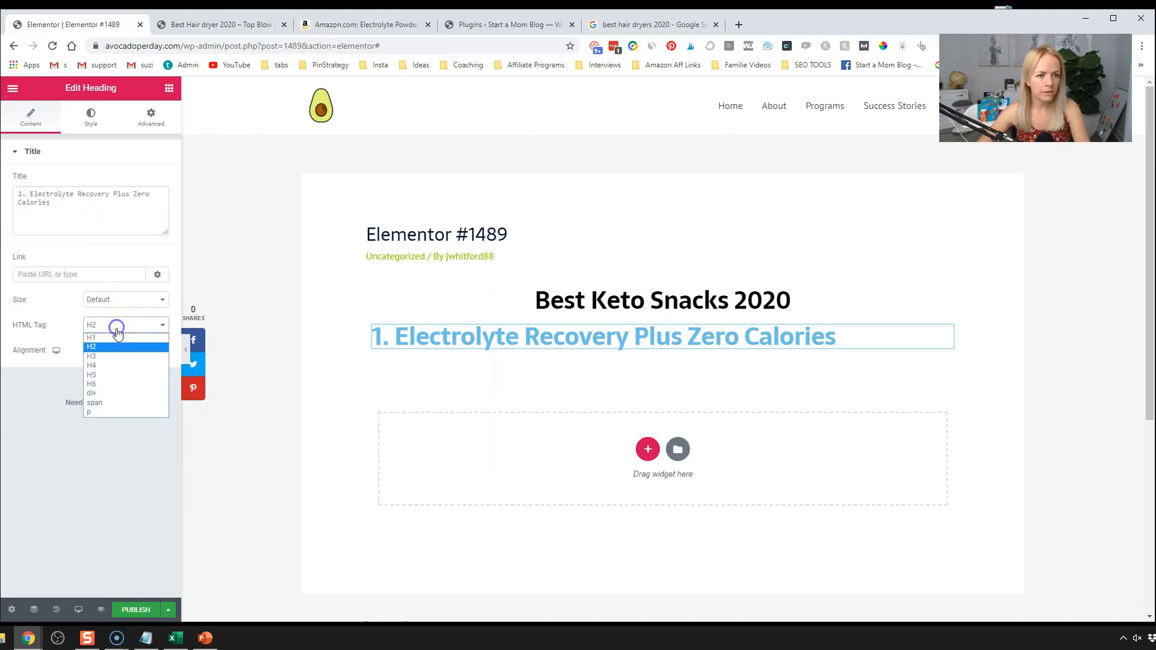
left_click(111, 360)
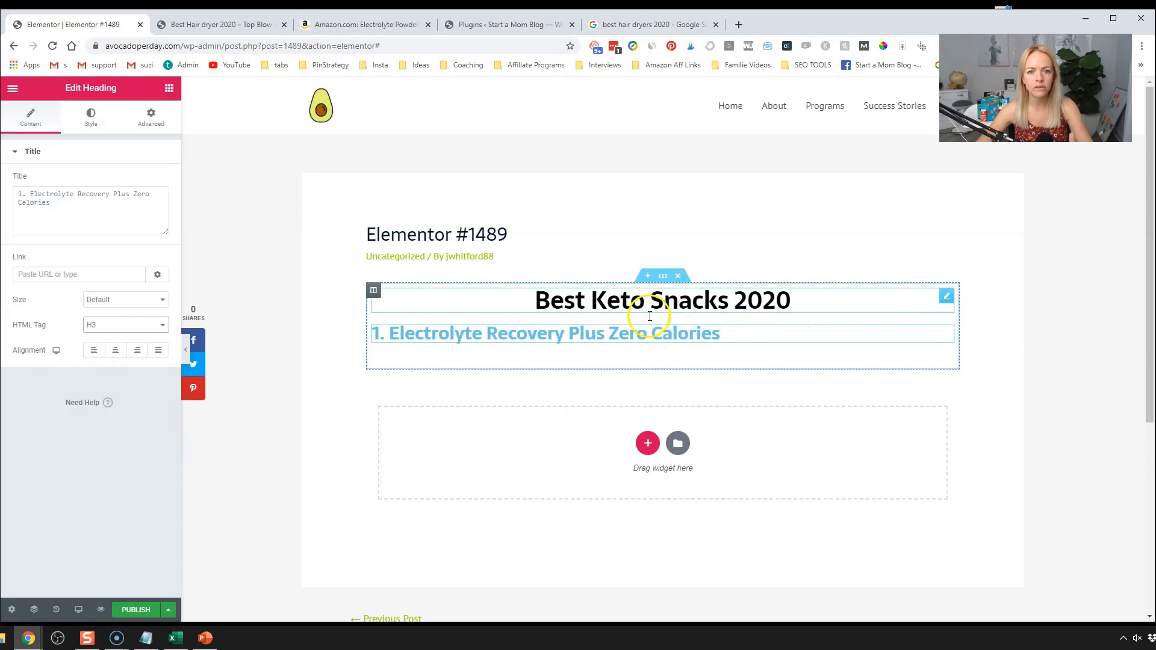
left_click(91, 116)
left_click(154, 181)
left_click(122, 209)
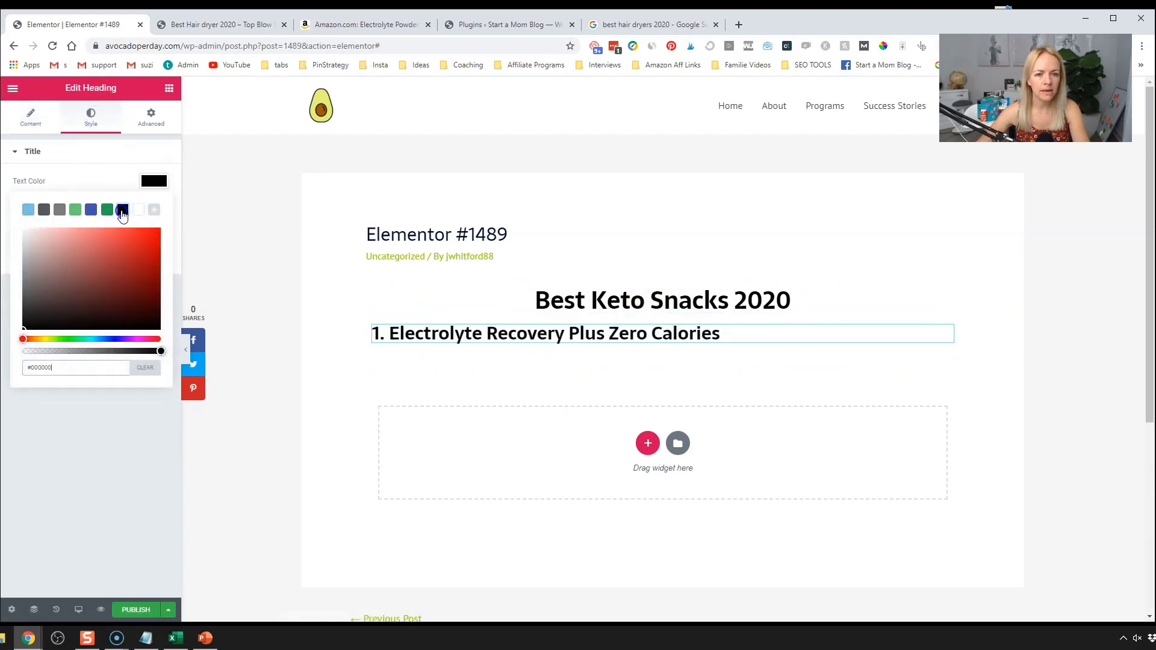
left_click(235, 24)
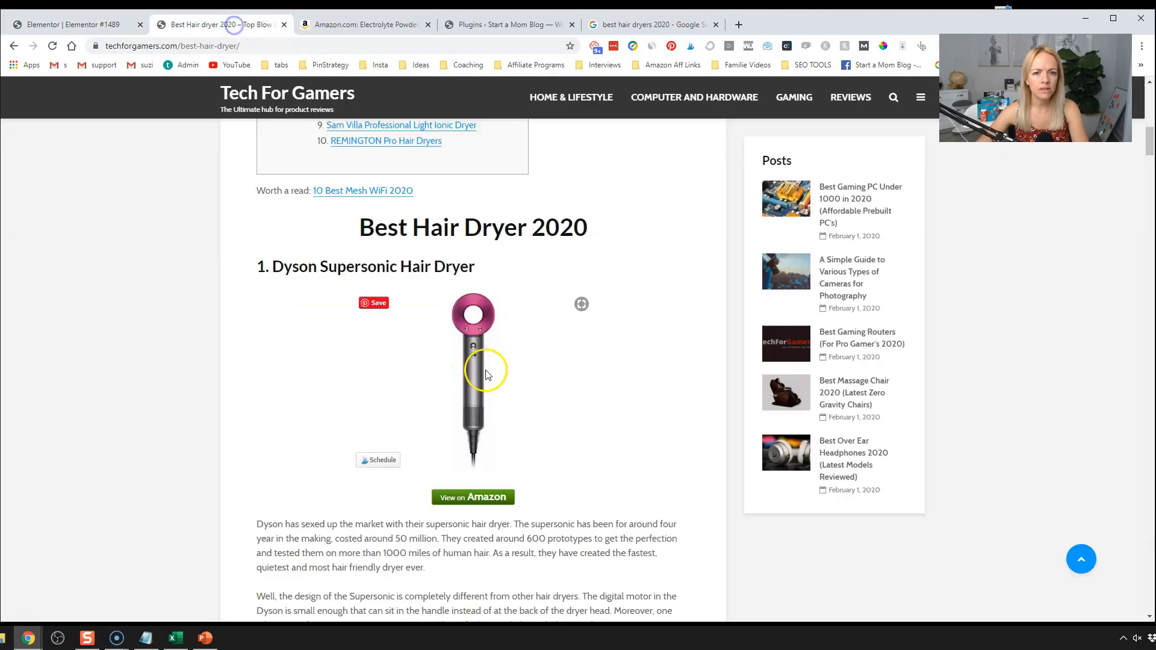
left_click(112, 26)
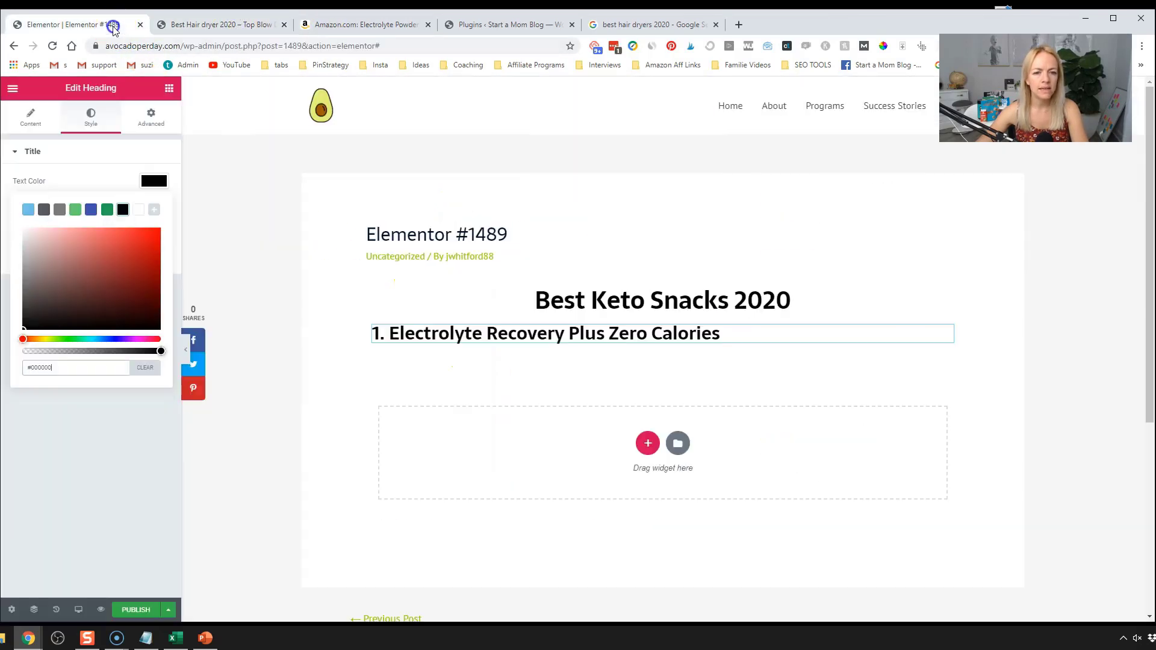
Step: Drag a Text Editor widget onto the page beneath the Electrolyte Recovery heading
left_click(169, 89)
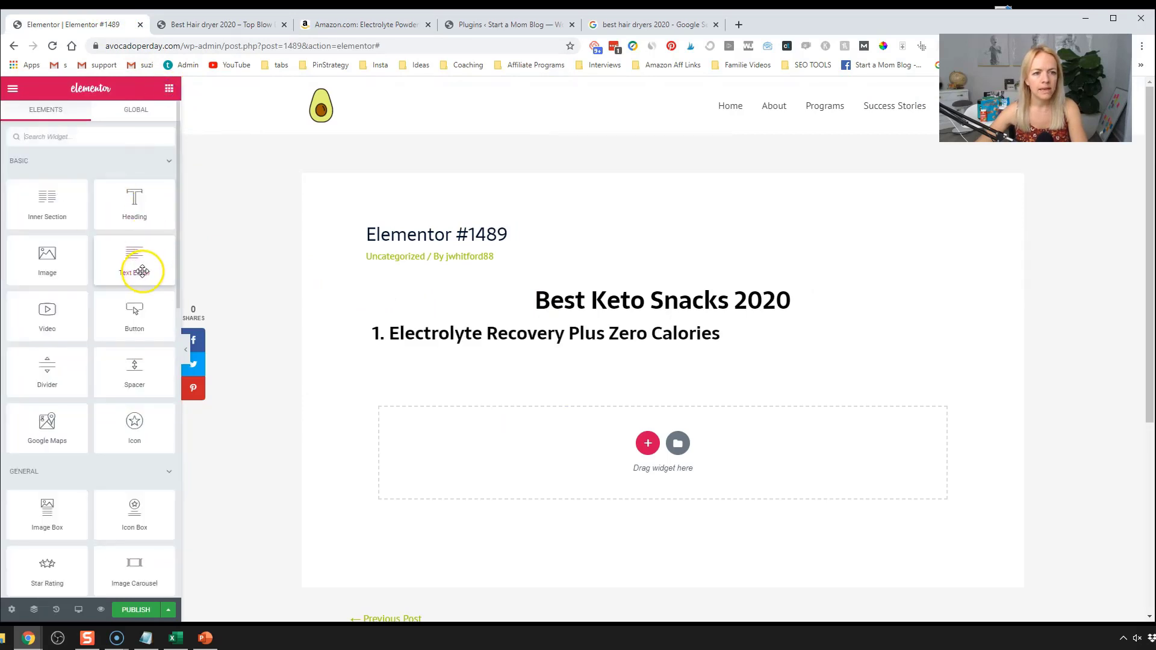
left_click_drag(145, 271, 575, 355)
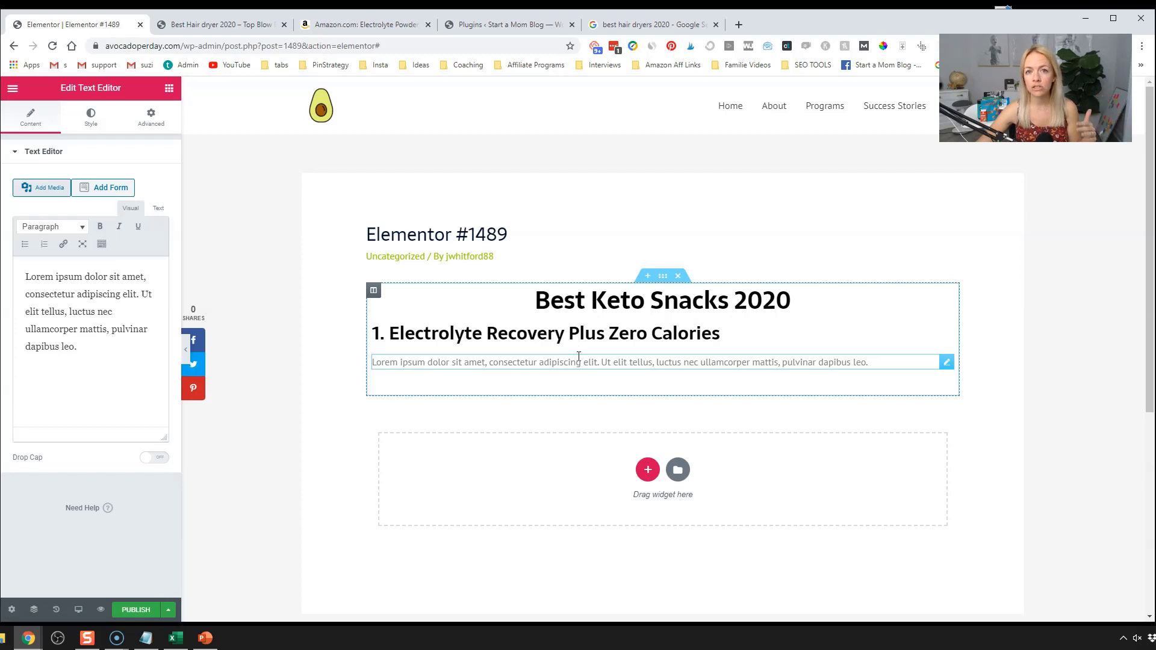
Step: On the Amazon product page, dismiss the text link box and generate a Large SiteStripe image link
left_click(354, 26)
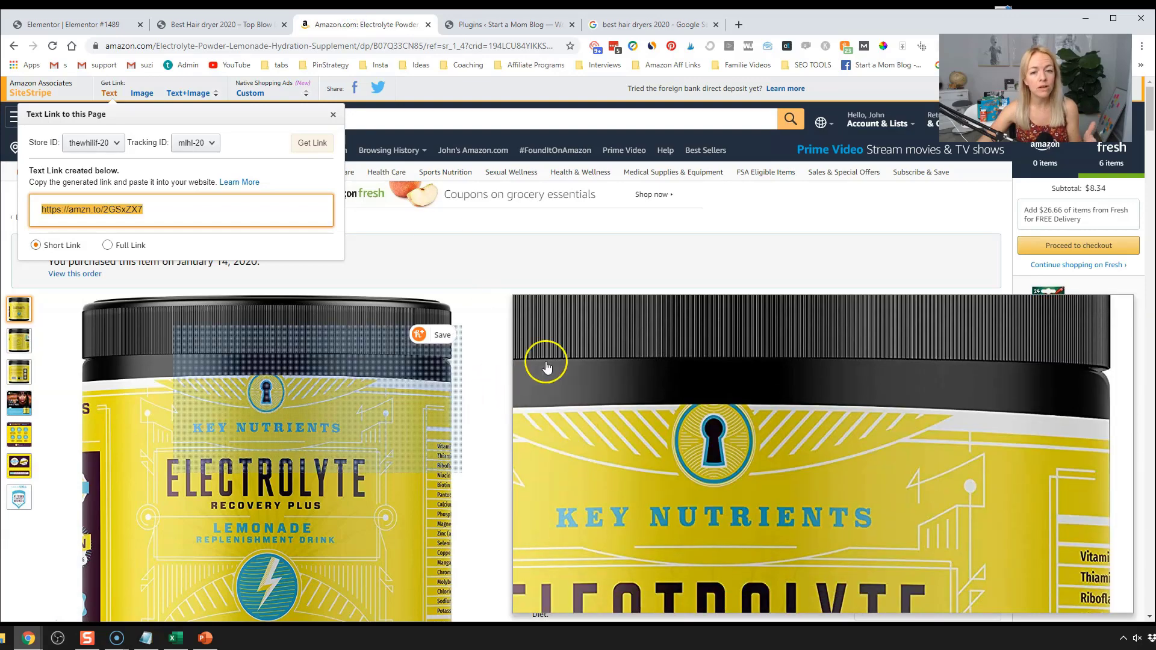
left_click(571, 378)
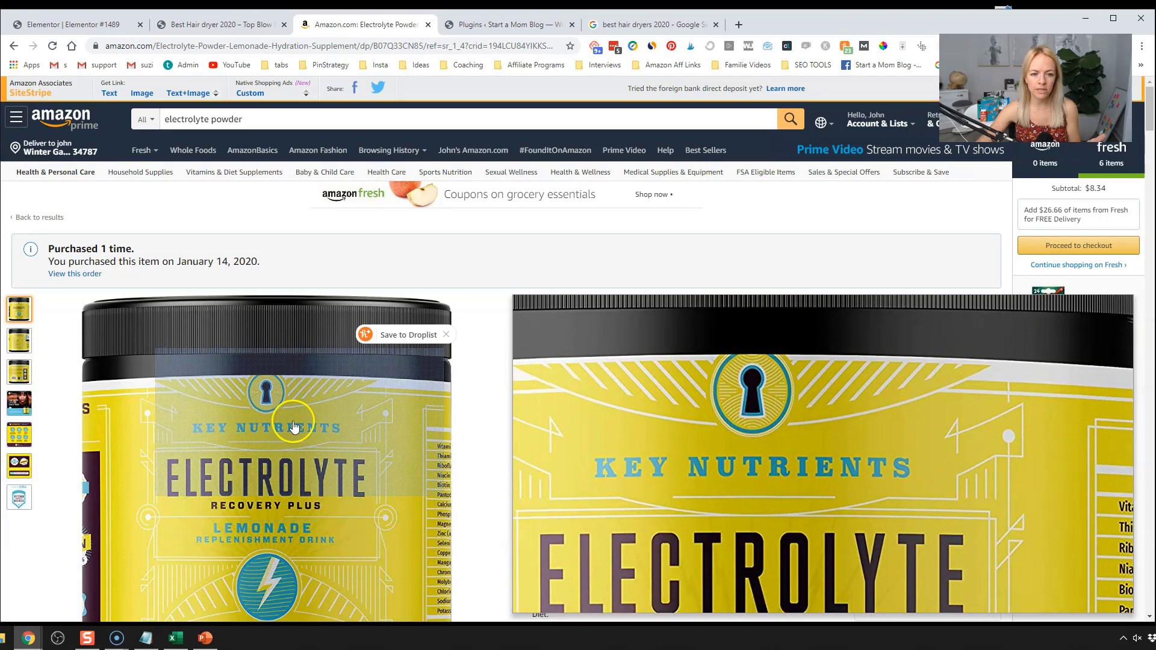
left_click(142, 93)
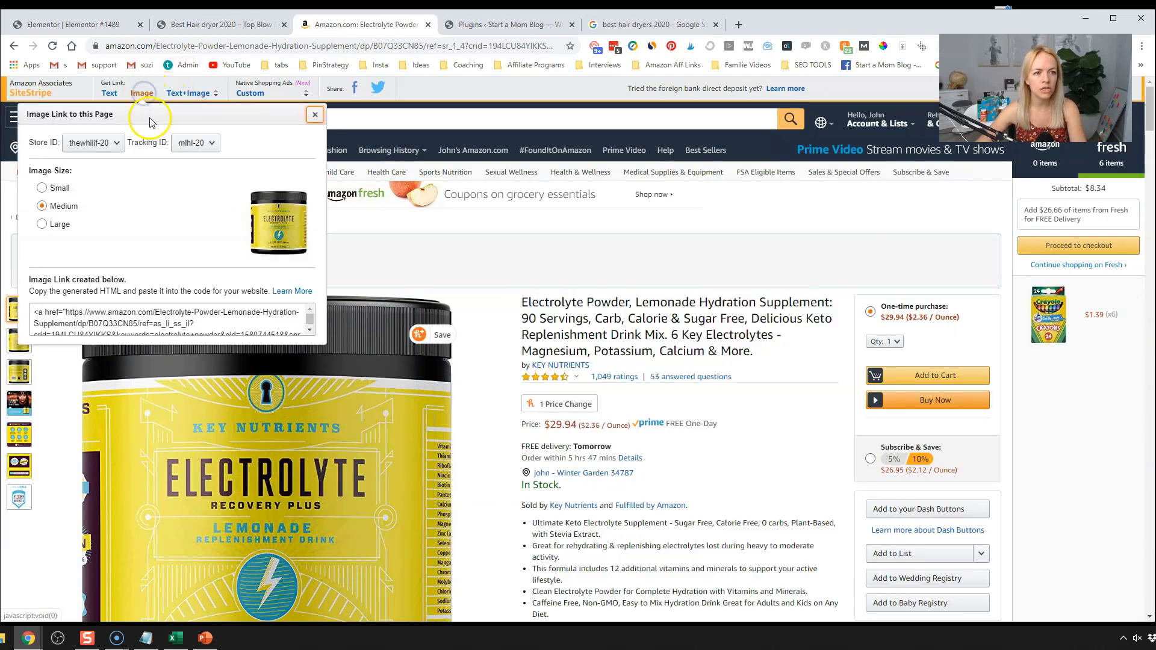
left_click(60, 224)
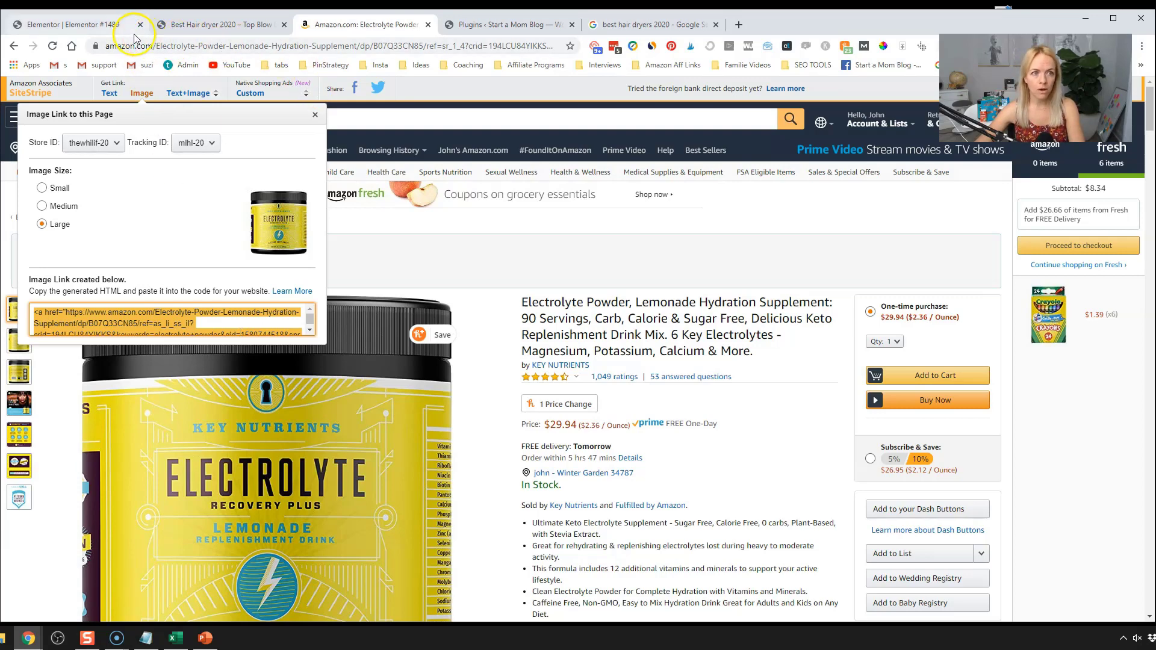
Step: Replace the text block's placeholder HTML with the Amazon image code and centre the image
left_click(102, 27)
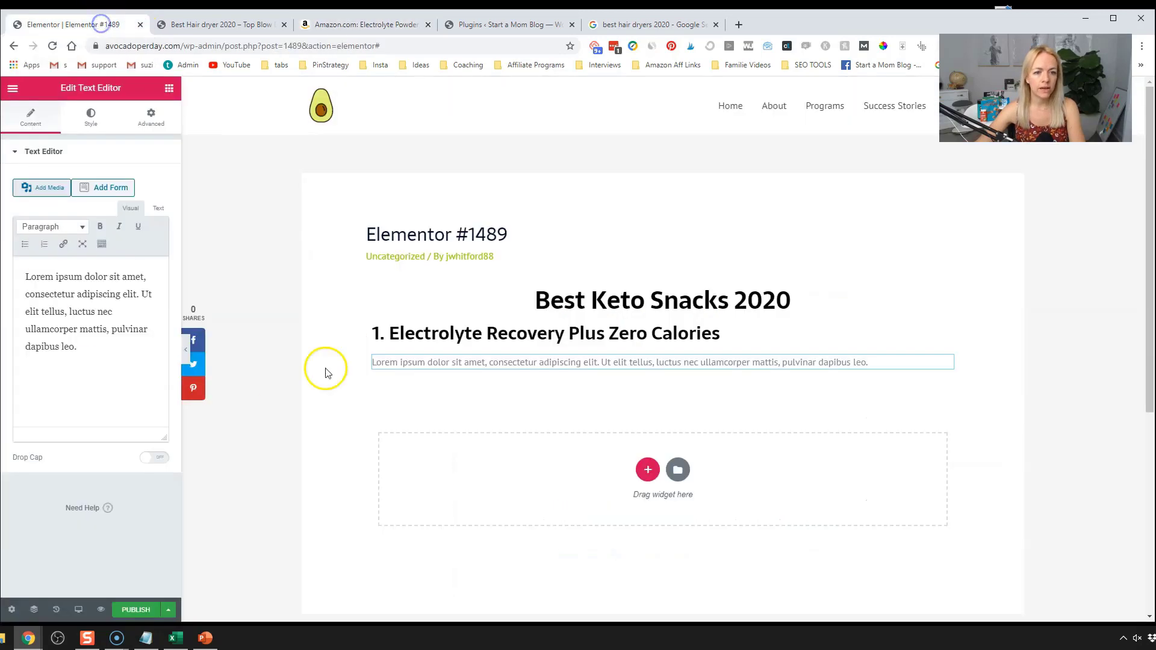
left_click(157, 209)
left_click_drag(119, 299, 12, 248)
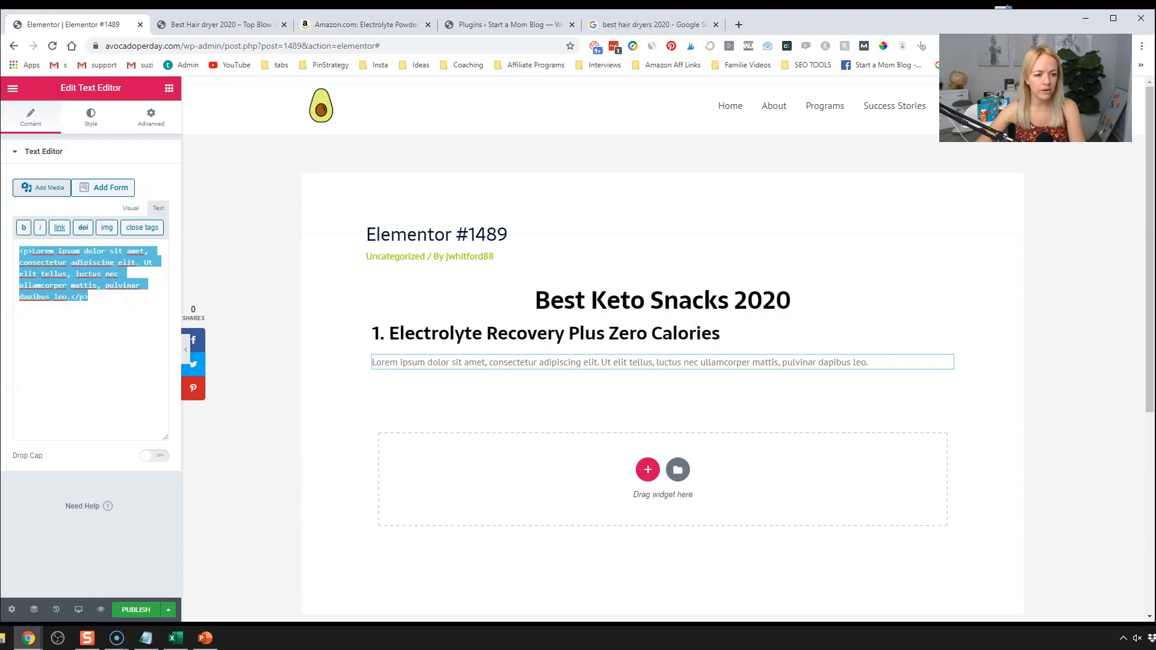
key("ctrl+v")
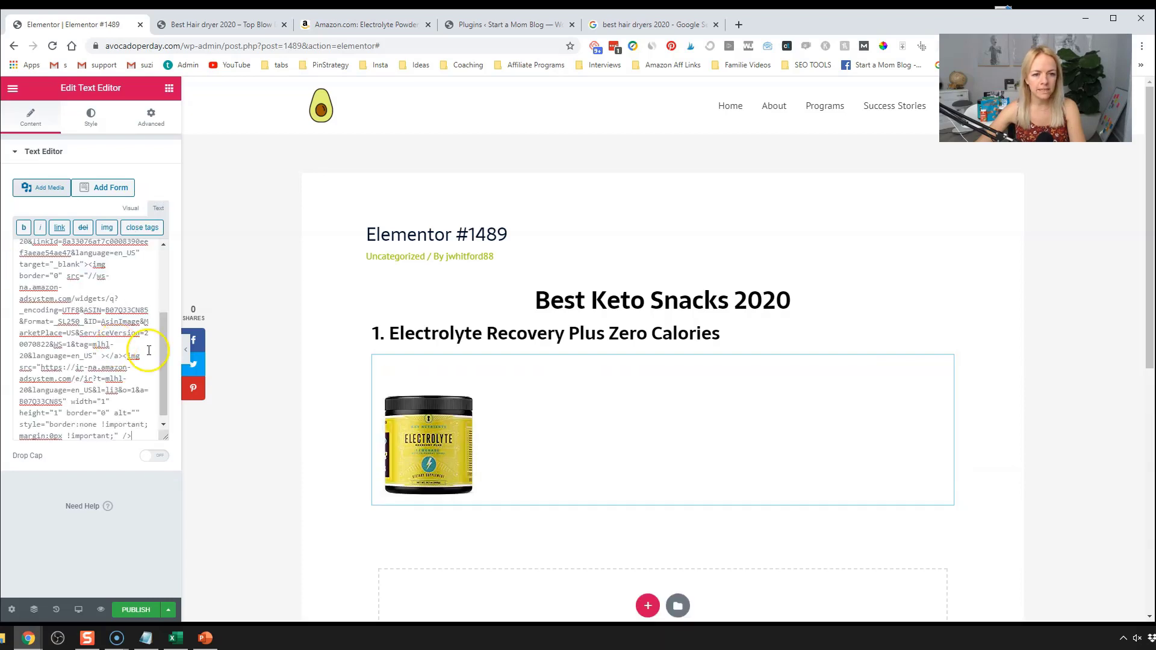
left_click(131, 208)
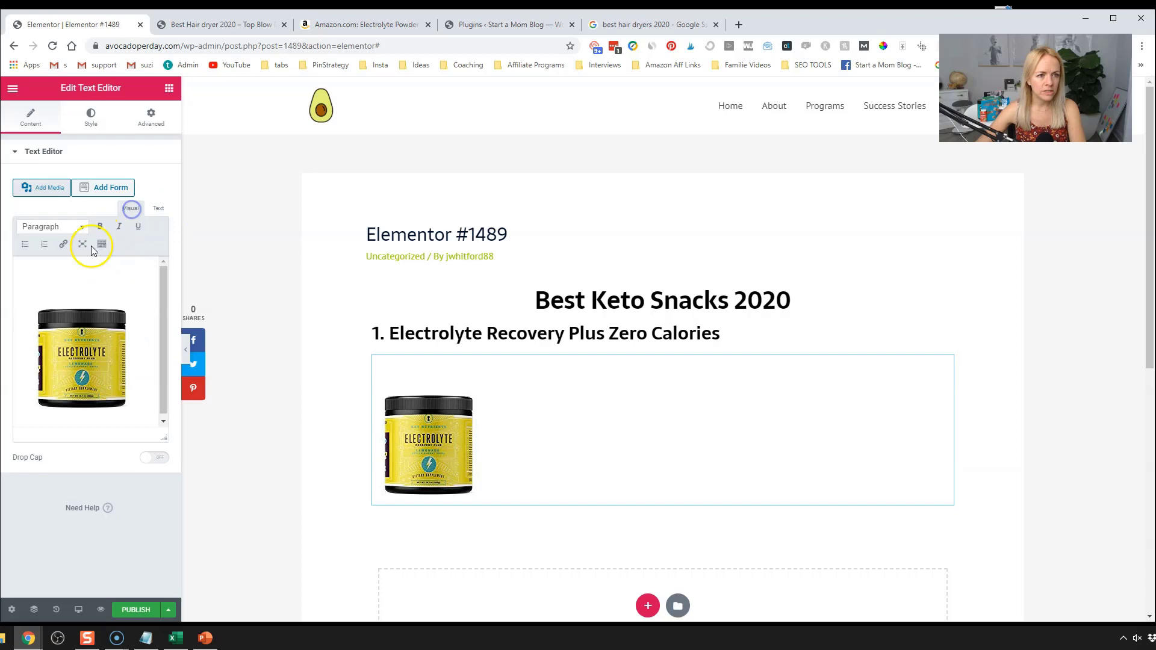
left_click(87, 123)
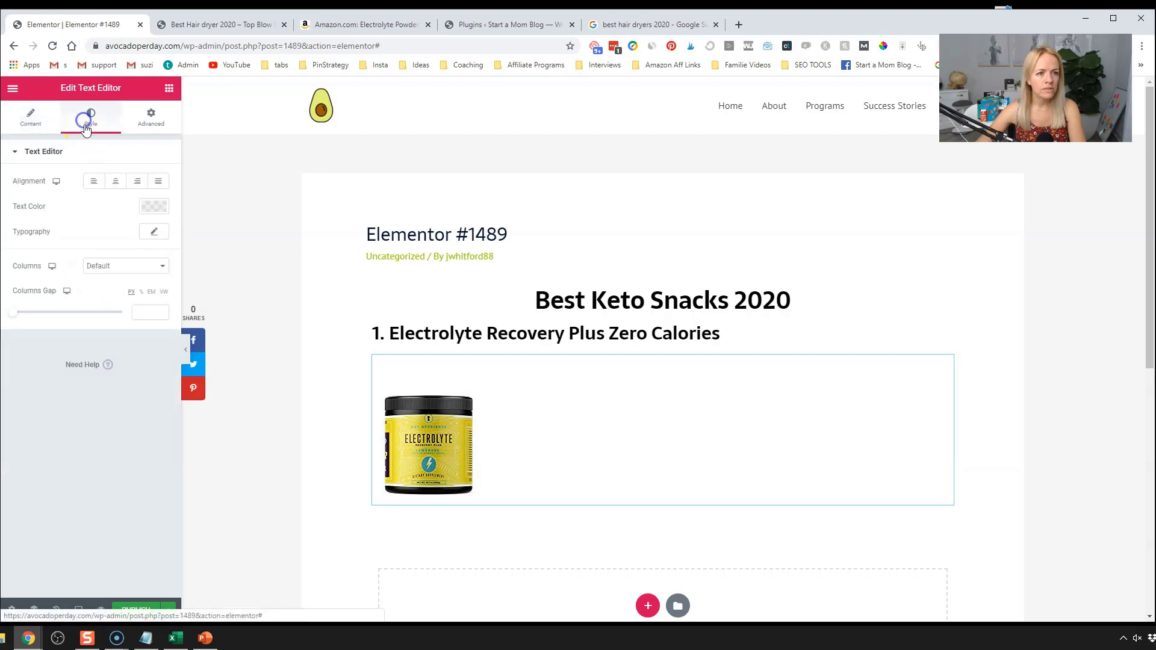
left_click(115, 180)
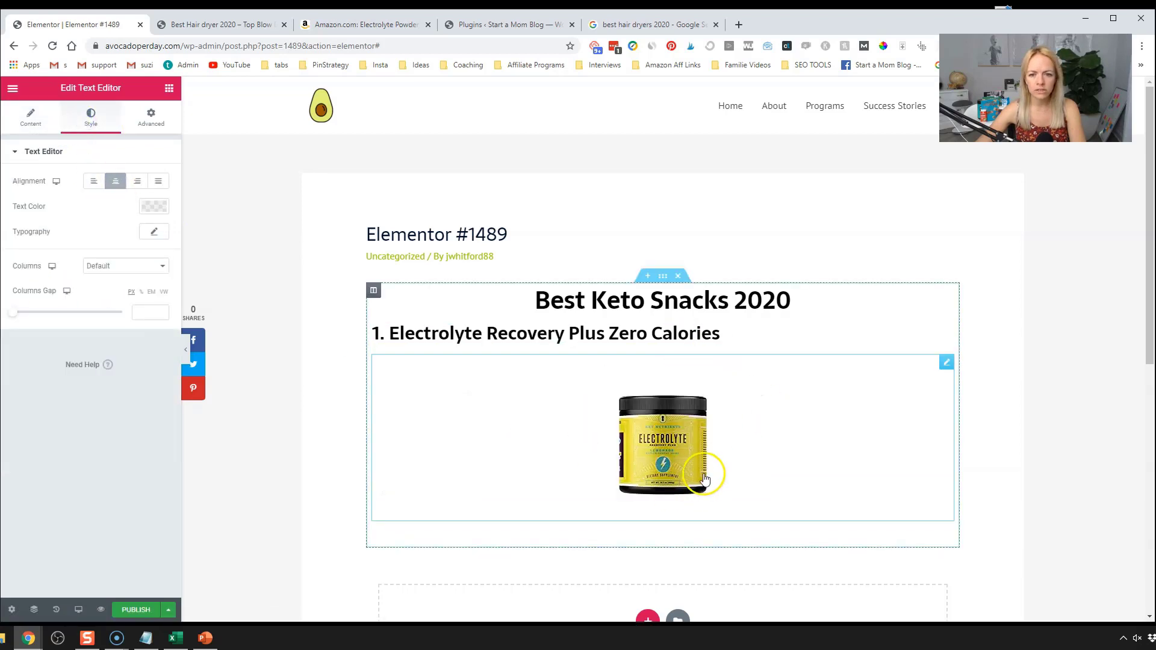
scroll(708, 475, "down", 3)
scroll(704, 472, "up", 2)
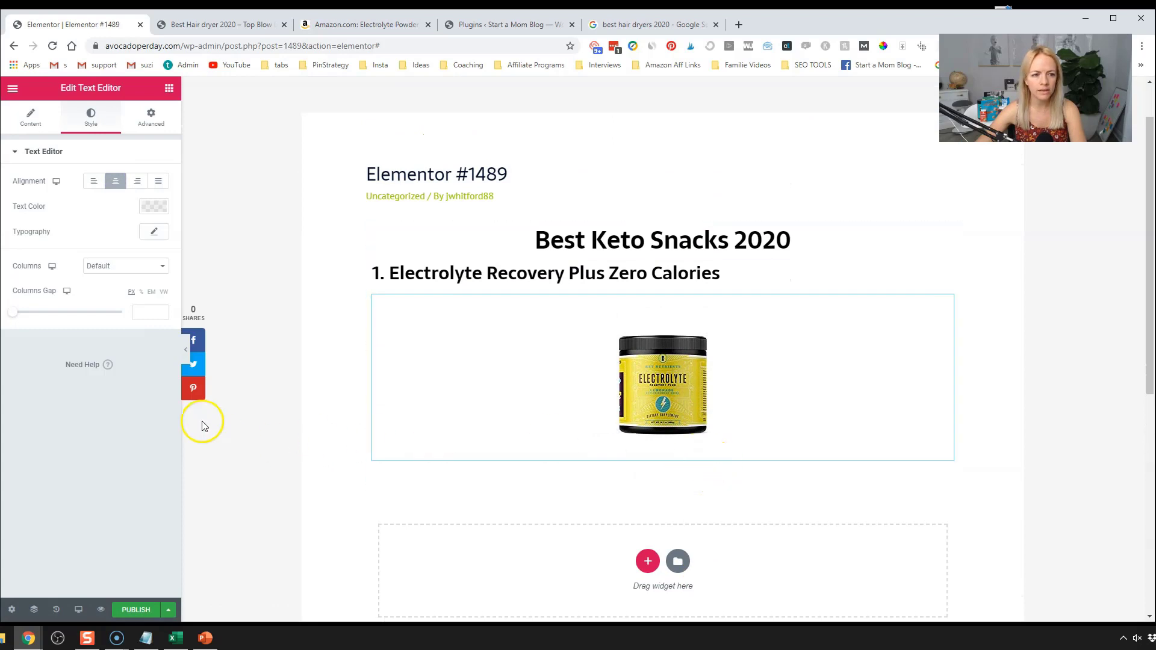
Step: Add a Text Editor block below the product image and copy its placeholder paragraph
left_click(169, 88)
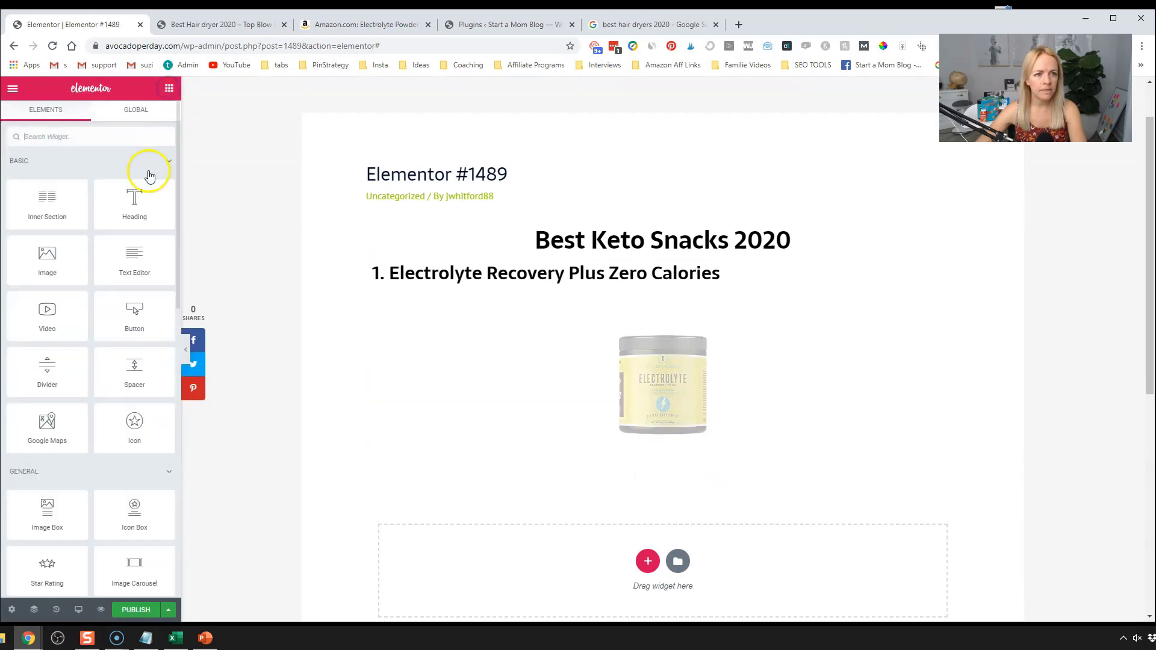
left_click_drag(134, 256, 651, 441)
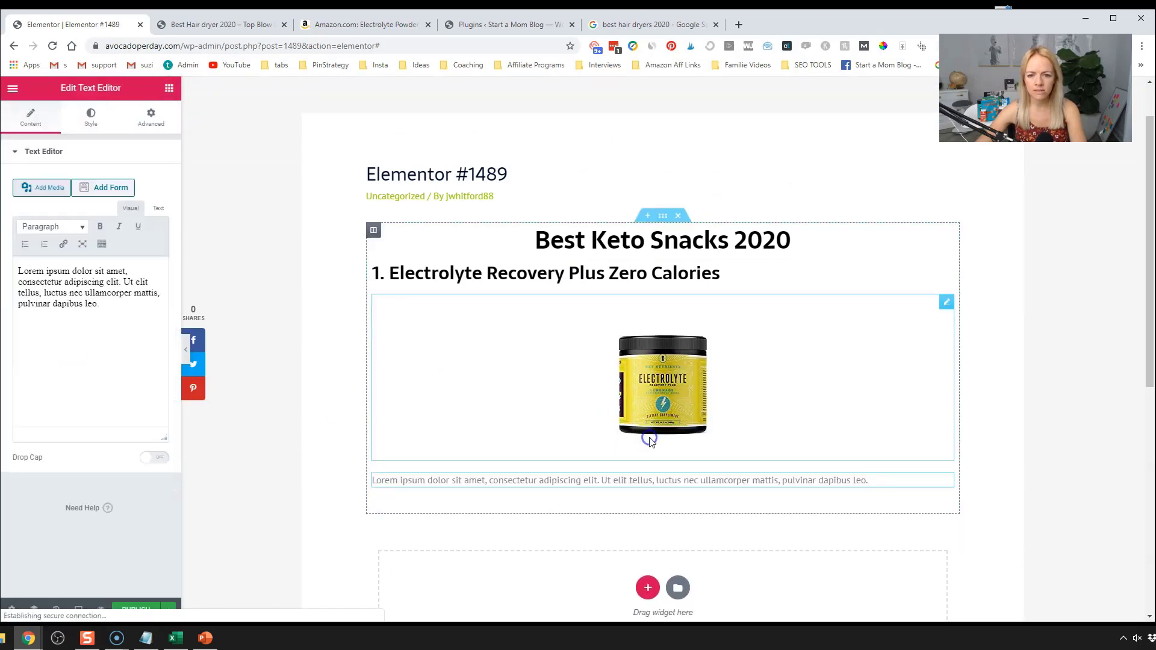
left_click(107, 359)
key("ctrl+a")
key("ctrl+c")
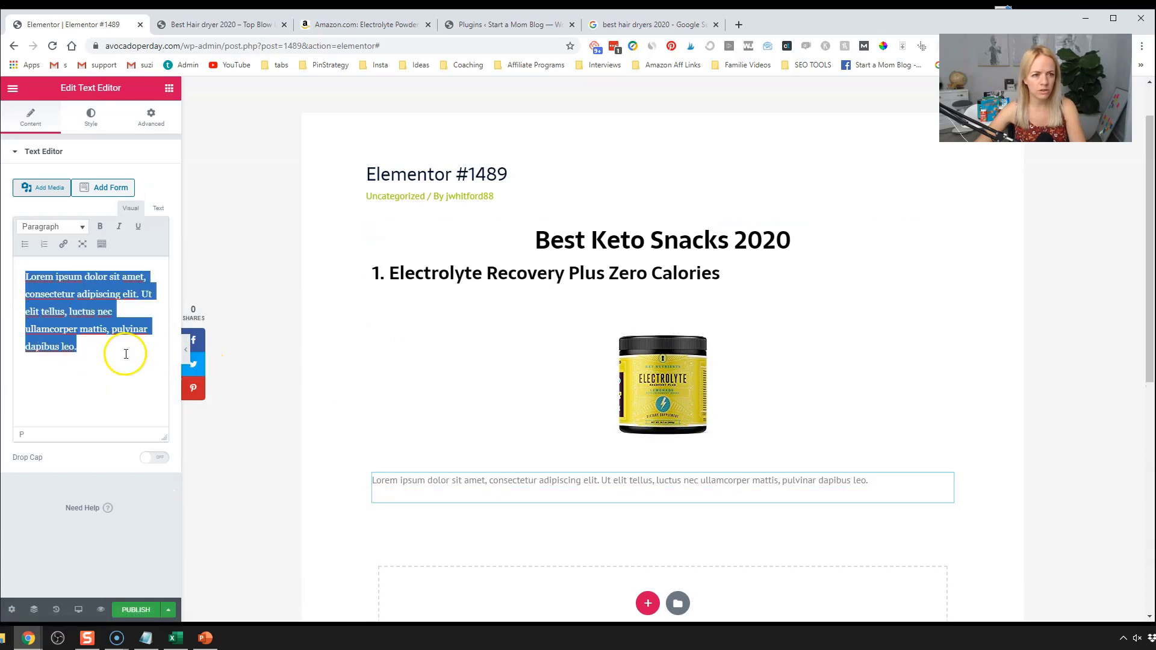
Step: Paste the Lorem ipsum text repeatedly to build four placeholder paragraphs
left_click(125, 353)
key("ctrl+v")
key("ctrl+v")
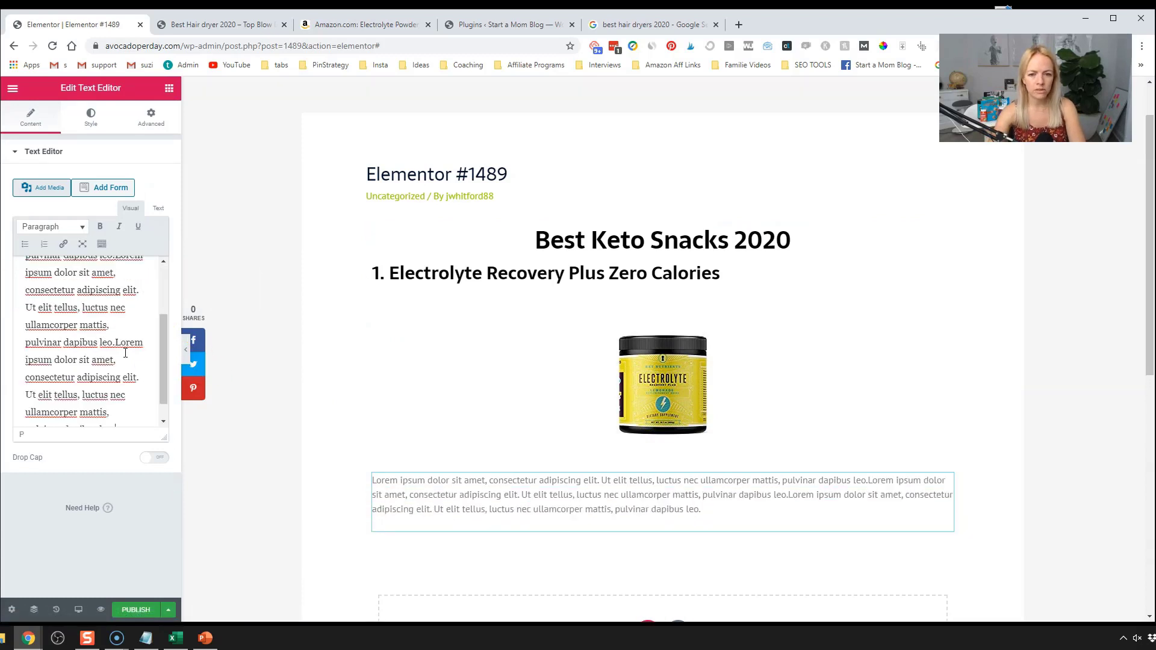
key("Return")
key("ctrl+v")
key("ctrl+v")
key("Return")
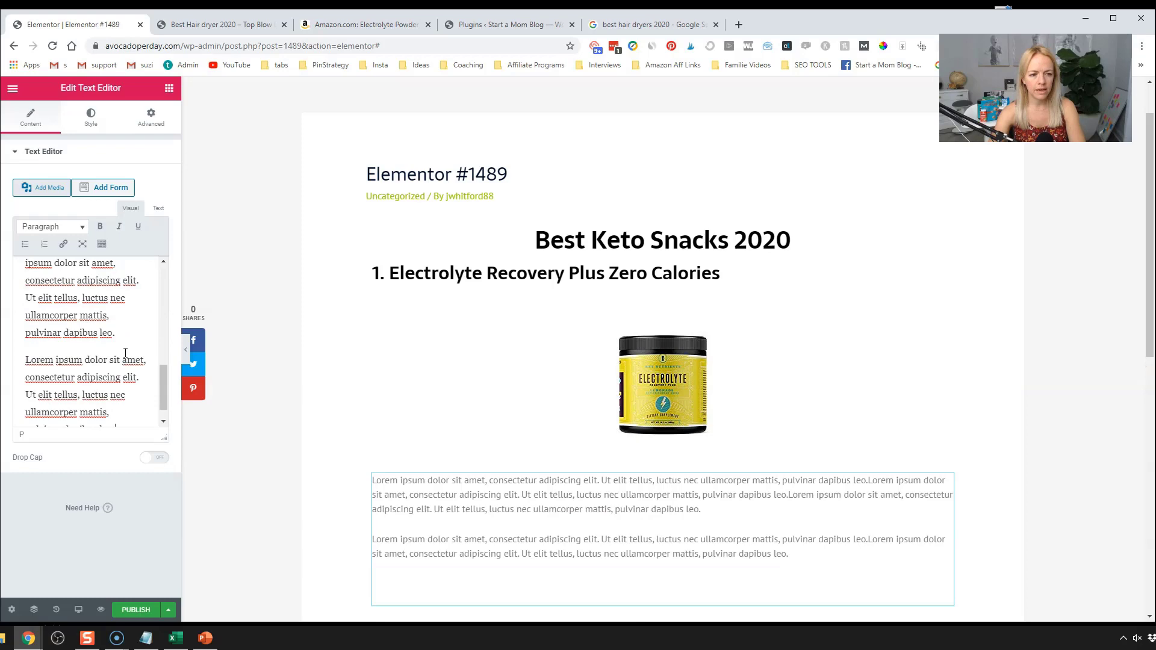
key("ctrl+v")
key("ctrl+v")
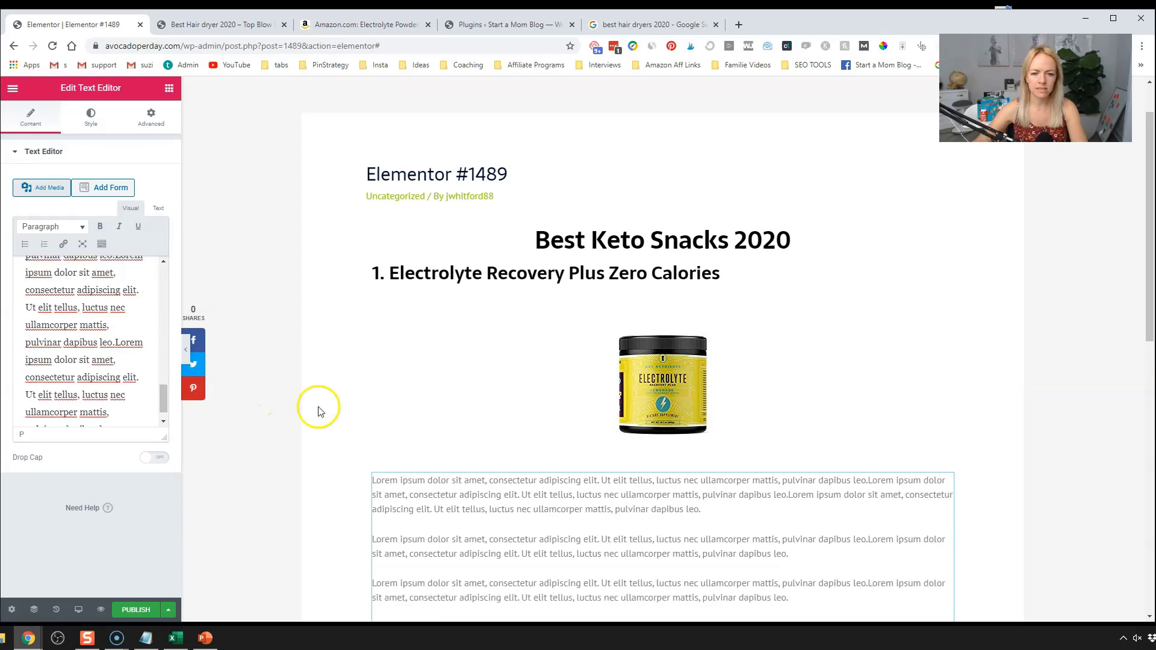
left_click(126, 372)
scroll(353, 440, "down", 3)
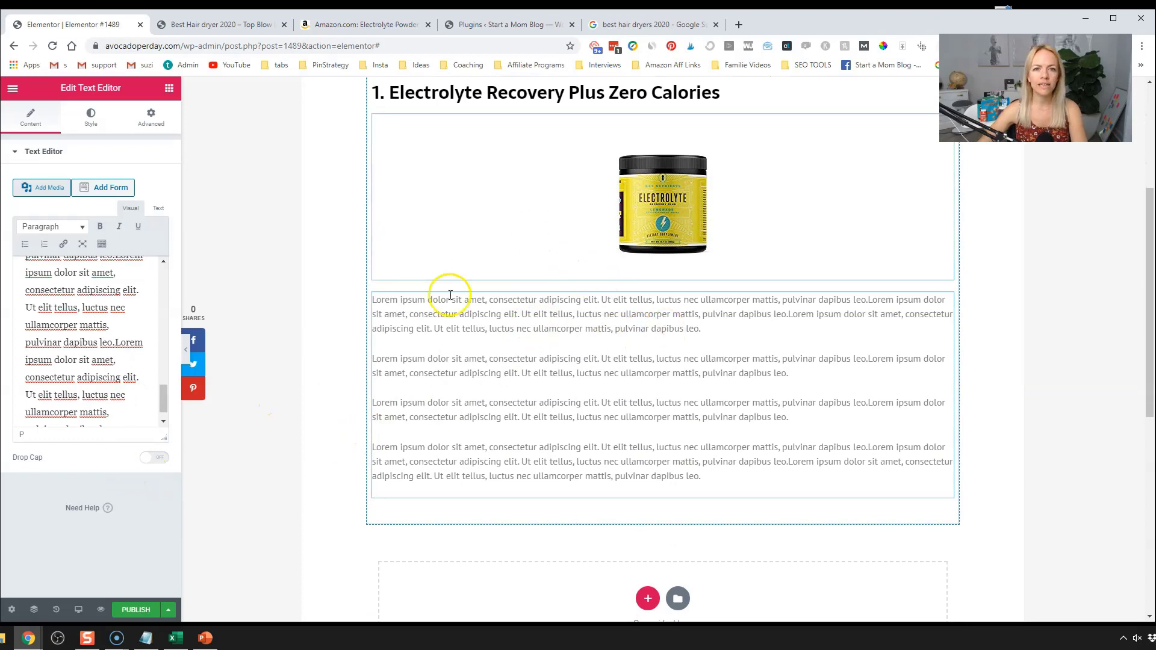
scroll(649, 259, "up", 4)
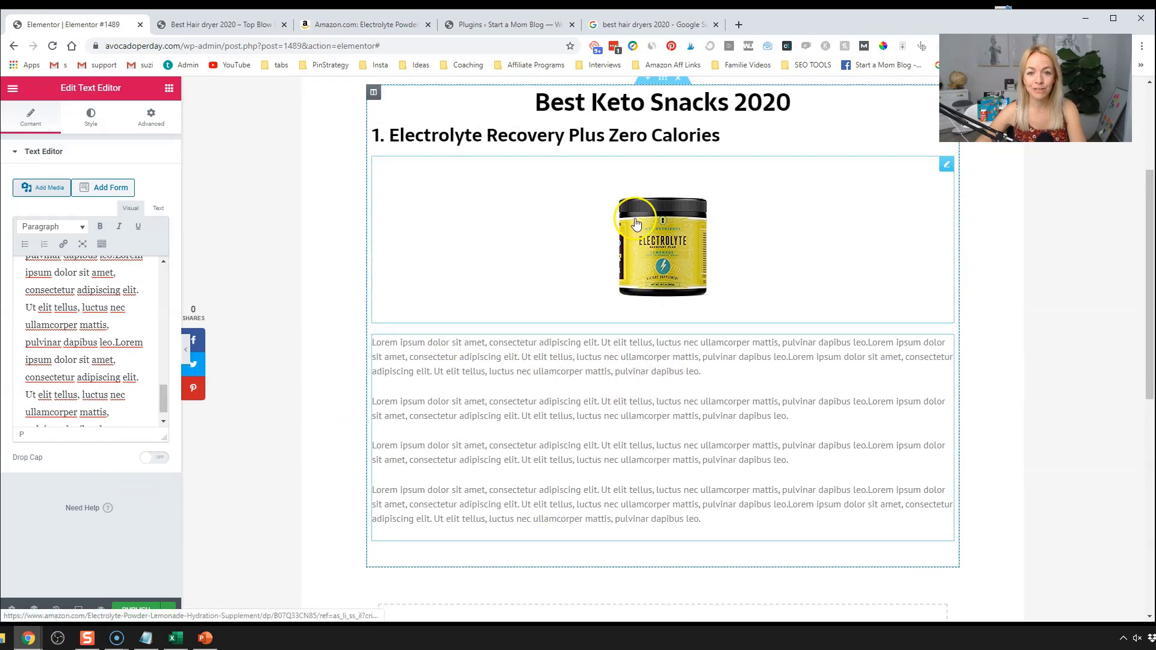
scroll(602, 292, "down", 2)
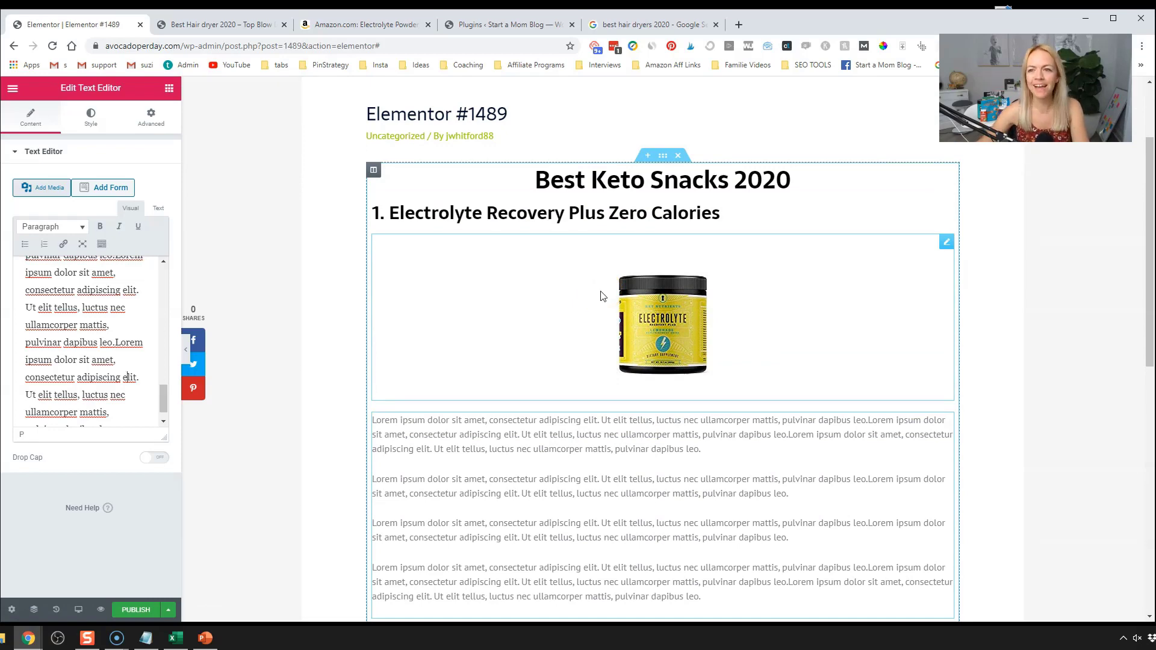
scroll(593, 290, "up", 2)
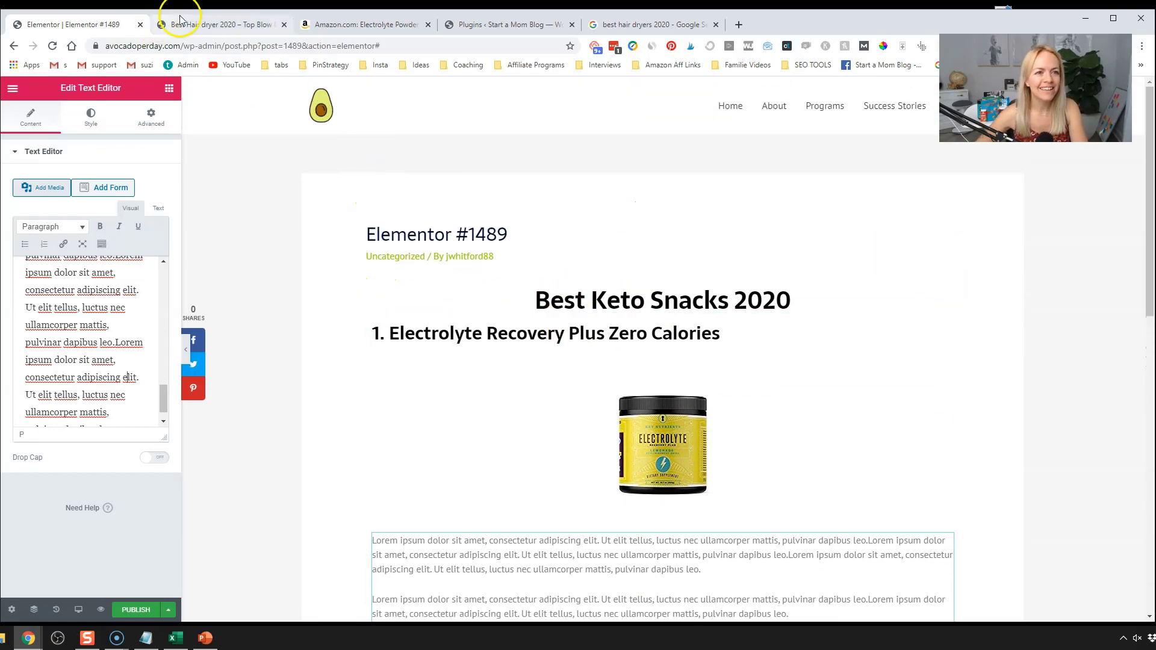
Step: Glance at the Tech For Gamers example post, then return to the Elementor editor
left_click(204, 24)
scroll(343, 310, "down", 3)
scroll(364, 310, "up", 1)
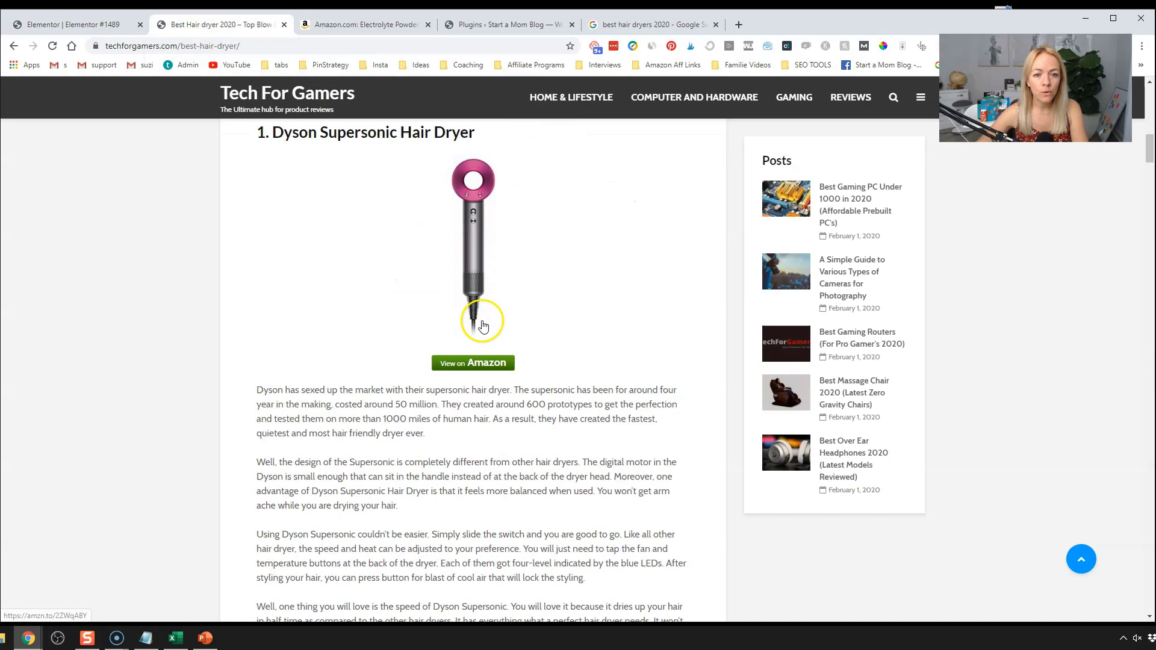
left_click(93, 25)
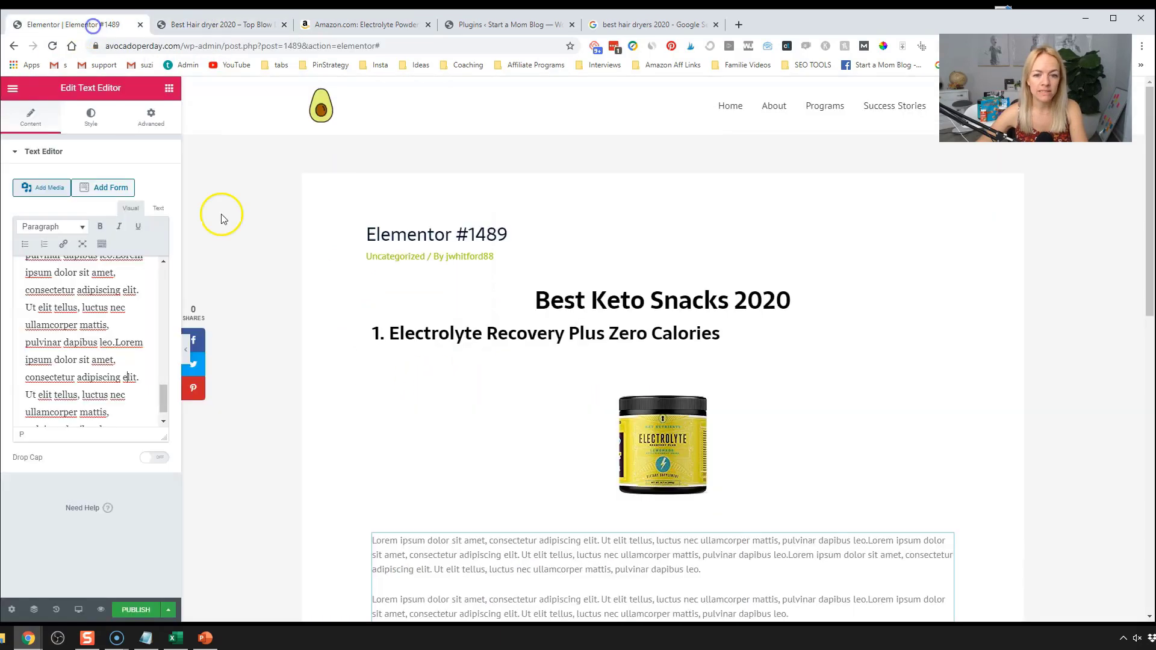
Step: Search the widgets for 'but' and place a Button below the Electrolyte product image
left_click(170, 88)
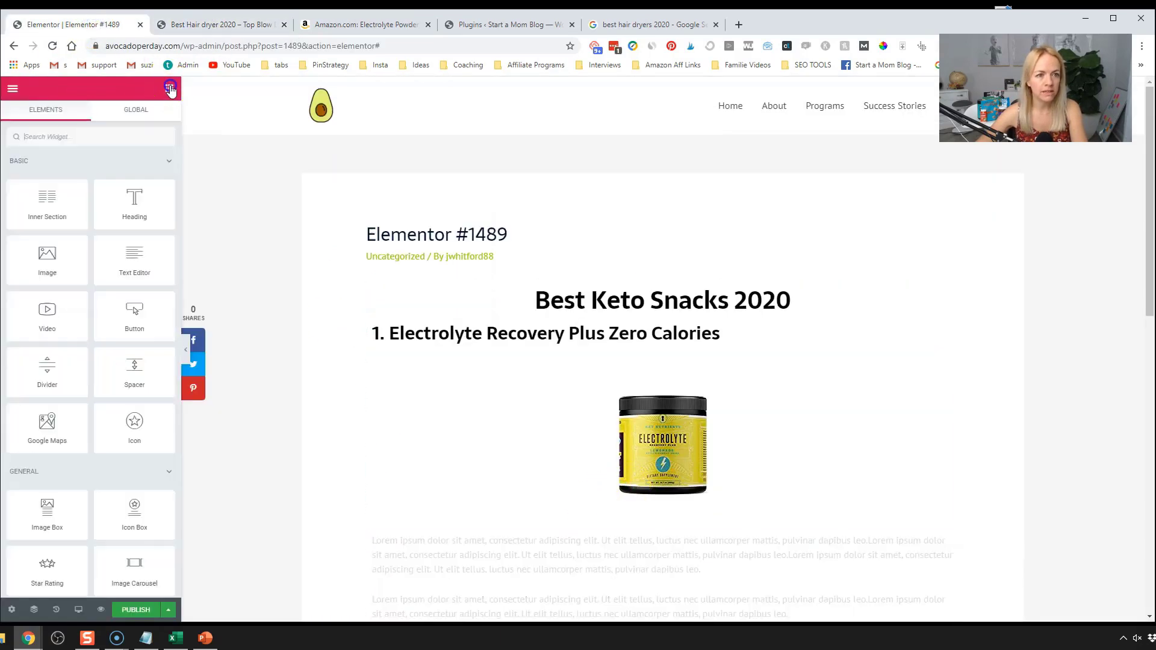
left_click(92, 136)
type("but")
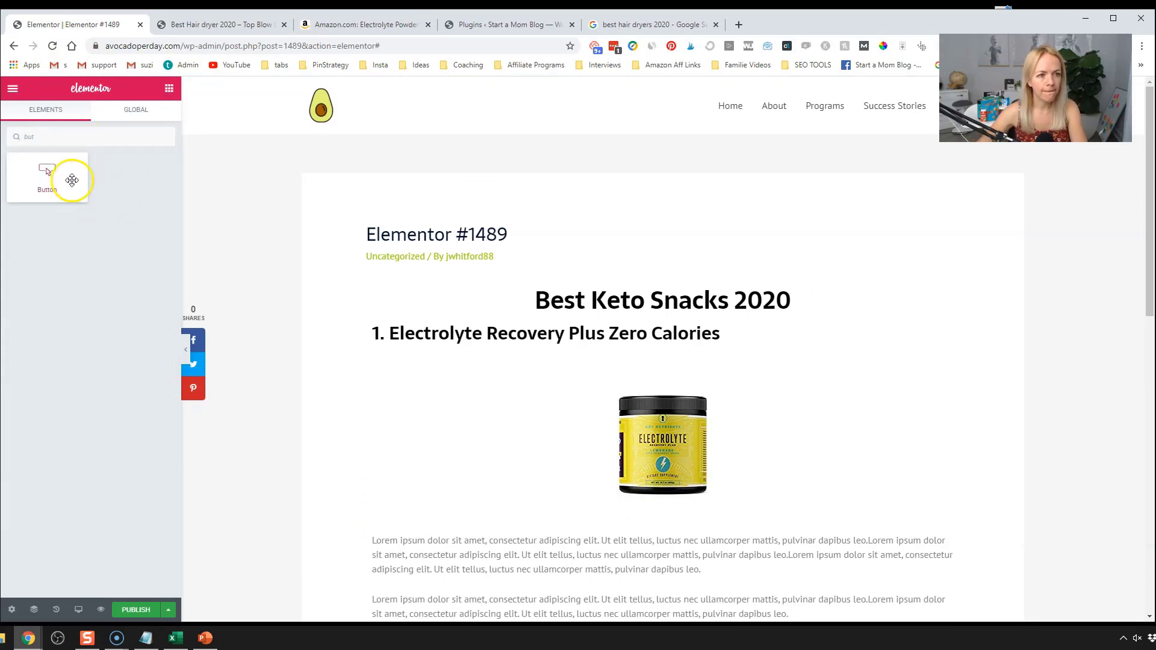
left_click_drag(72, 181, 655, 502)
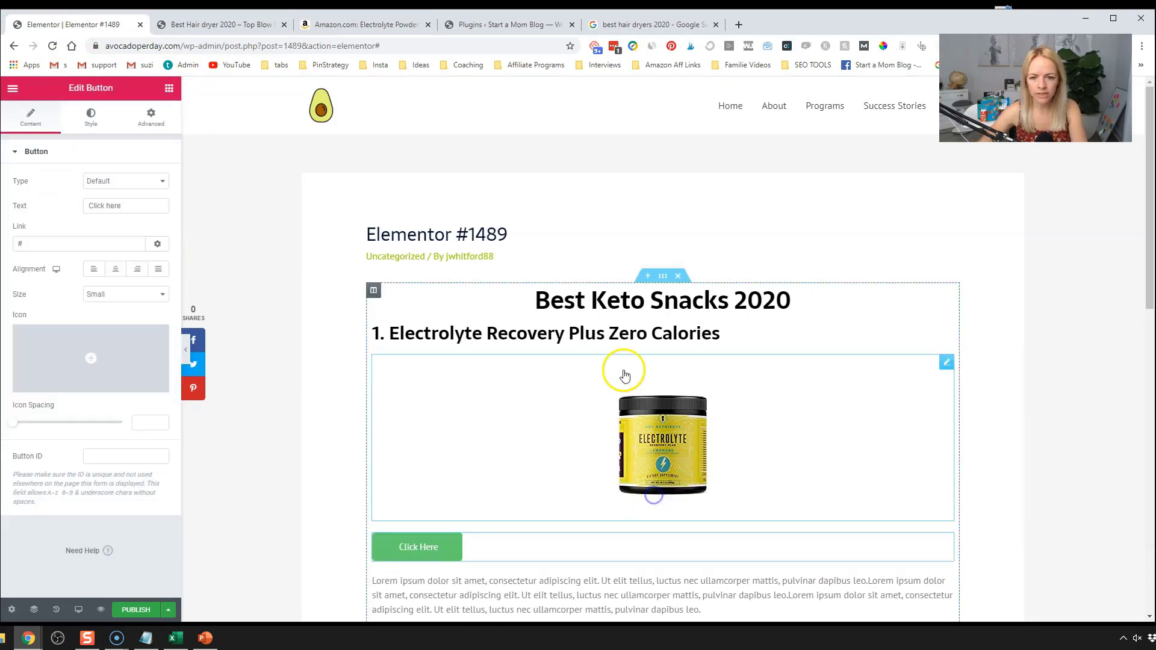
scroll(554, 374, "down", 1)
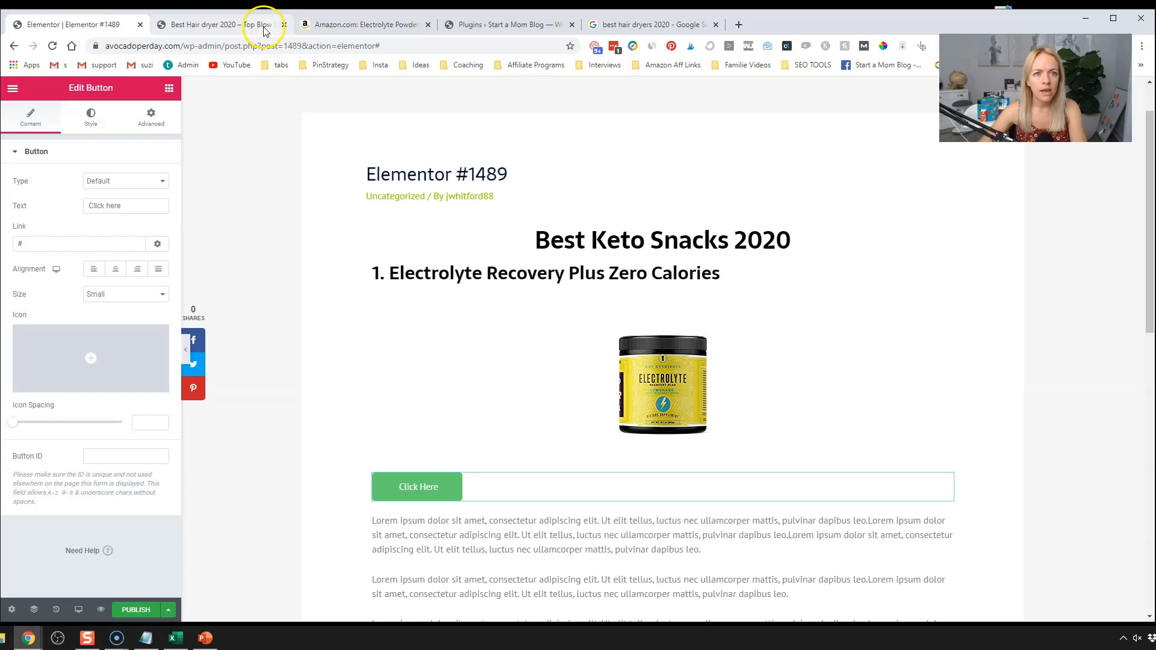
Step: Copy the product's SiteStripe short text link and paste it as the button's link
left_click(336, 24)
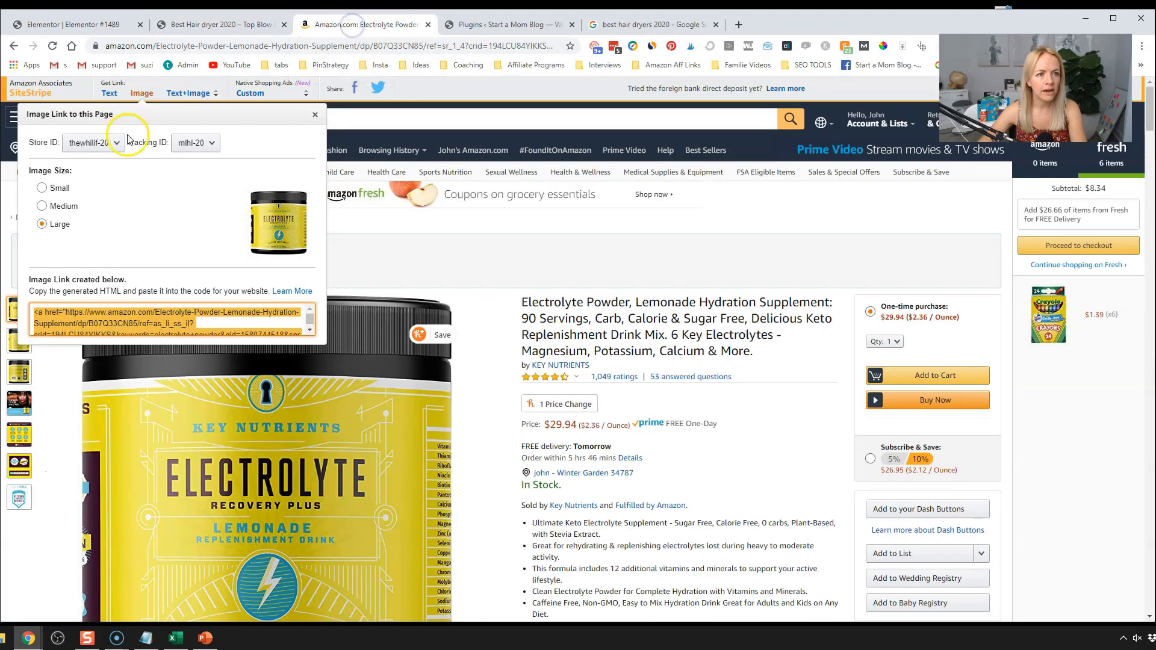
left_click(108, 94)
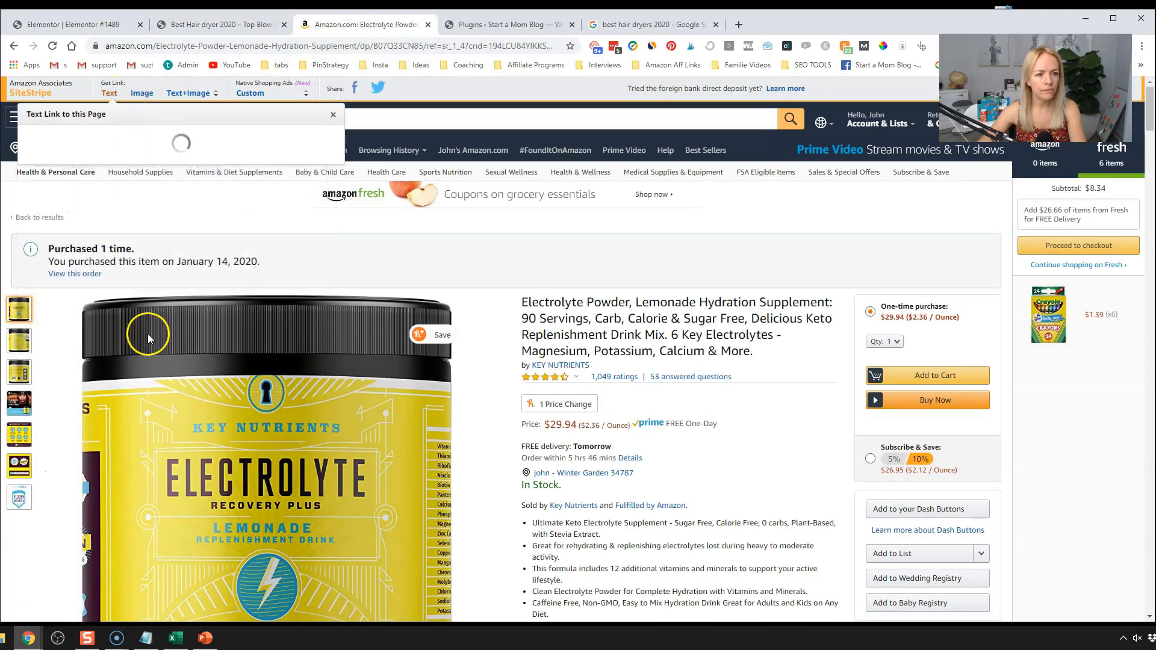
left_click(54, 24)
left_click(20, 243)
type("https://amzn.to/394th4s")
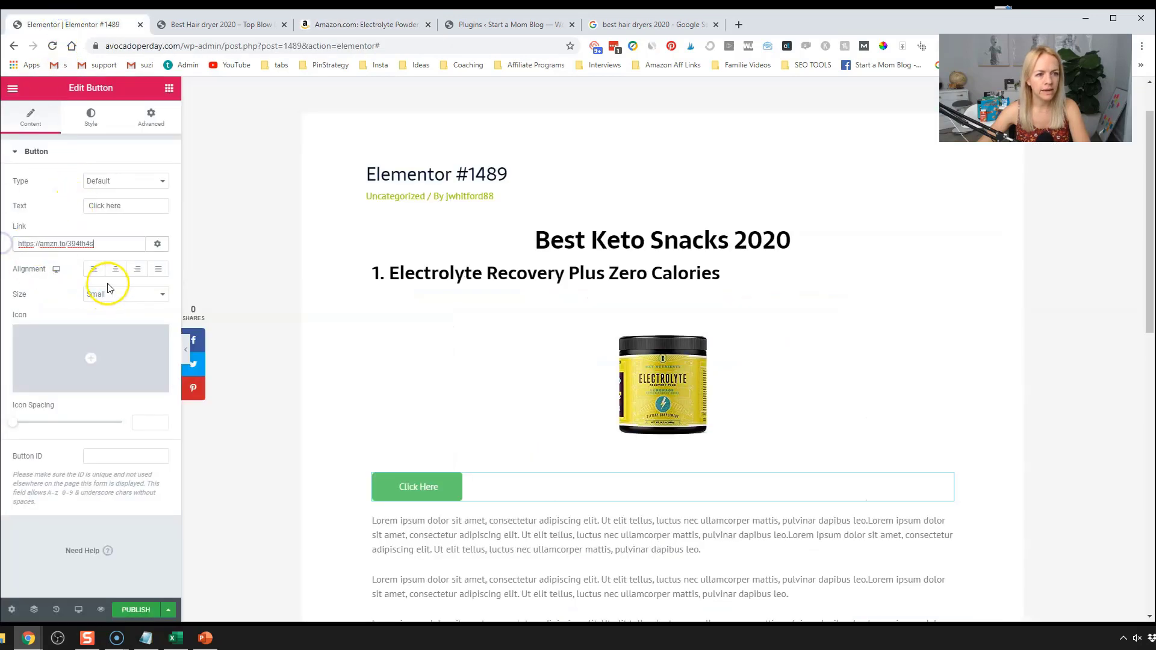
Step: Centre the button and change its label to 'View On Amazon'
left_click(116, 273)
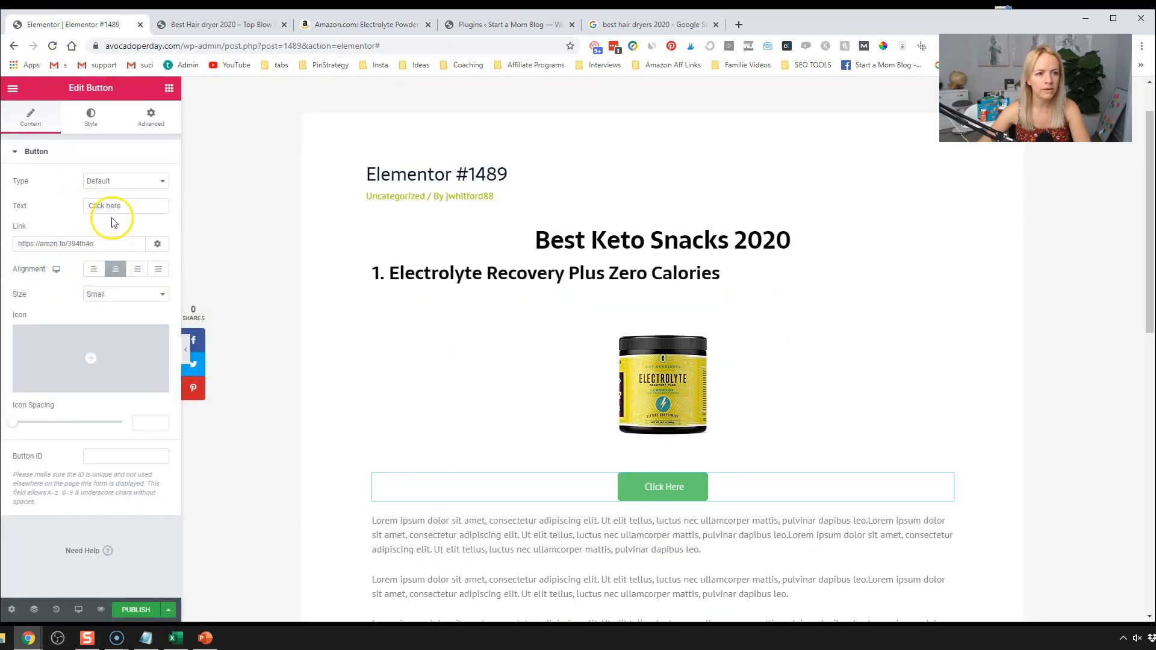
left_click_drag(129, 205, 60, 202)
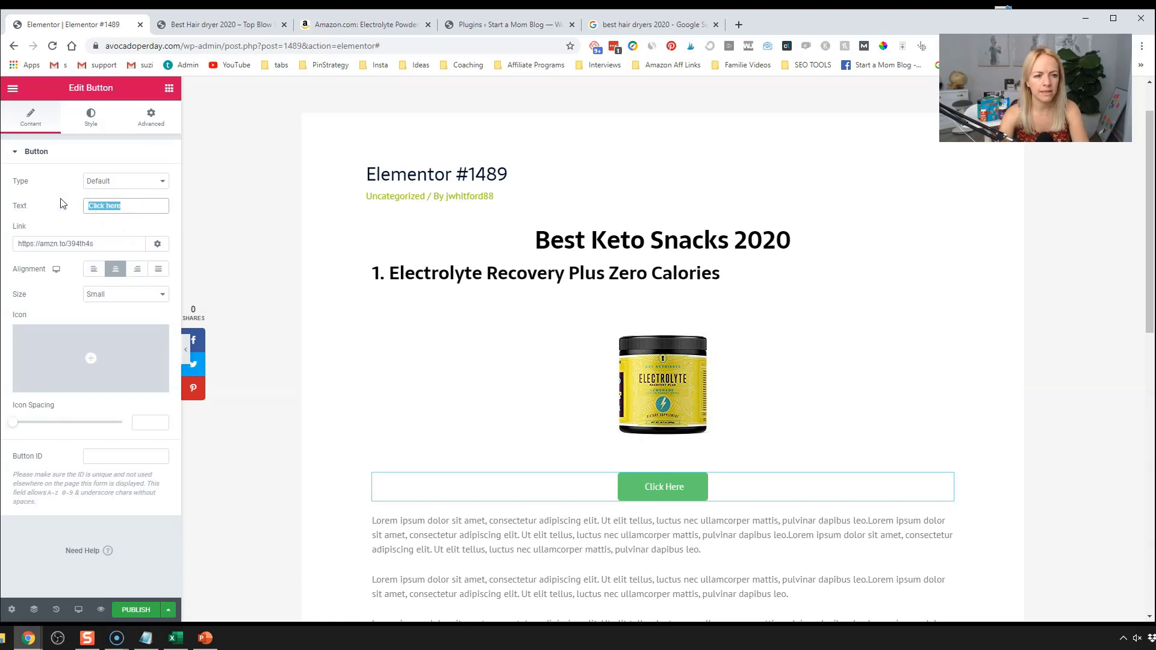
type("View on Amazon")
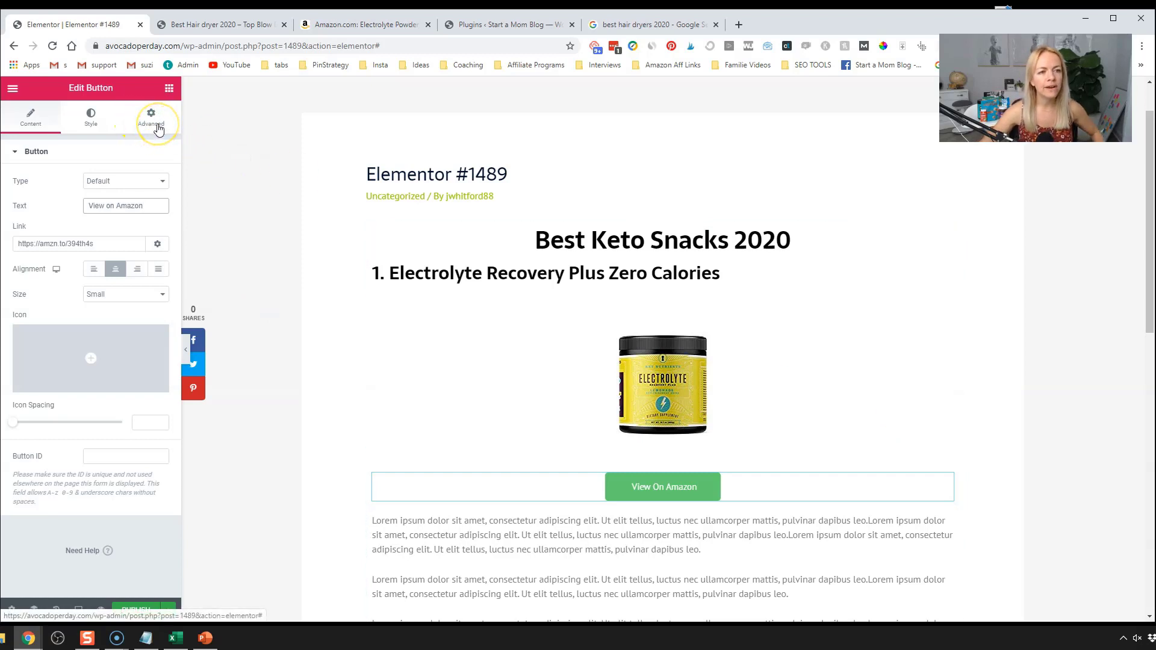
left_click(157, 128)
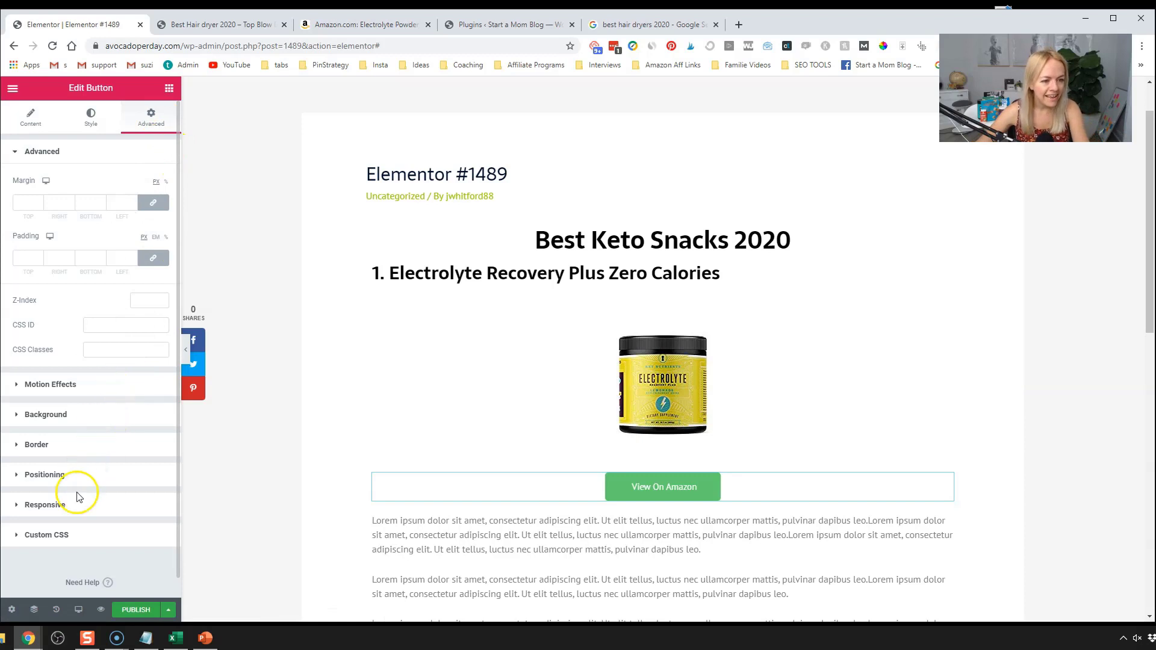
Step: Try Tada and Jello entrance animations on the button, then settle on Head Shake
left_click(76, 386)
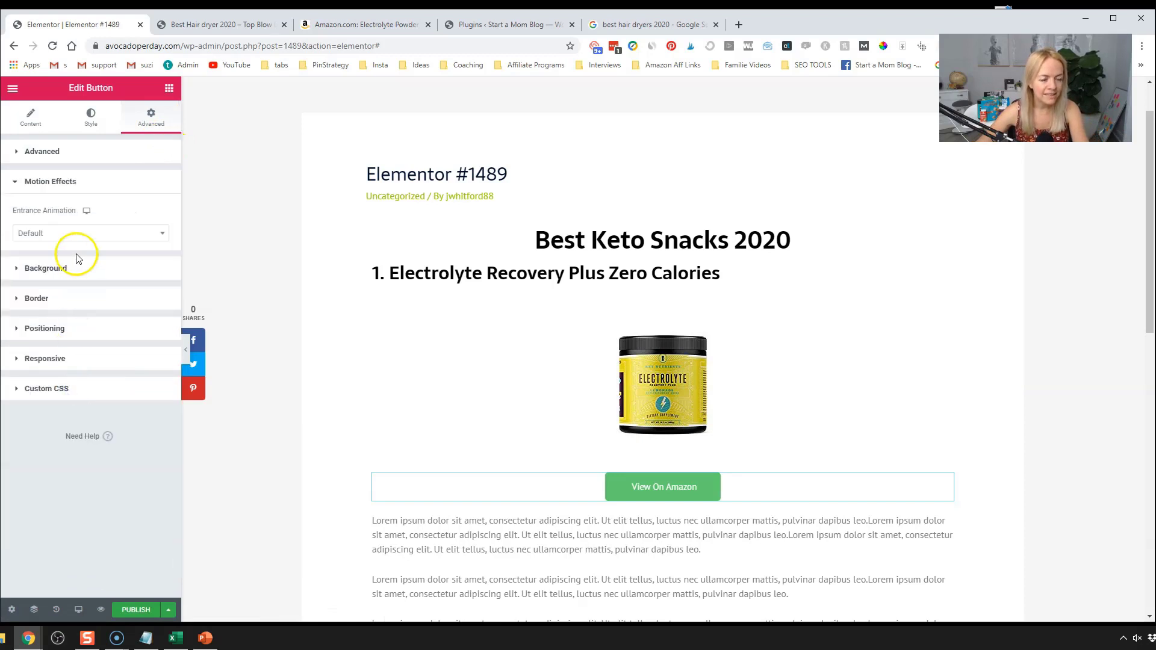
left_click(82, 236)
scroll(127, 334, "down", 5)
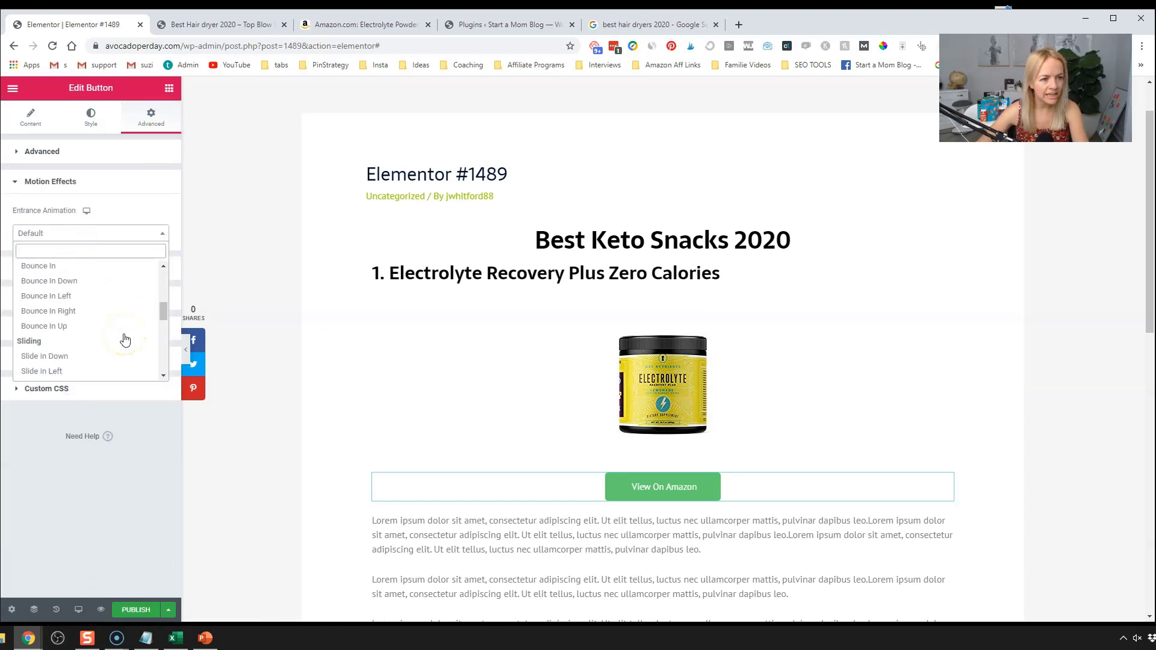
scroll(127, 338, "down", 5)
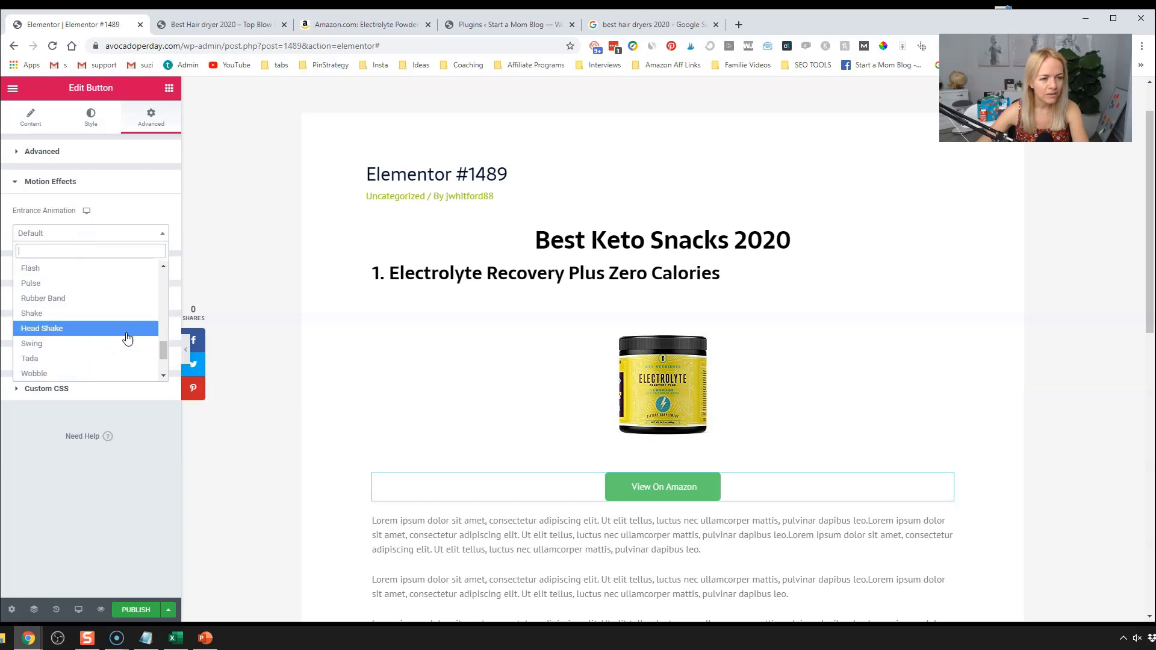
left_click(103, 297)
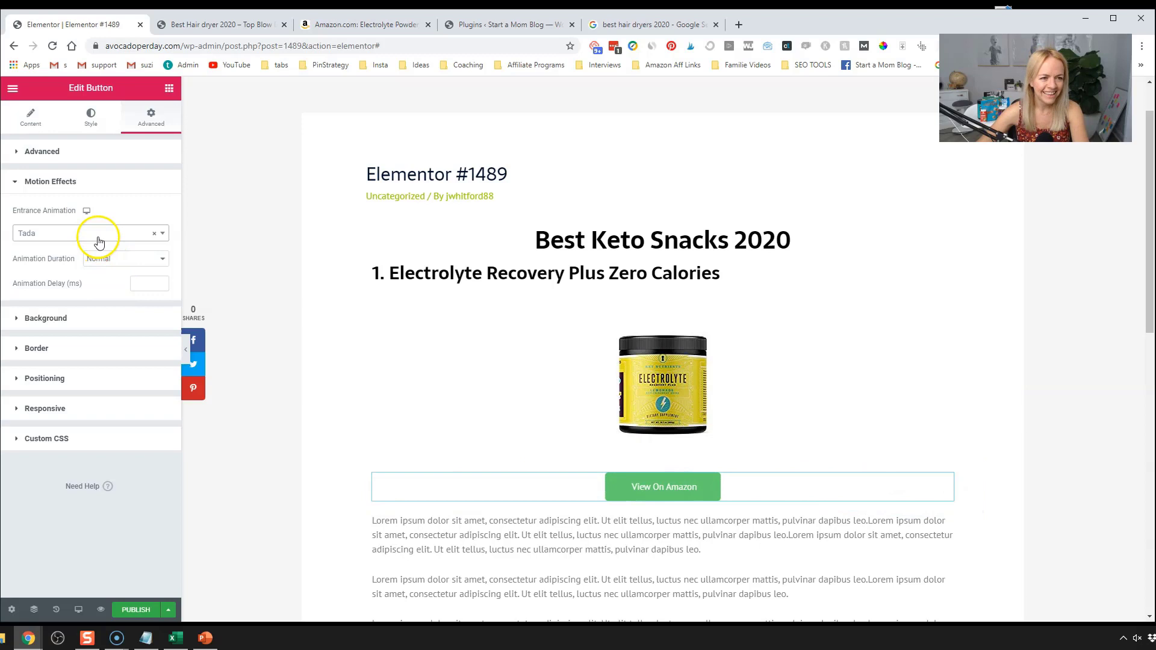
left_click(99, 242)
left_click(100, 310)
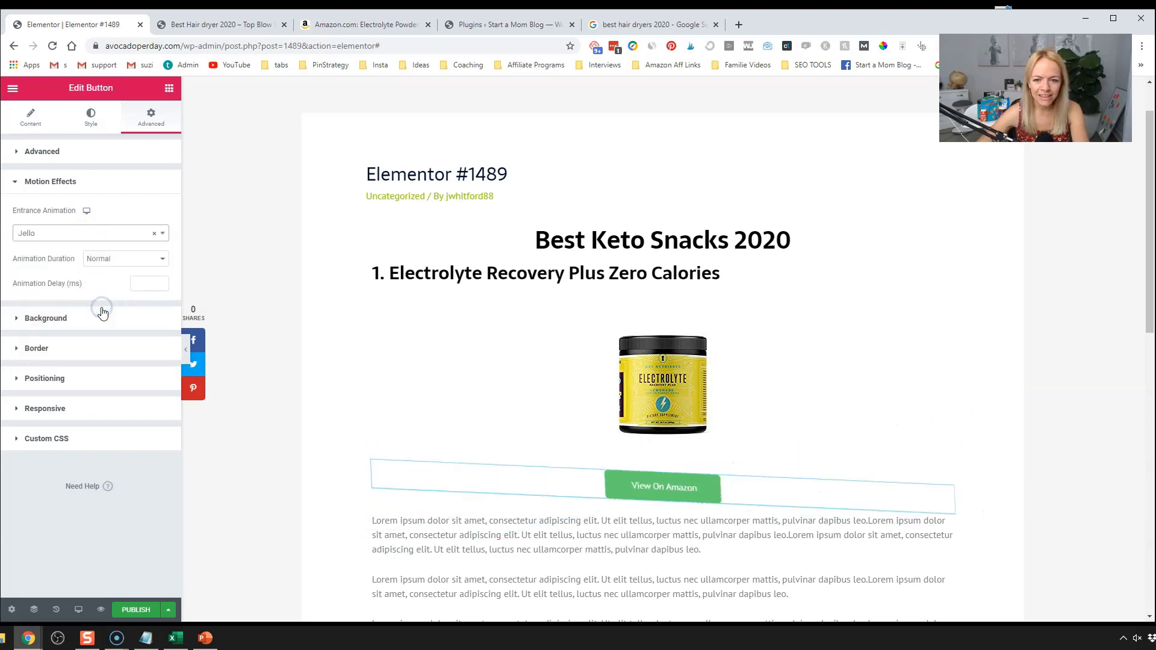
left_click(70, 237)
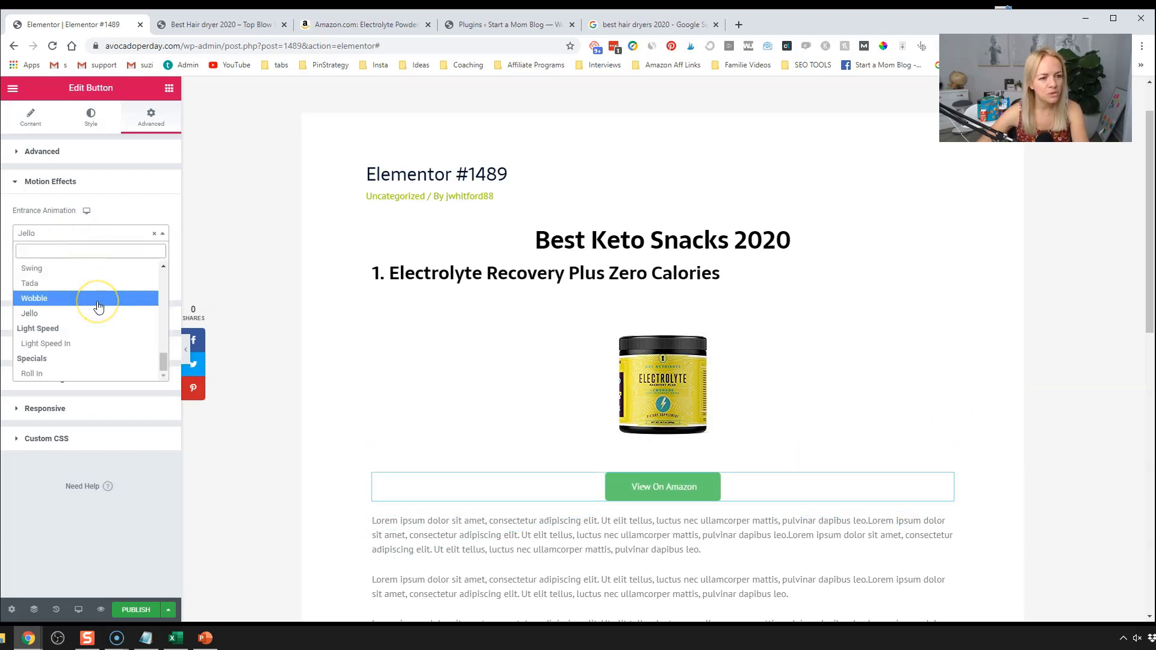
scroll(91, 310, "up", 3)
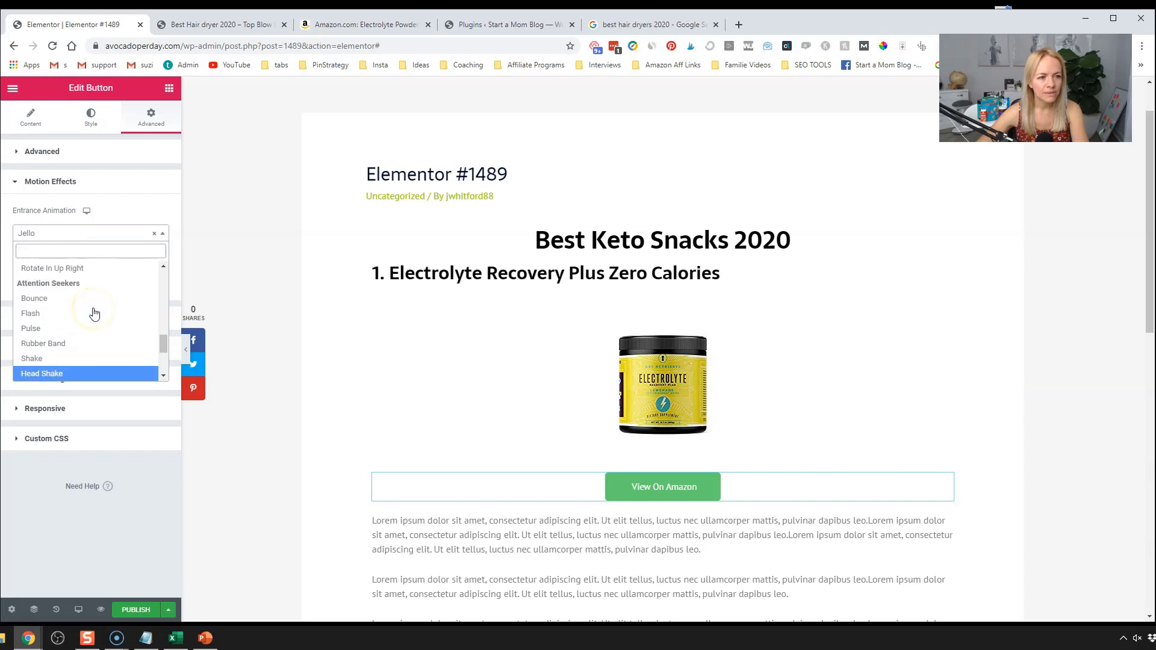
left_click(59, 375)
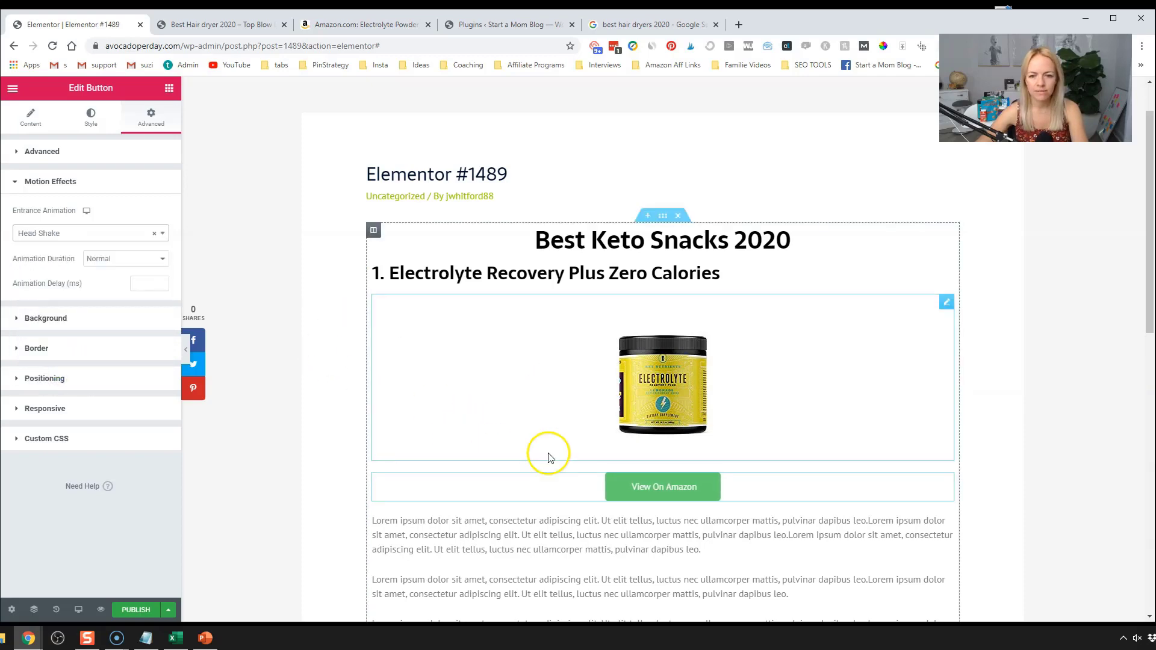
scroll(545, 464, "down", 3)
scroll(545, 467, "up", 3)
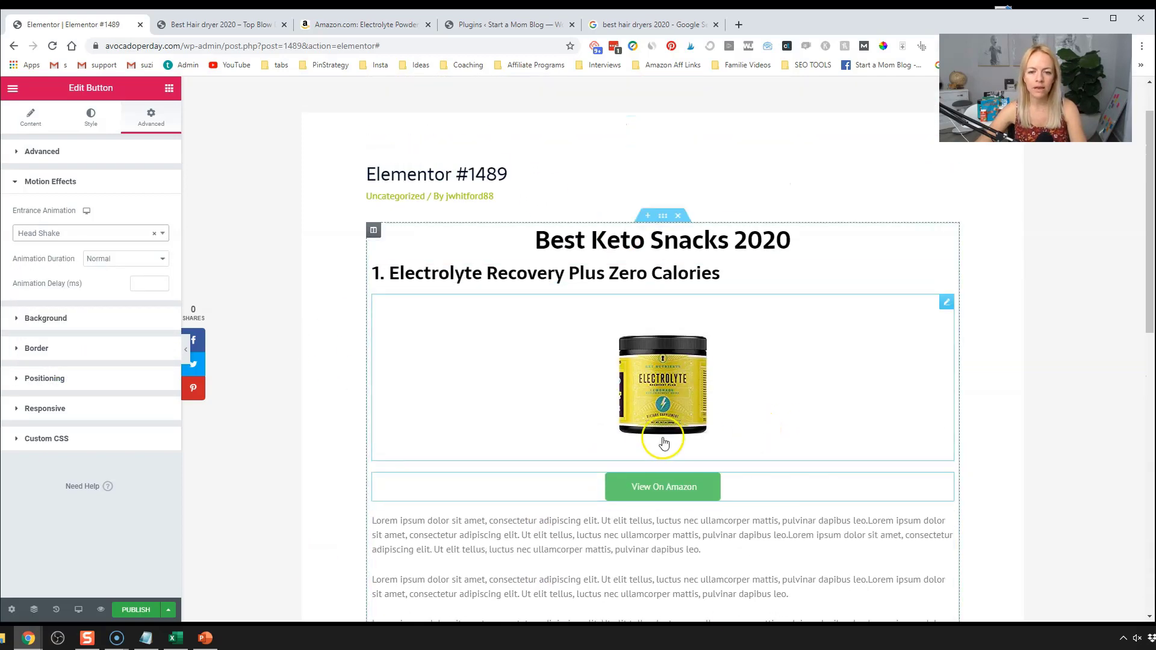
Step: Duplicate the product heading and move the copy below the lorem ipsum text
scroll(632, 446, "down", 2)
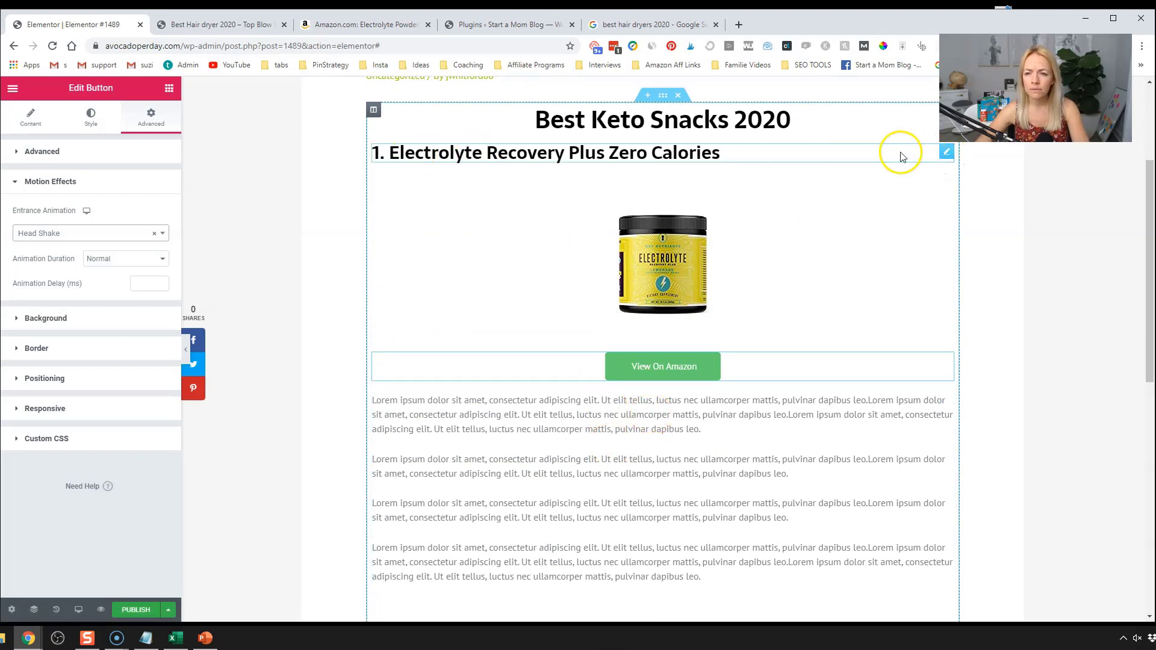
left_click(941, 157)
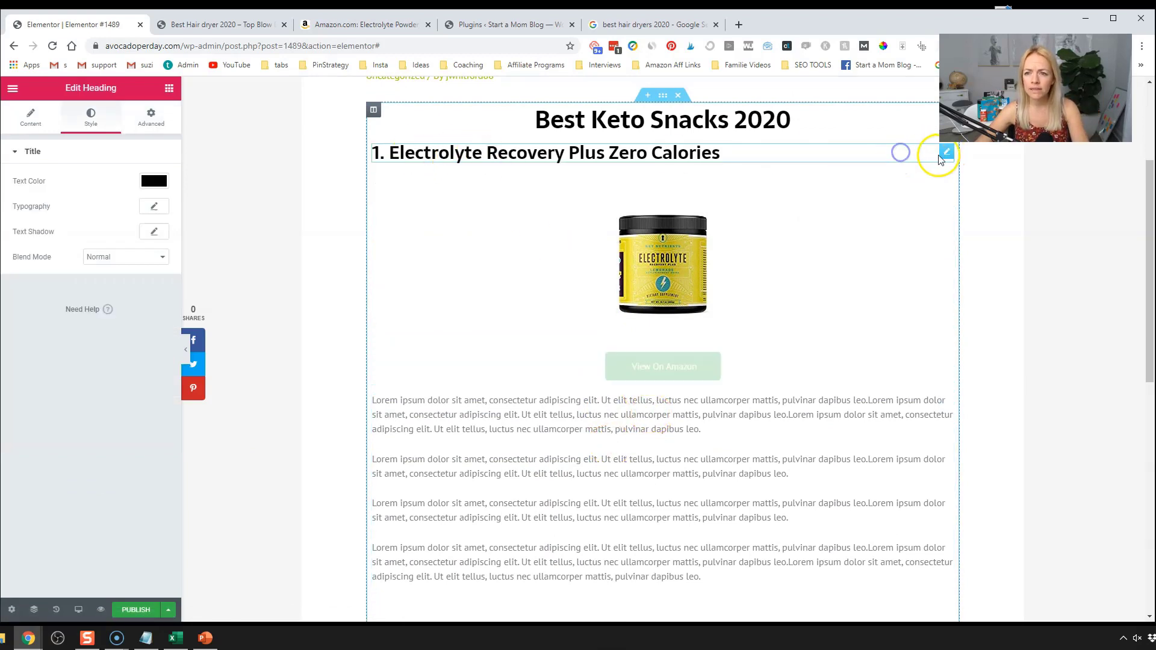
right_click(849, 156)
left_click(869, 182)
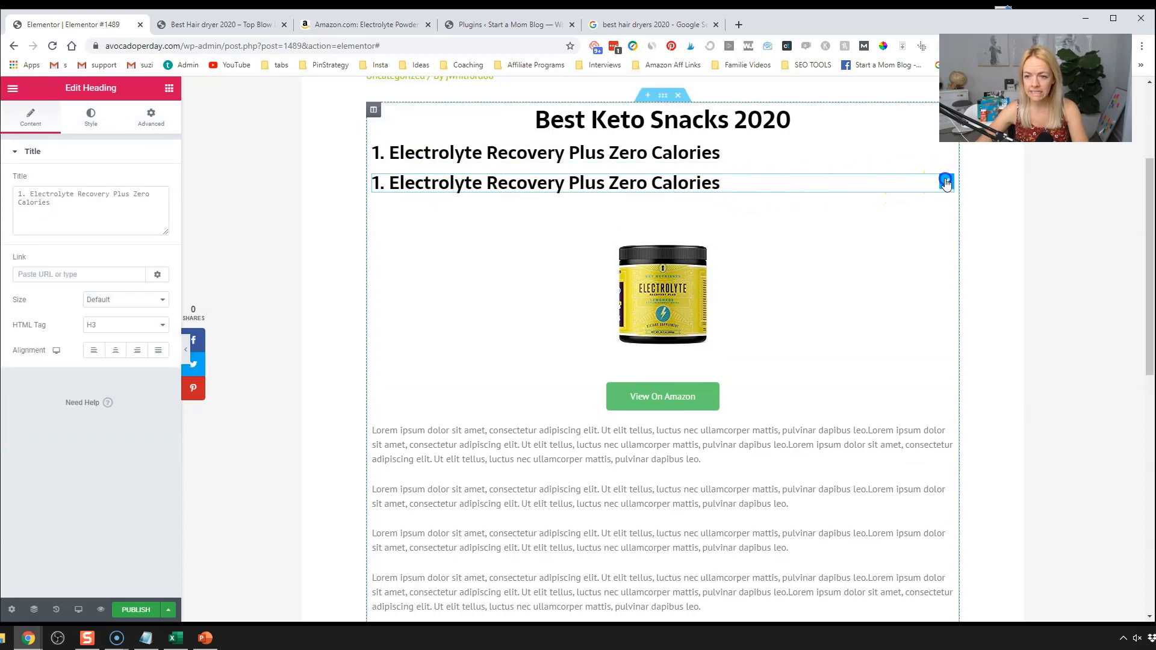
left_click_drag(946, 183, 870, 575)
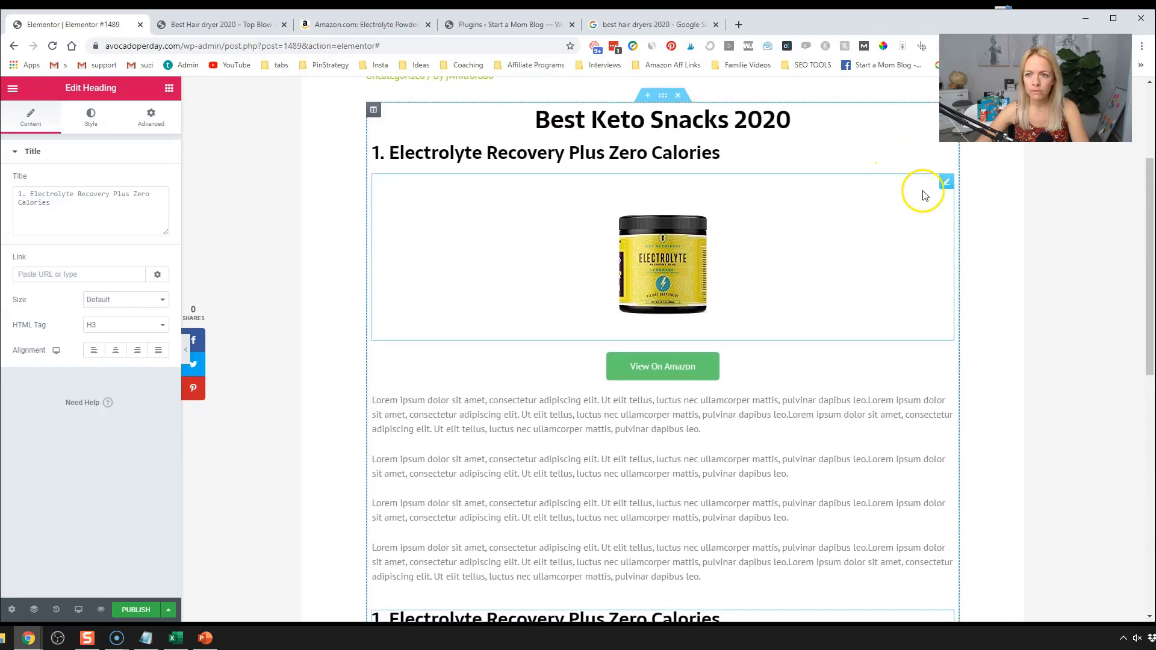
Step: Duplicate the Electrolyte image for placement under the copied heading
right_click(943, 188)
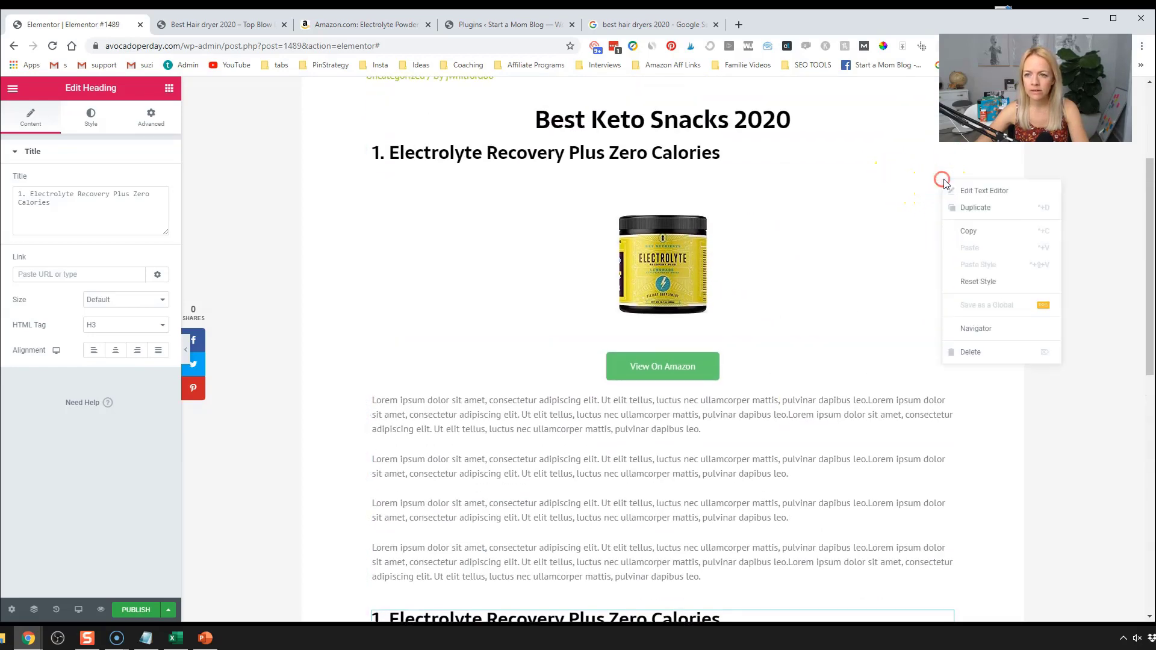
left_click(971, 205)
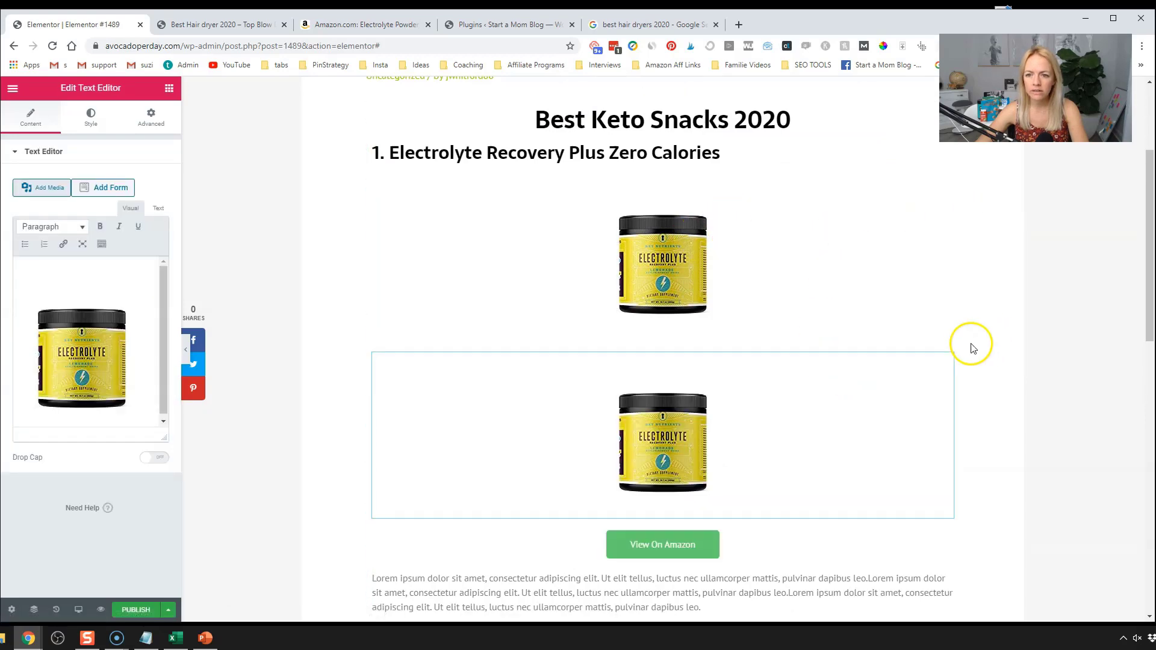
left_click_drag(946, 361, 746, 393)
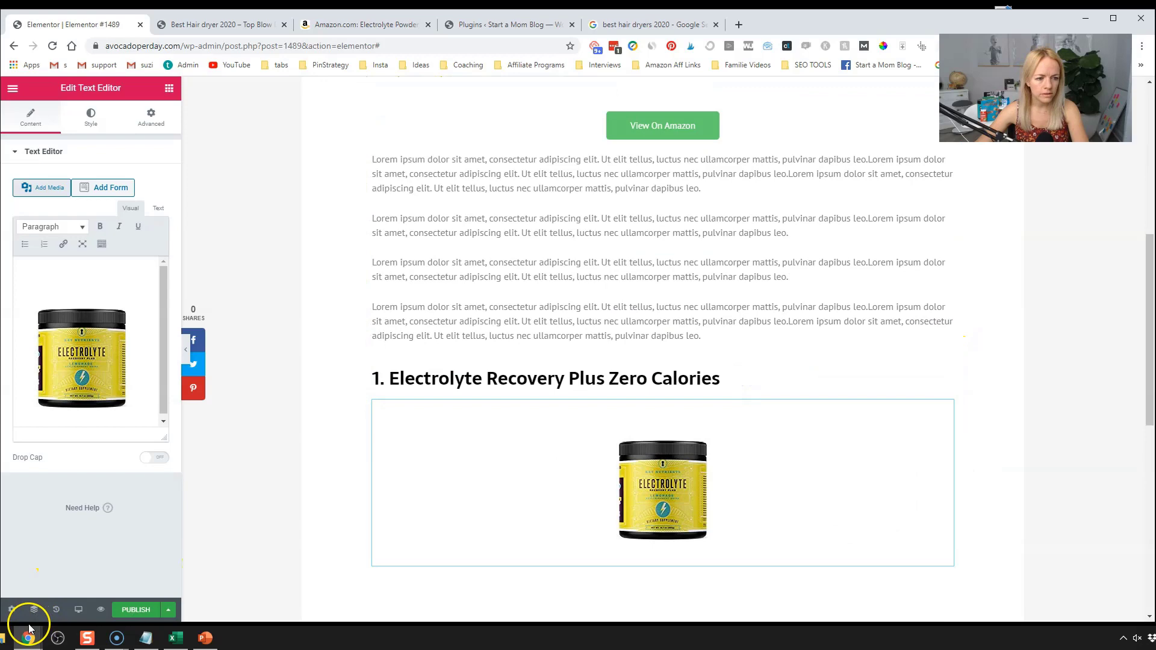
key("ctrl+z")
scroll(509, 330, "up", 5)
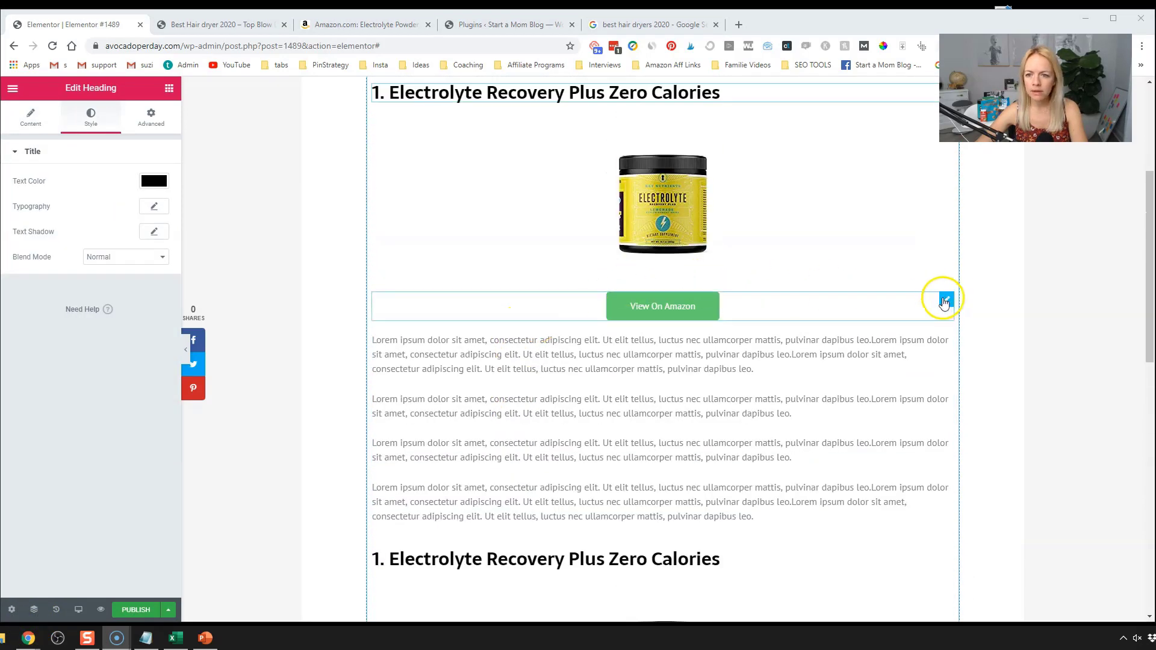
Step: Duplicate the View On Amazon button and move the copy into the second section
right_click(944, 299)
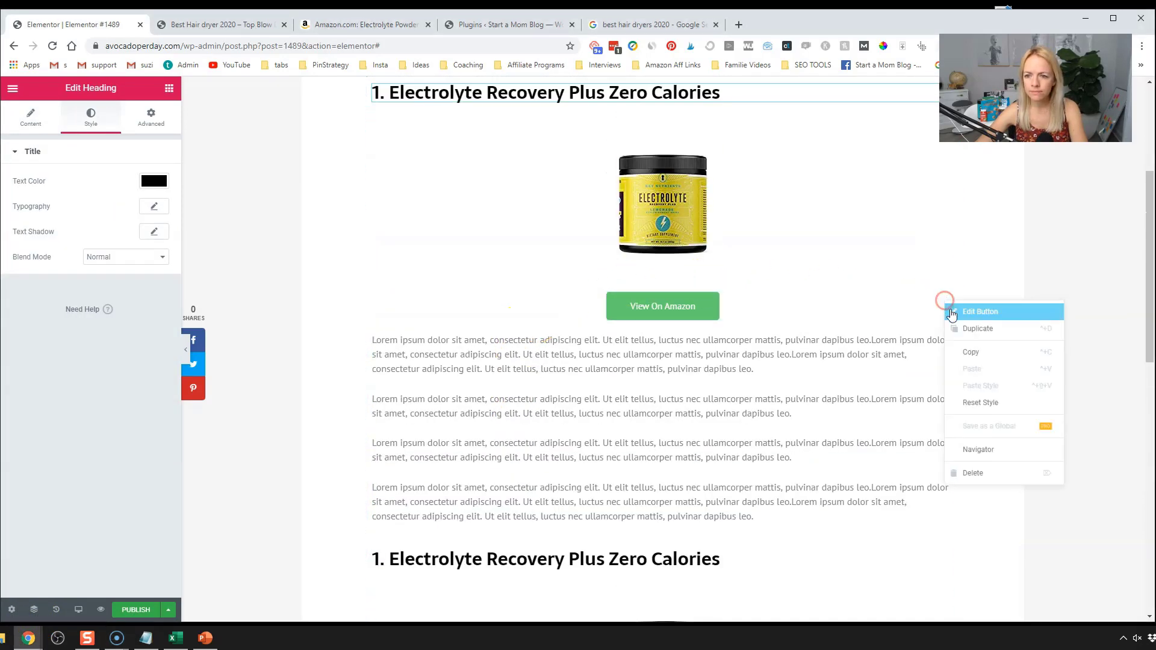
left_click(961, 328)
scroll(843, 283, "down", 2)
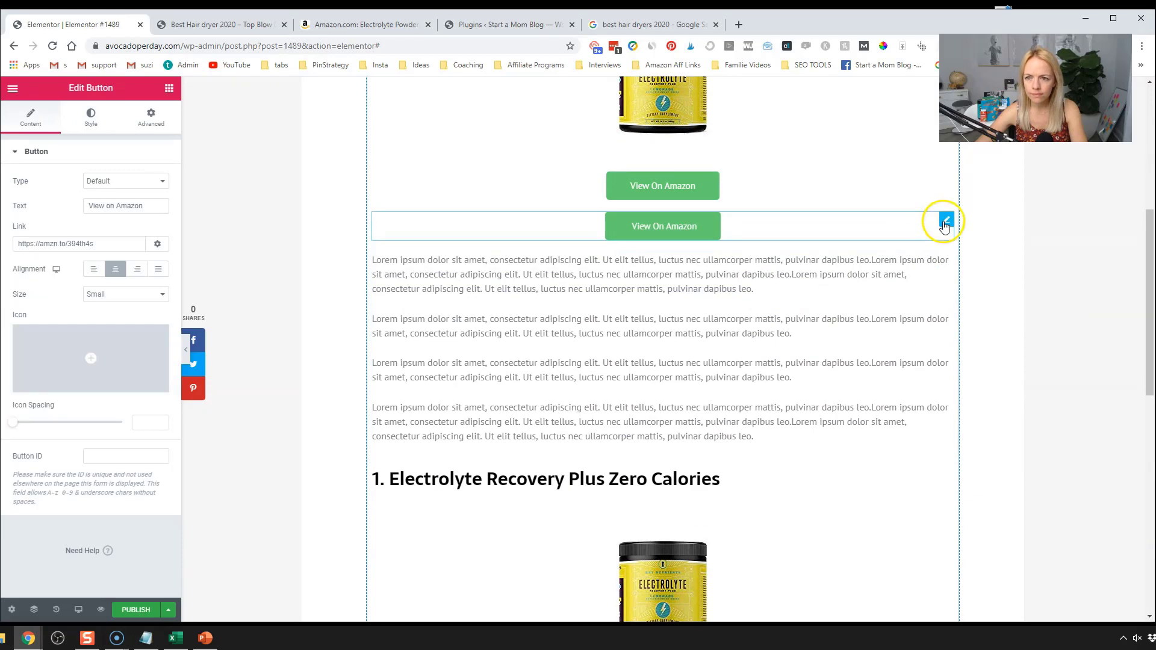
left_click_drag(945, 227, 720, 444)
Step: Duplicate the lorem ipsum text block and move the copy below the second button
scroll(936, 263, "up", 3)
right_click(944, 222)
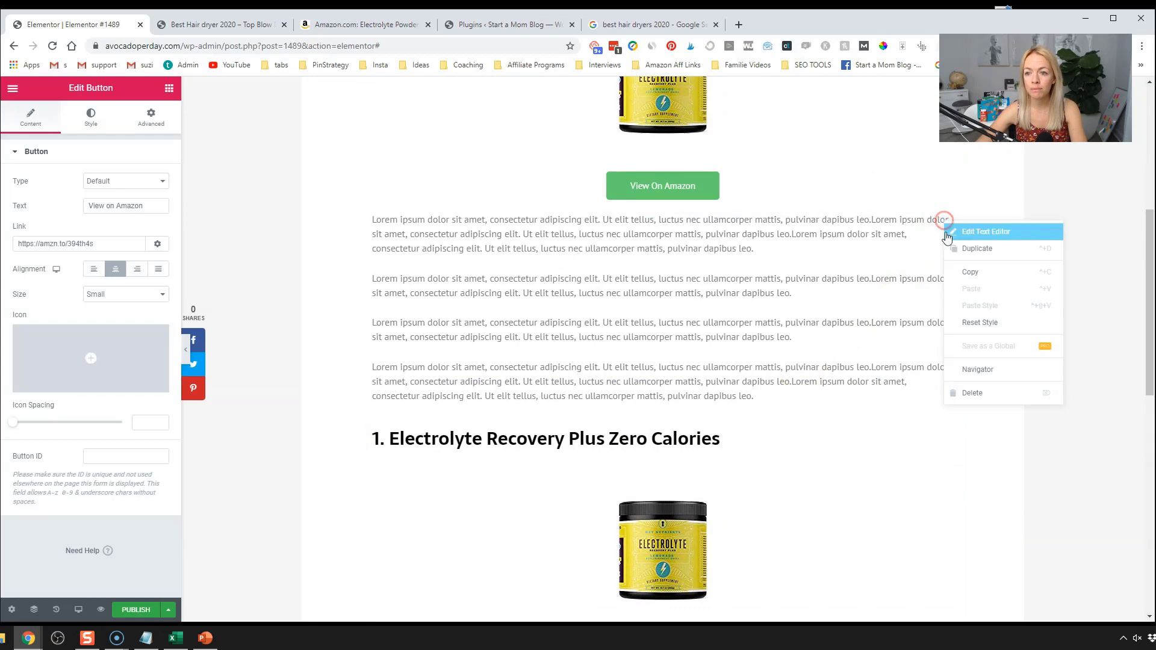
left_click(938, 248)
left_click_drag(946, 220, 660, 443)
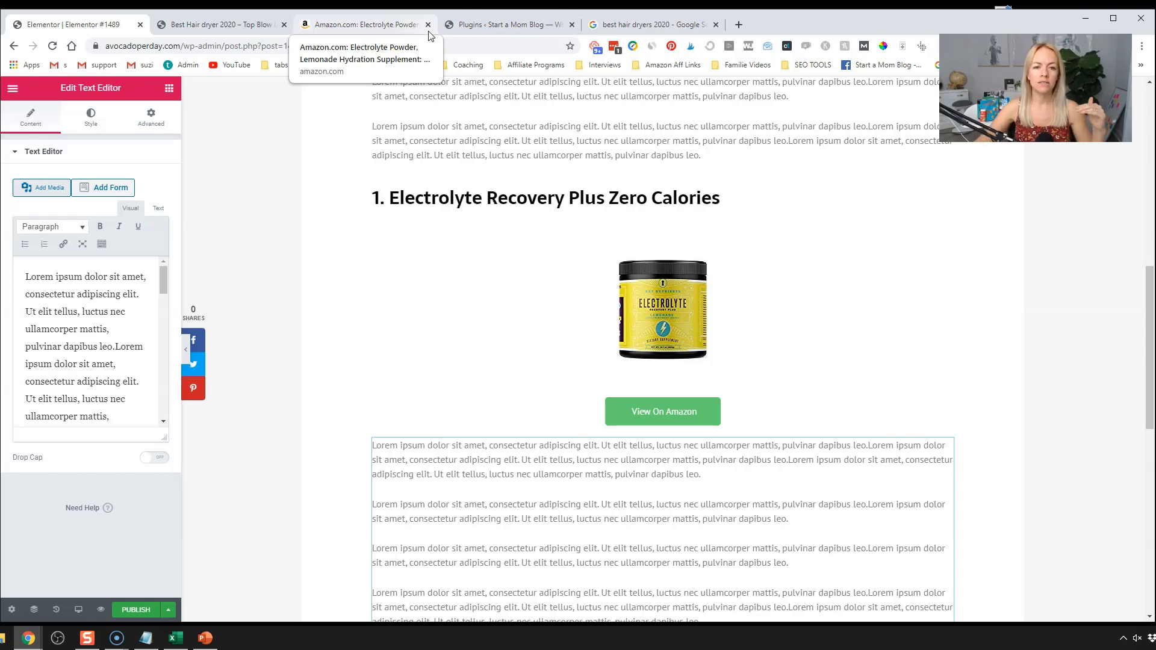
Step: Search Amazon for 'pyure keto hazel' and browse the results
left_click(360, 26)
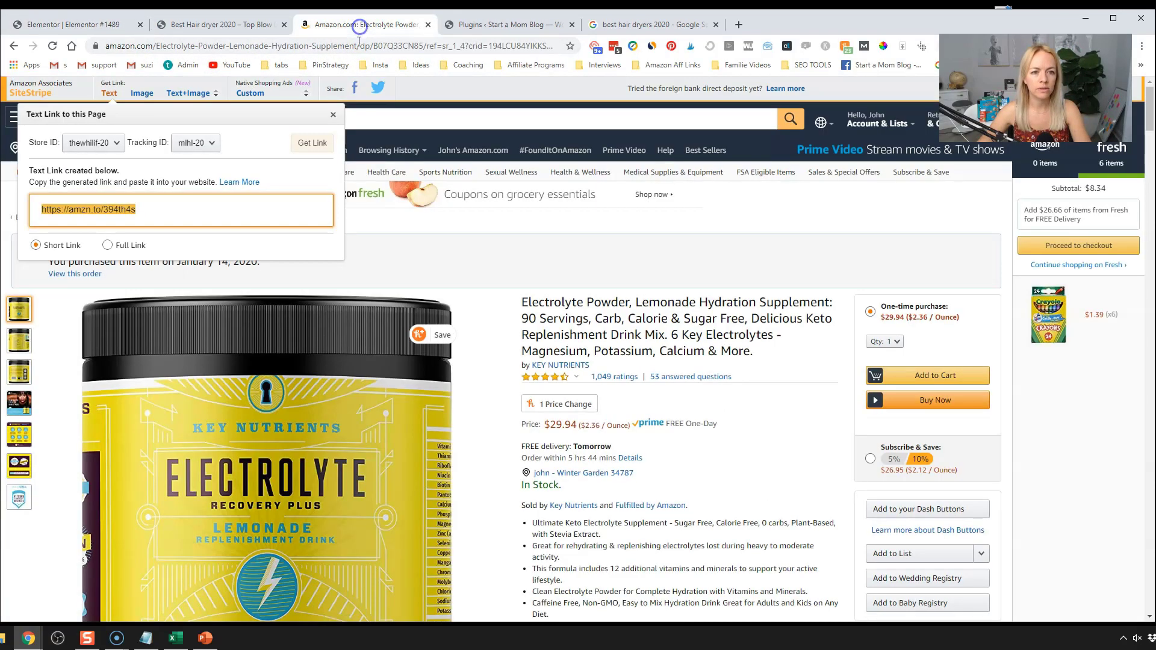
left_click(377, 116)
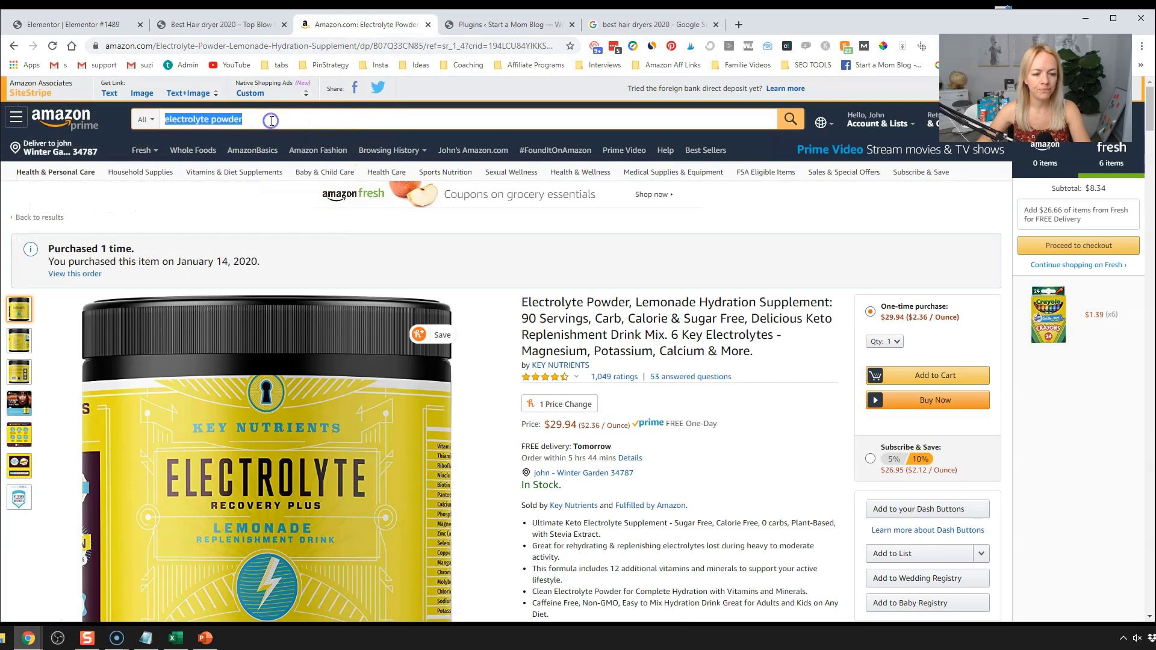
type("pyure keto")
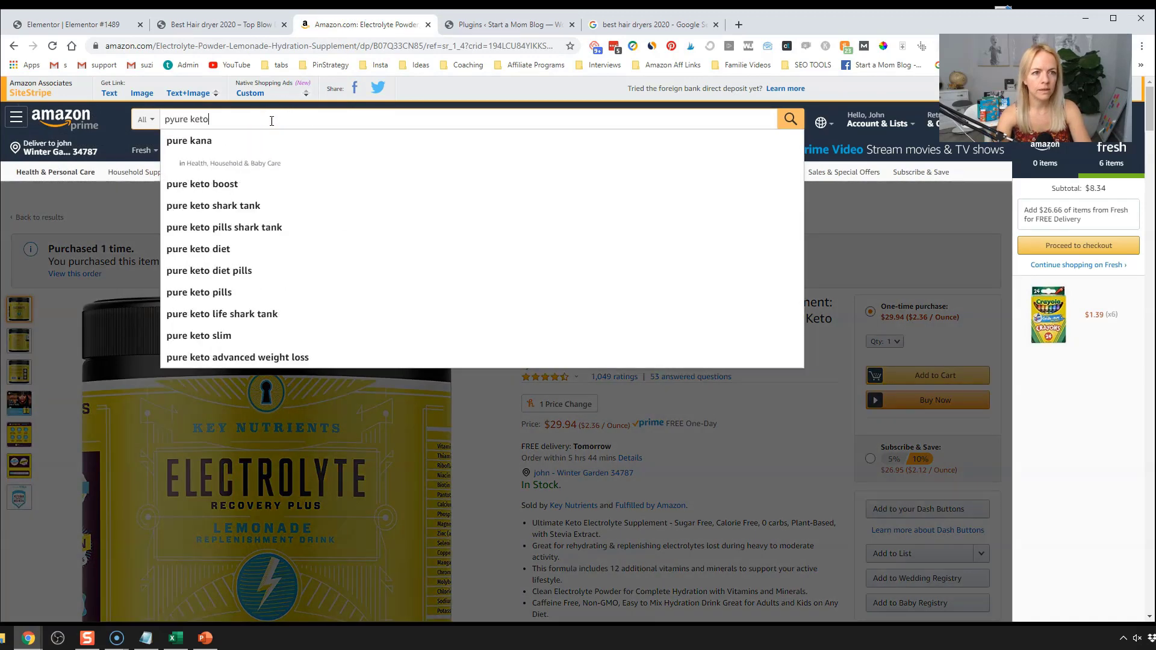
type(" hazelnut")
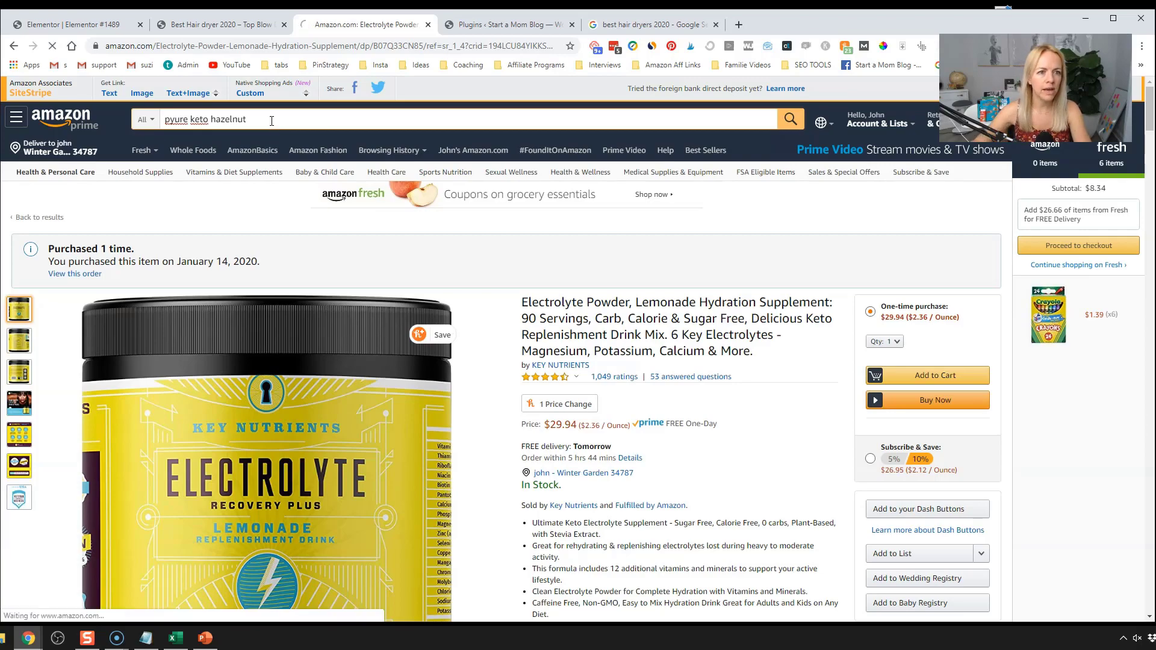
key("Return")
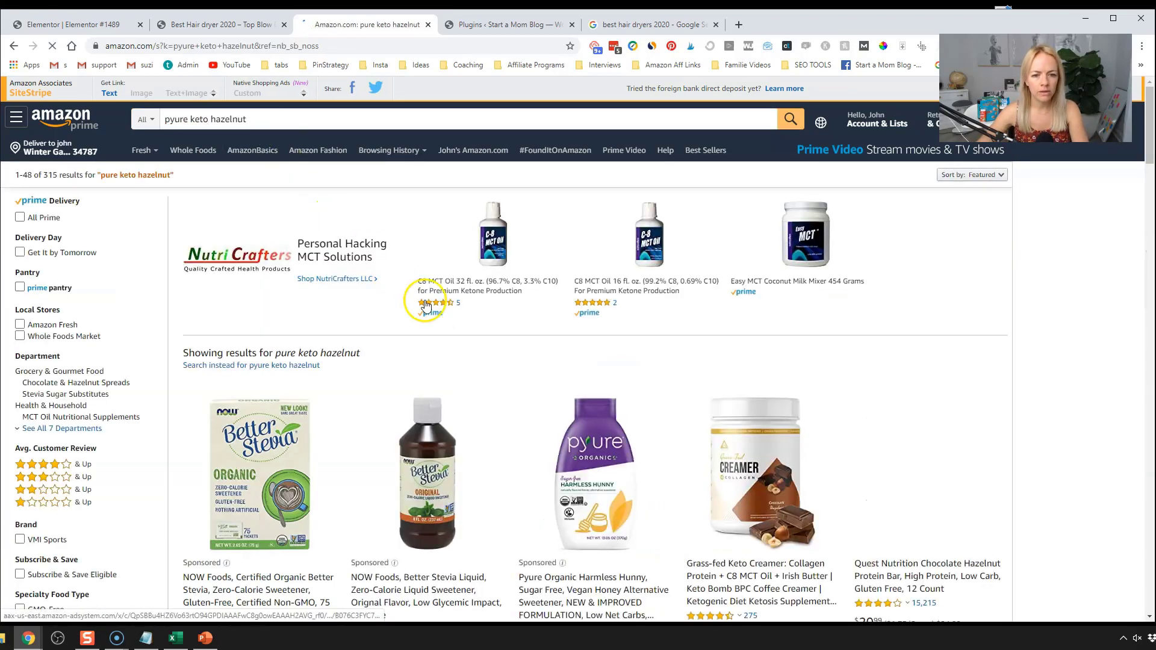
scroll(425, 301, "down", 3)
scroll(425, 301, "down", 4)
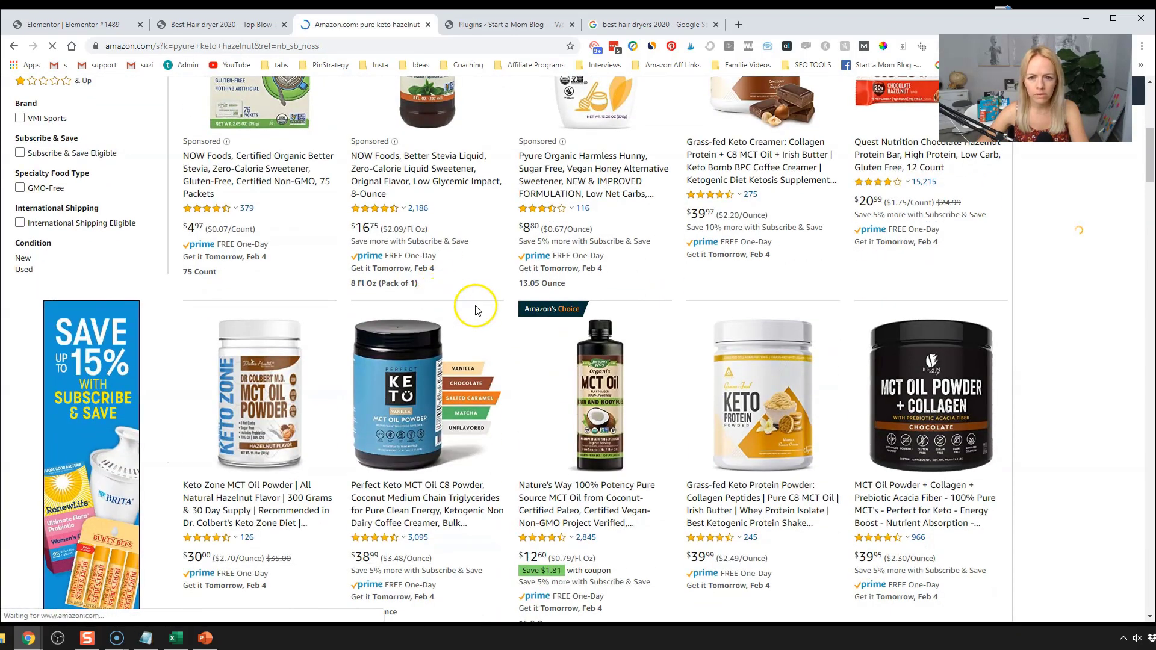
scroll(476, 308, "down", 15)
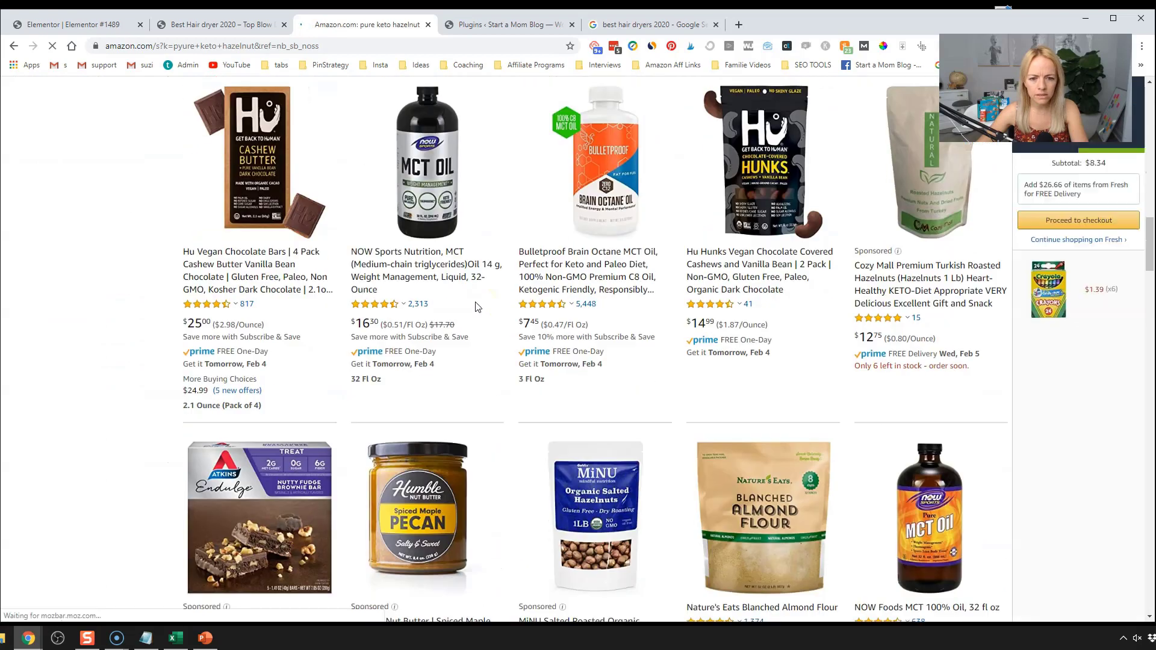
scroll(475, 307, "up", 20)
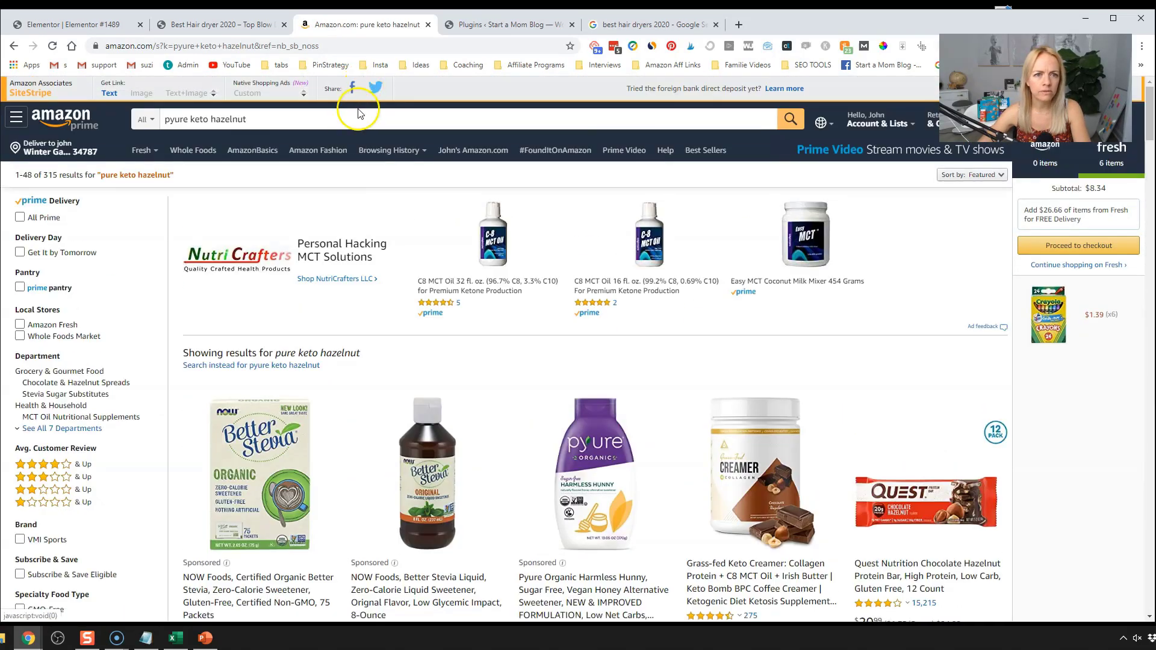
Step: Extend the search with 'spread nutella', open the Pyure Hazelnut Spread page, and select its title
left_click(344, 125)
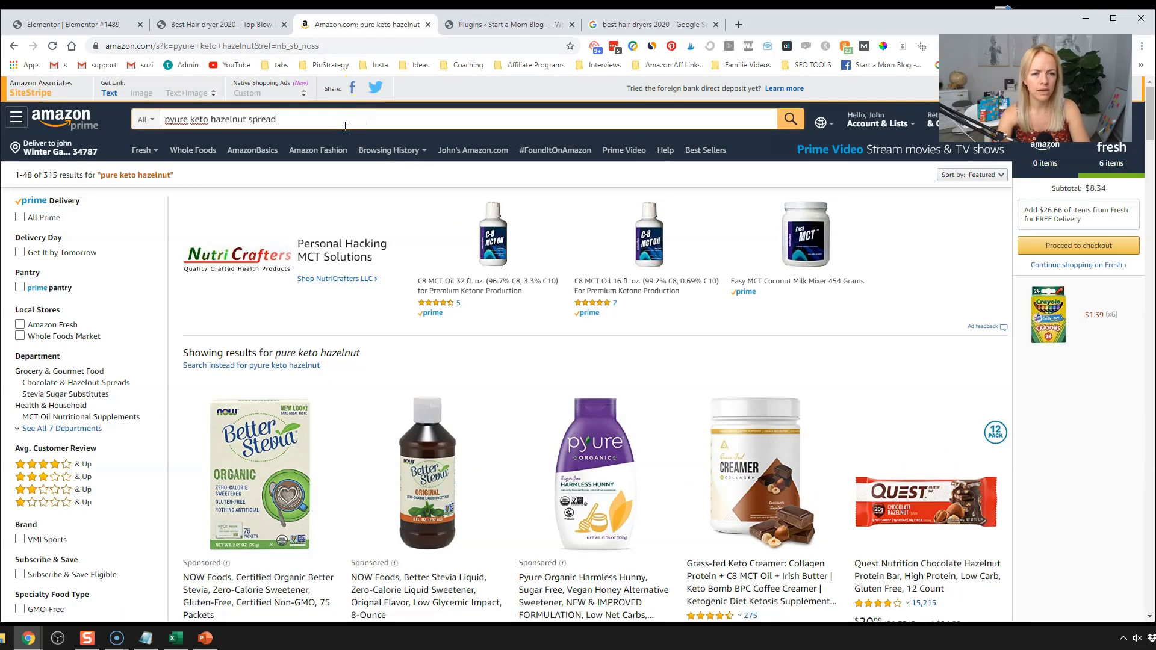
type("spread nutel")
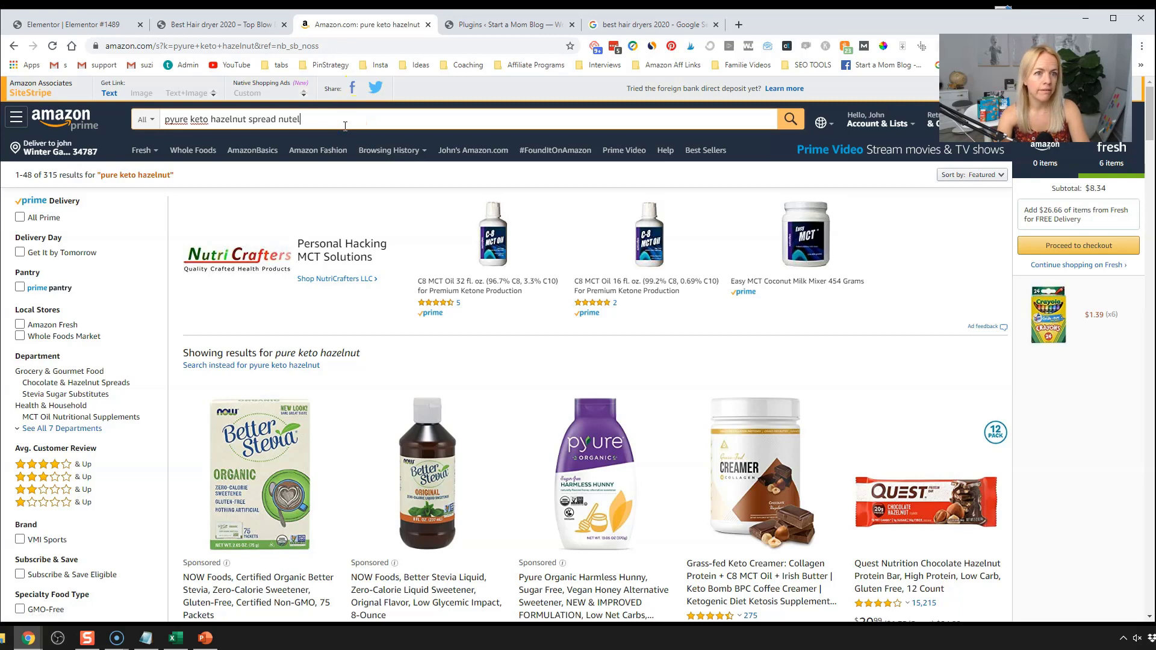
type("la")
key("Return")
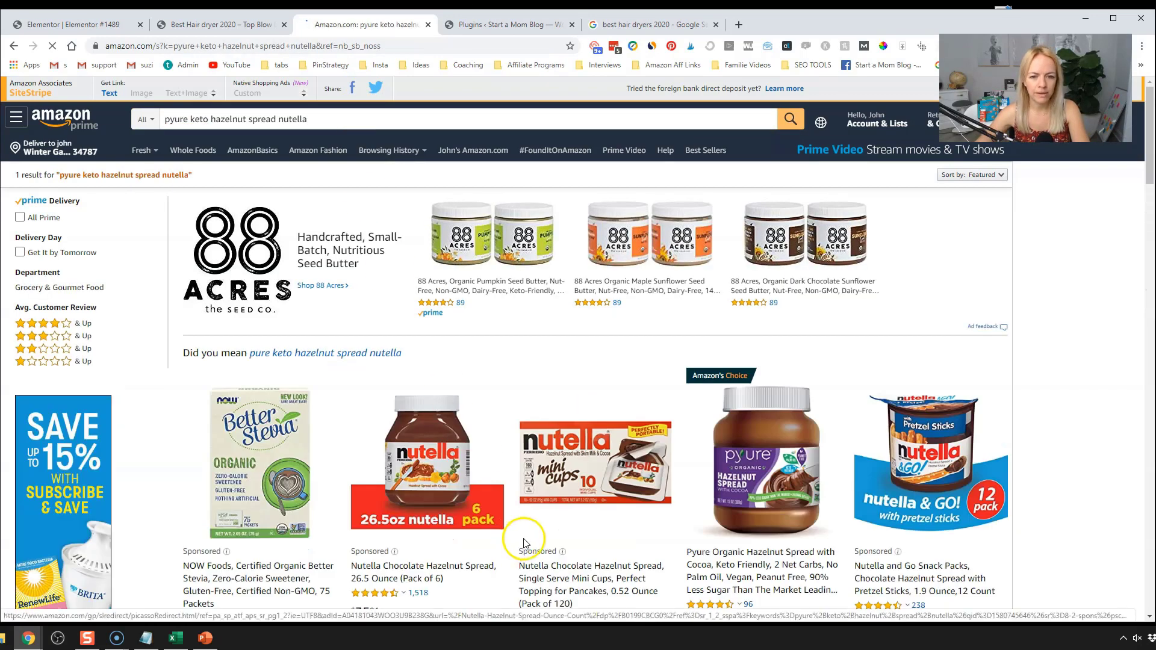
scroll(523, 542, "down", 2)
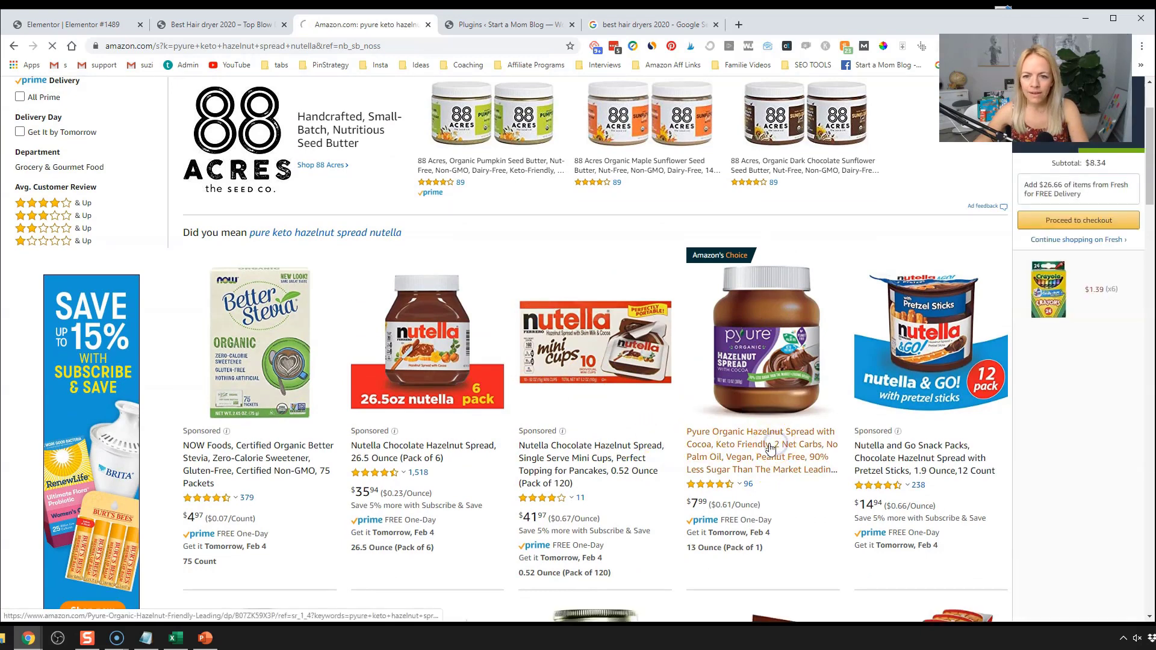
left_click(769, 447)
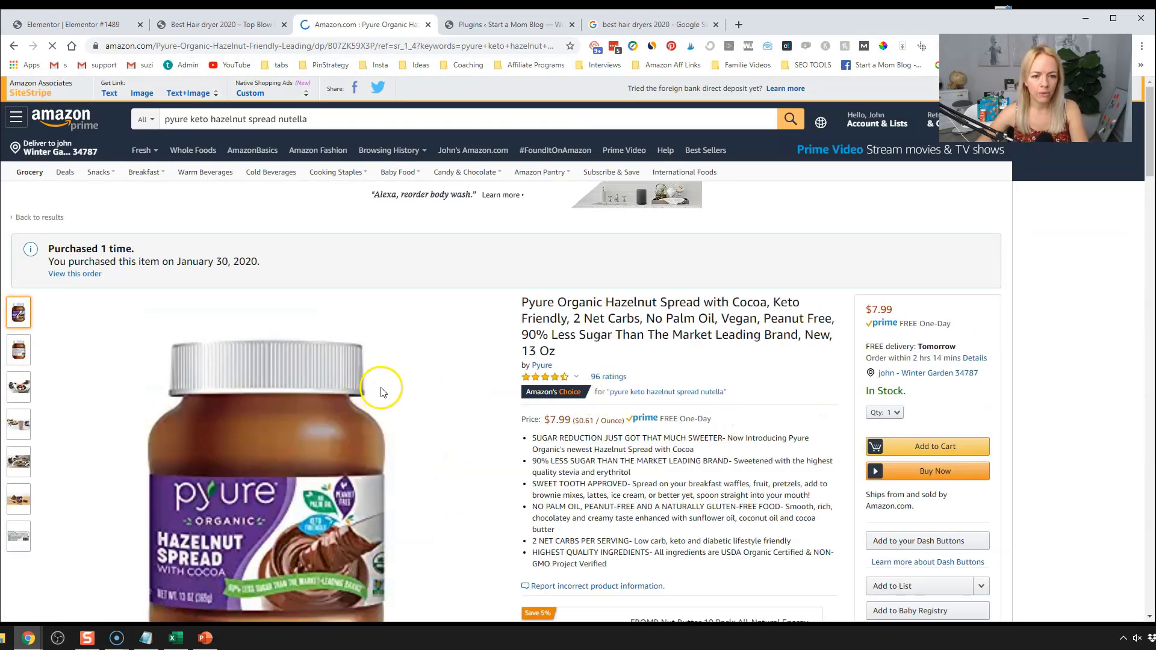
scroll(403, 385, "down", 1)
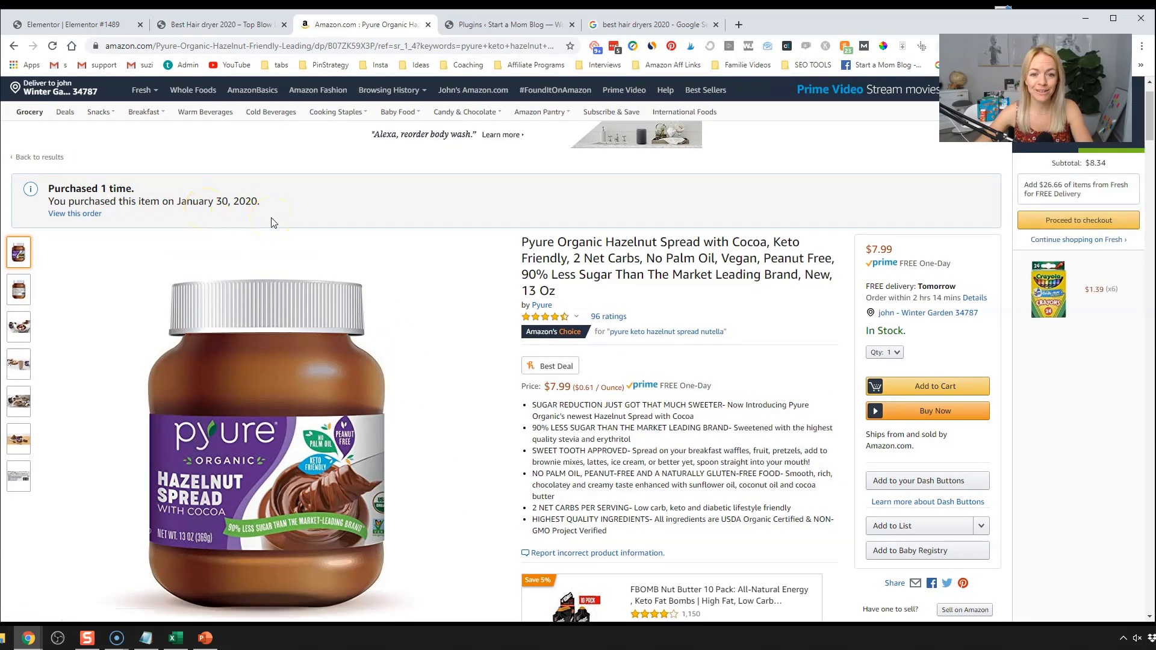
scroll(379, 337, "down", 4)
scroll(452, 279, "up", 4)
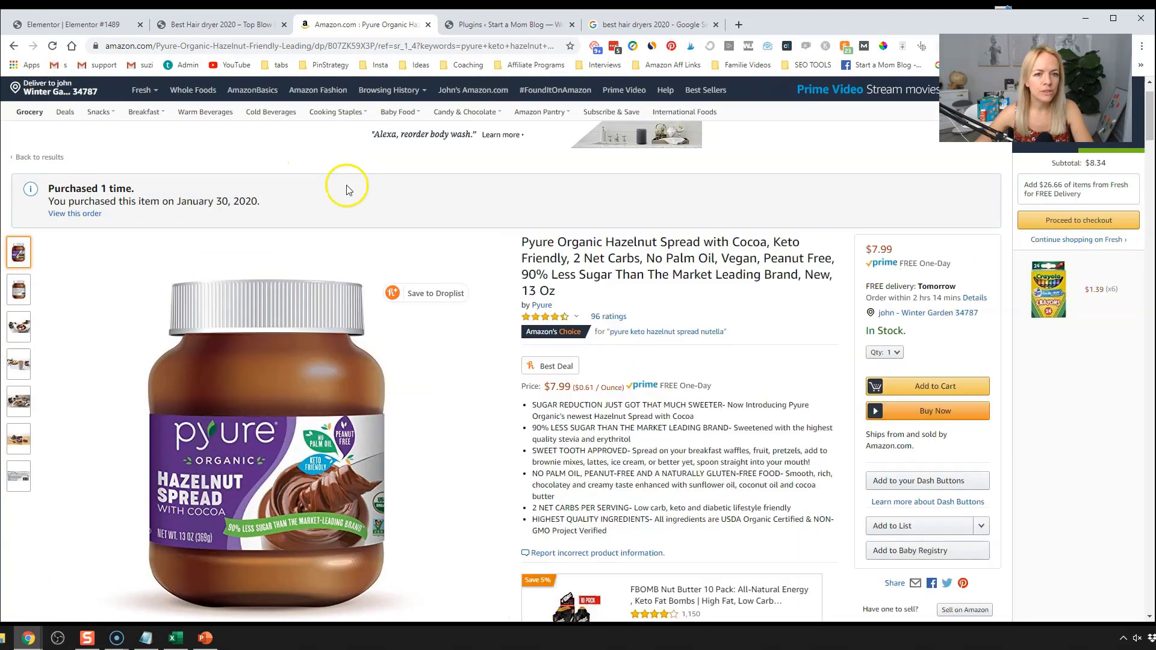
left_click_drag(523, 241, 708, 244)
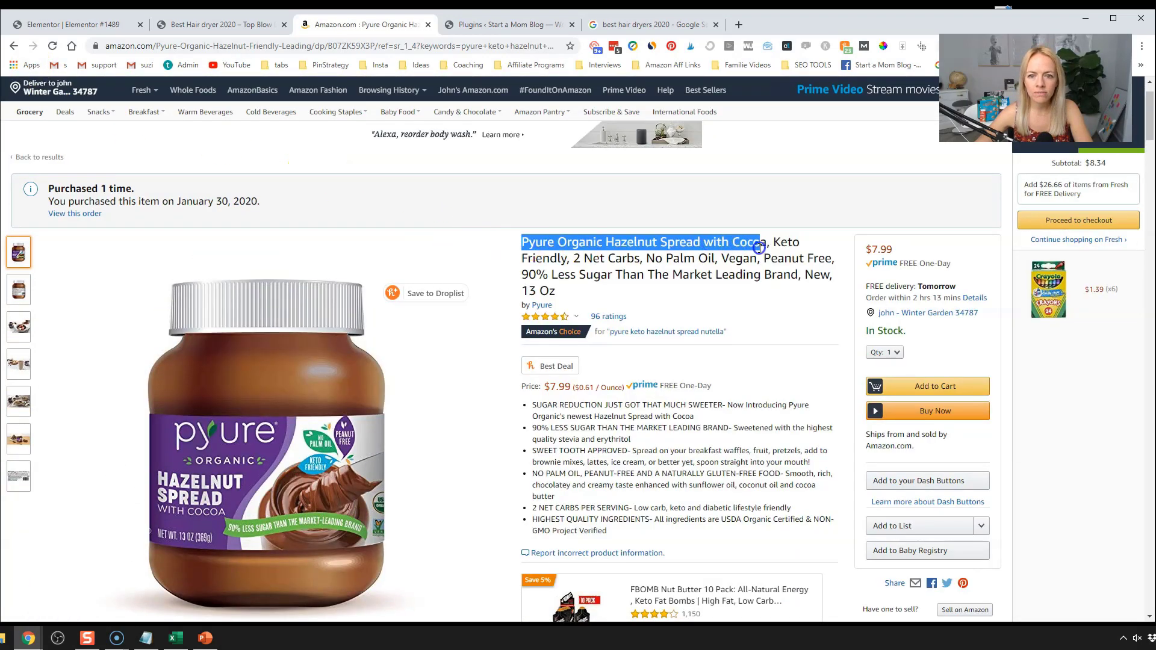
Step: Change the second product heading to '2. Pyure Organic Hazelnut Spread with Cocoa'
left_click(120, 23)
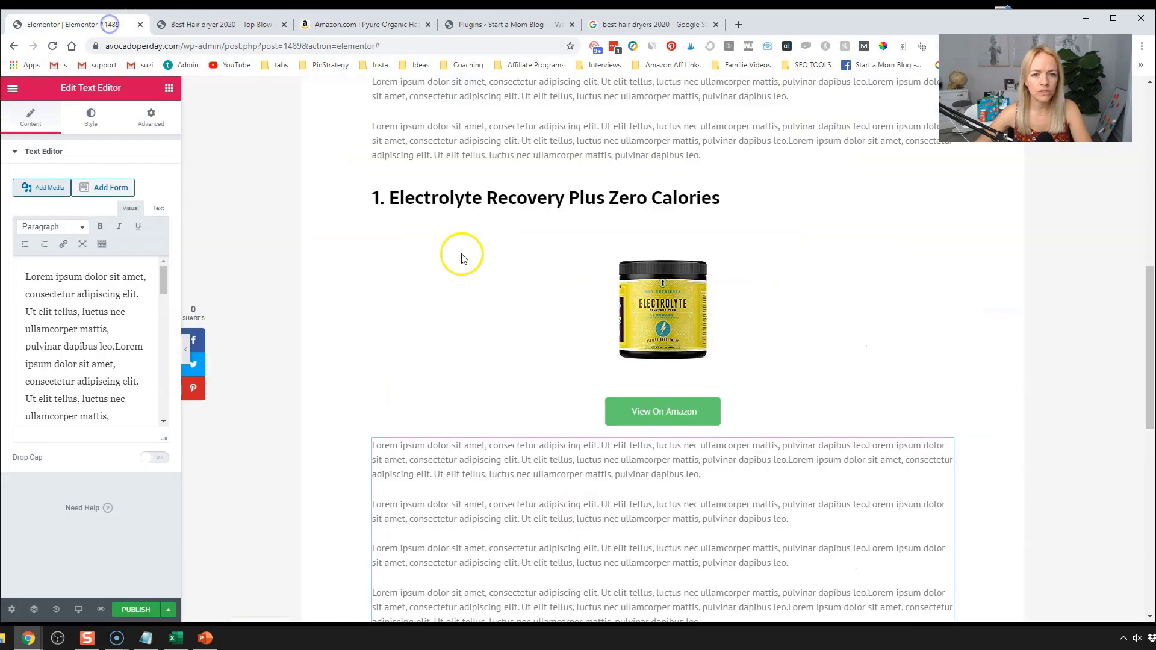
scroll(482, 203, "up", 5)
scroll(486, 204, "down", 2)
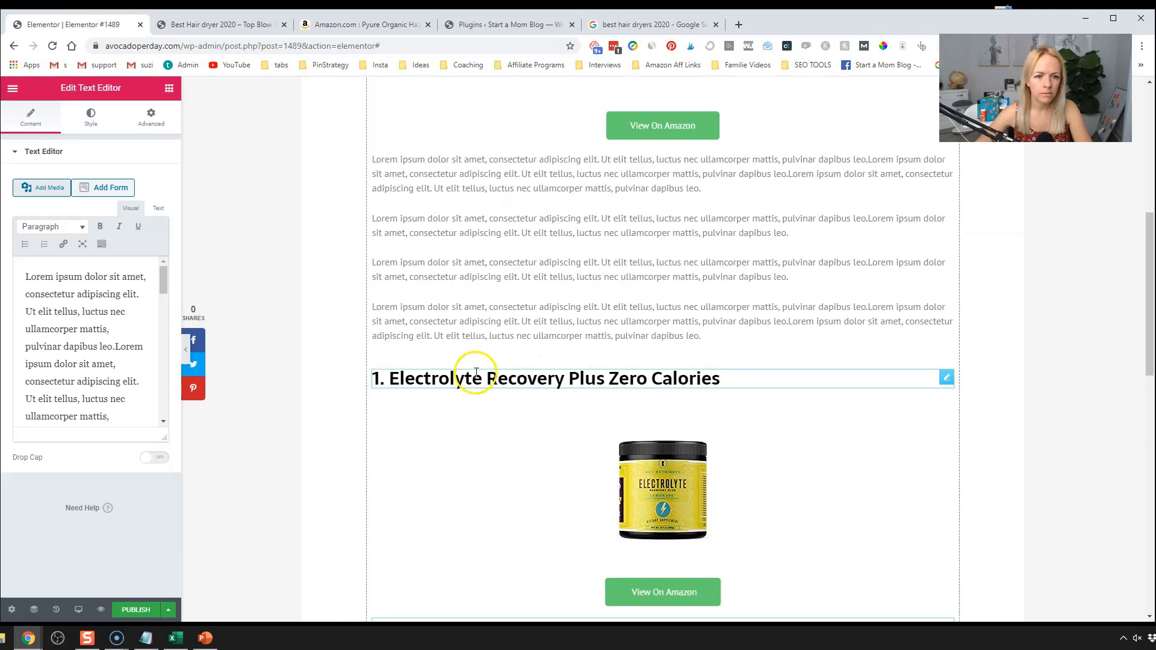
left_click(473, 379)
left_click_drag(62, 208, 29, 194)
type("Pyure Organic Hazelnut Spread with Cocoa")
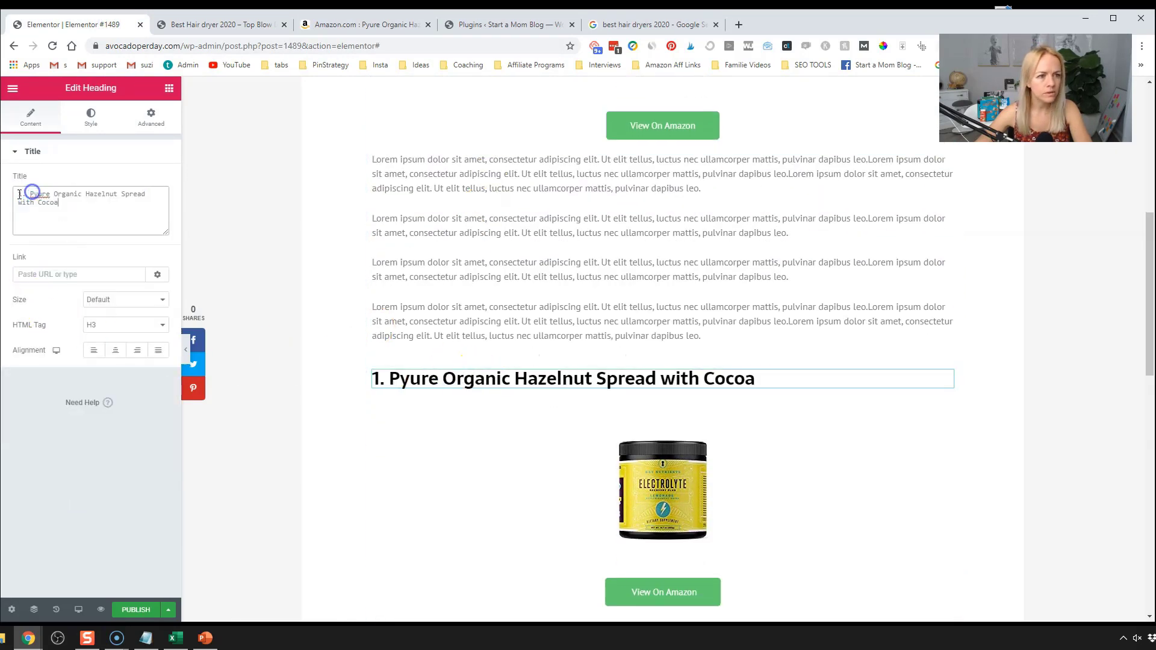
type("2")
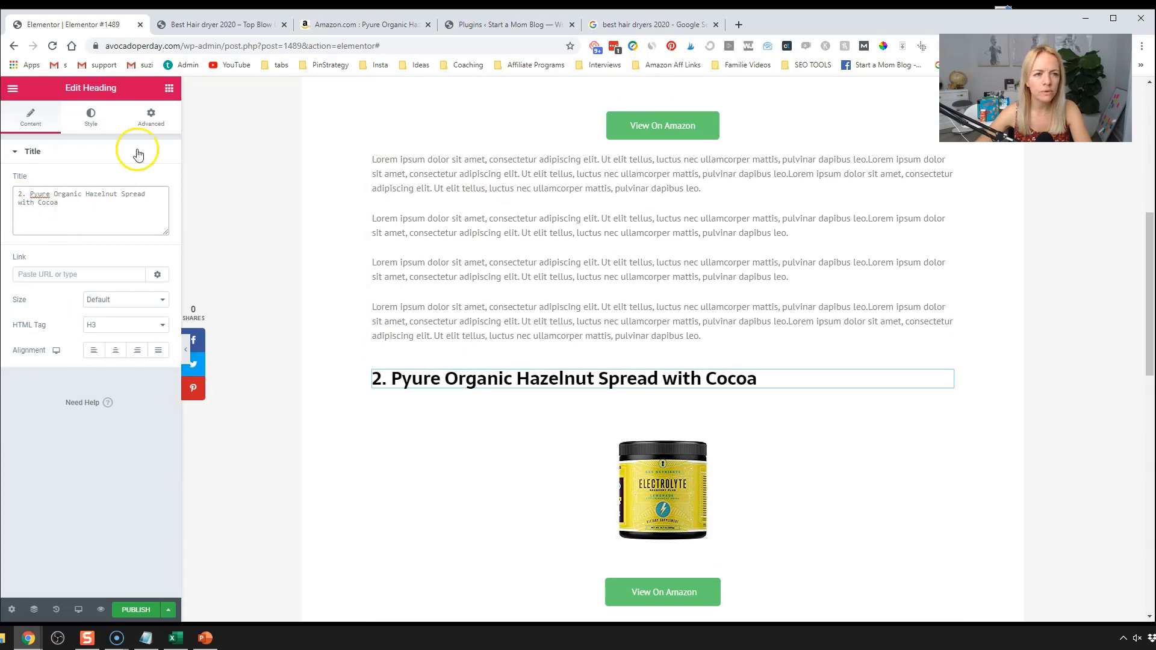
left_click(349, 24)
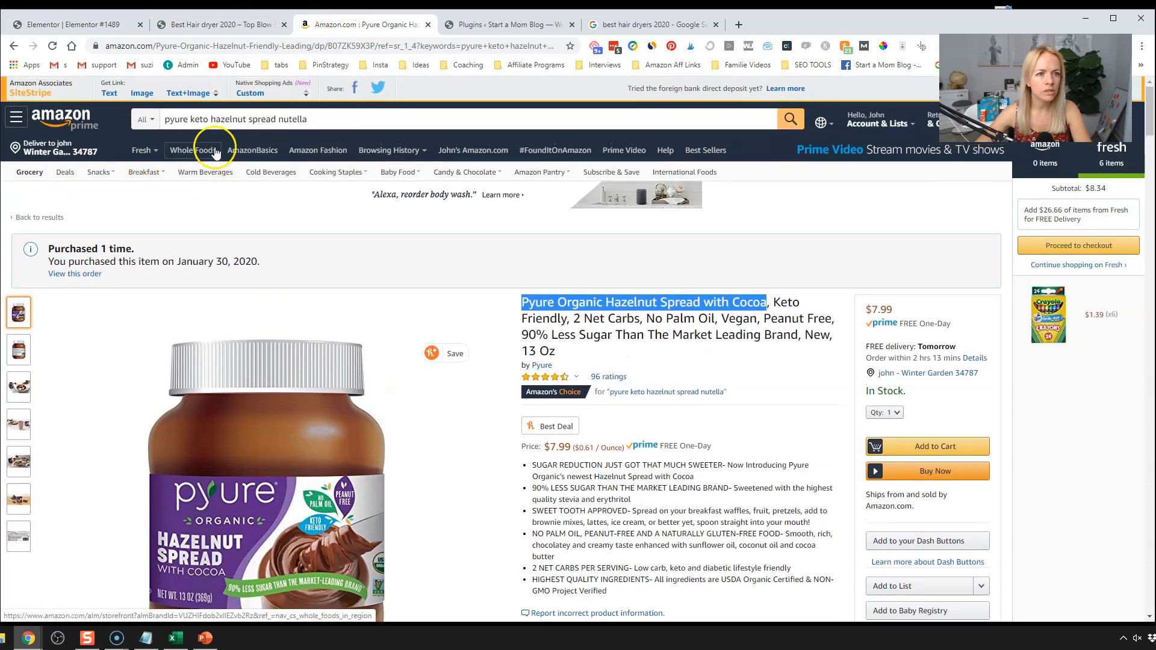
Step: Replace the second section's Electrolyte image with the large Pyure hazelnut spread SiteStripe image code
left_click(142, 92)
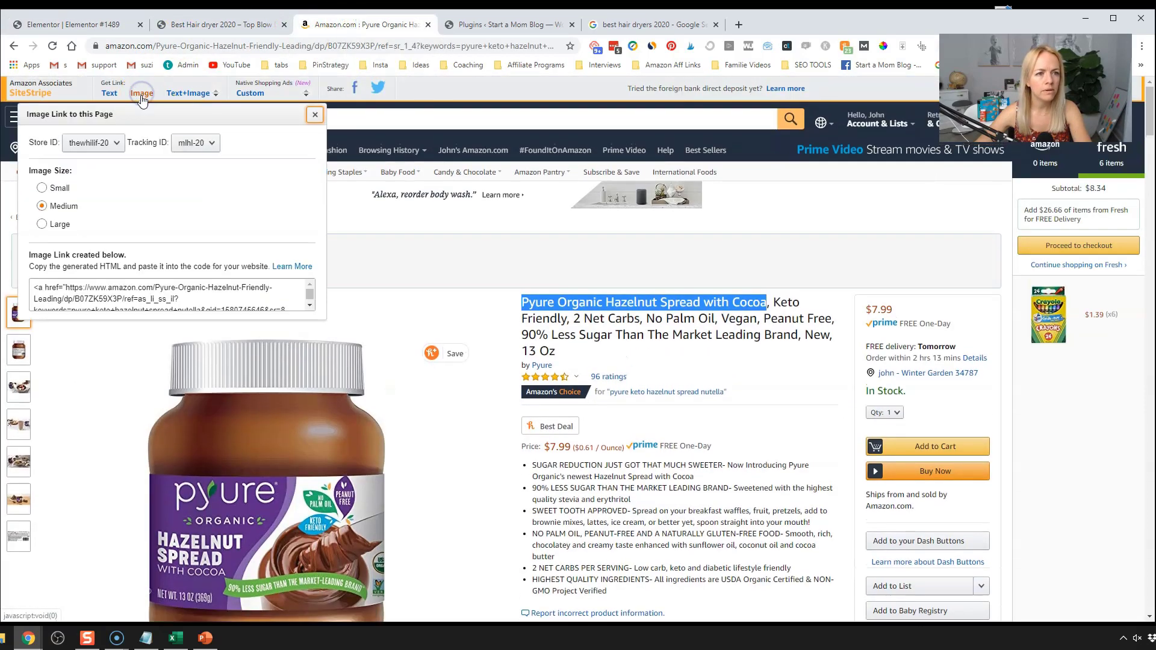
left_click(60, 230)
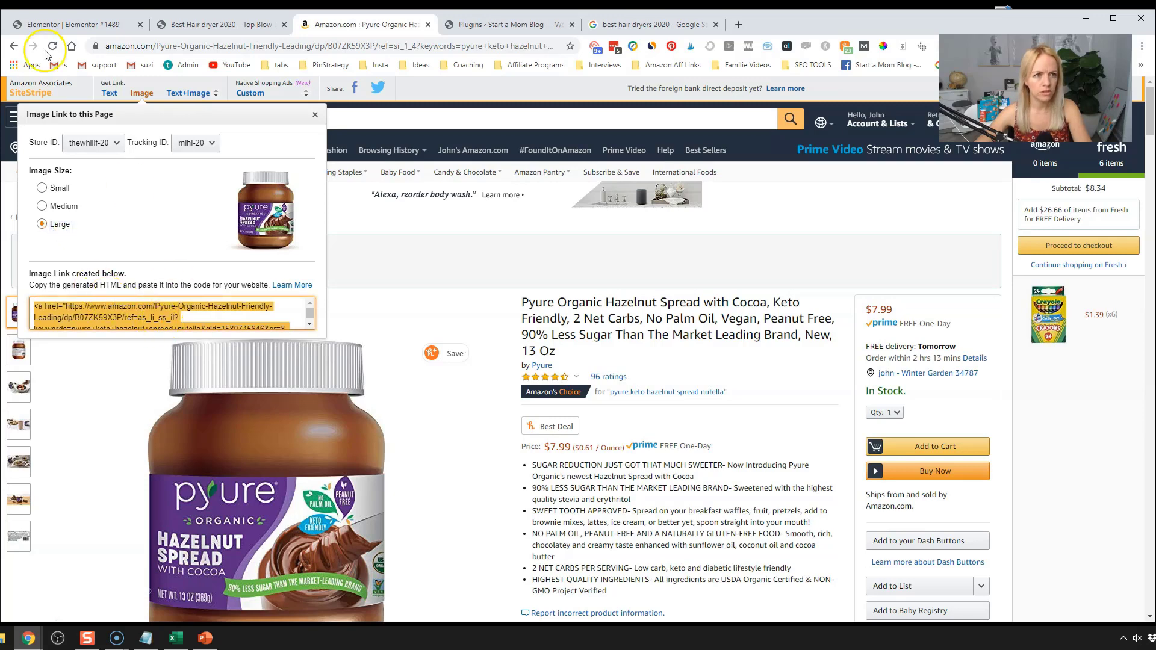
left_click(68, 24)
left_click(722, 445)
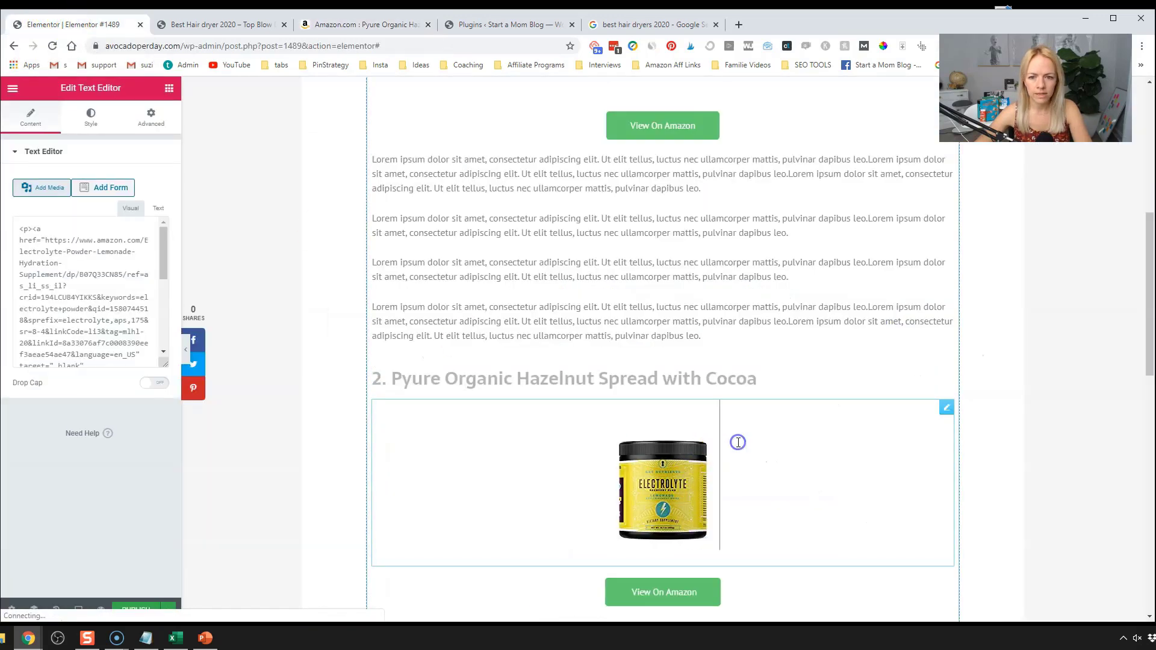
left_click(160, 208)
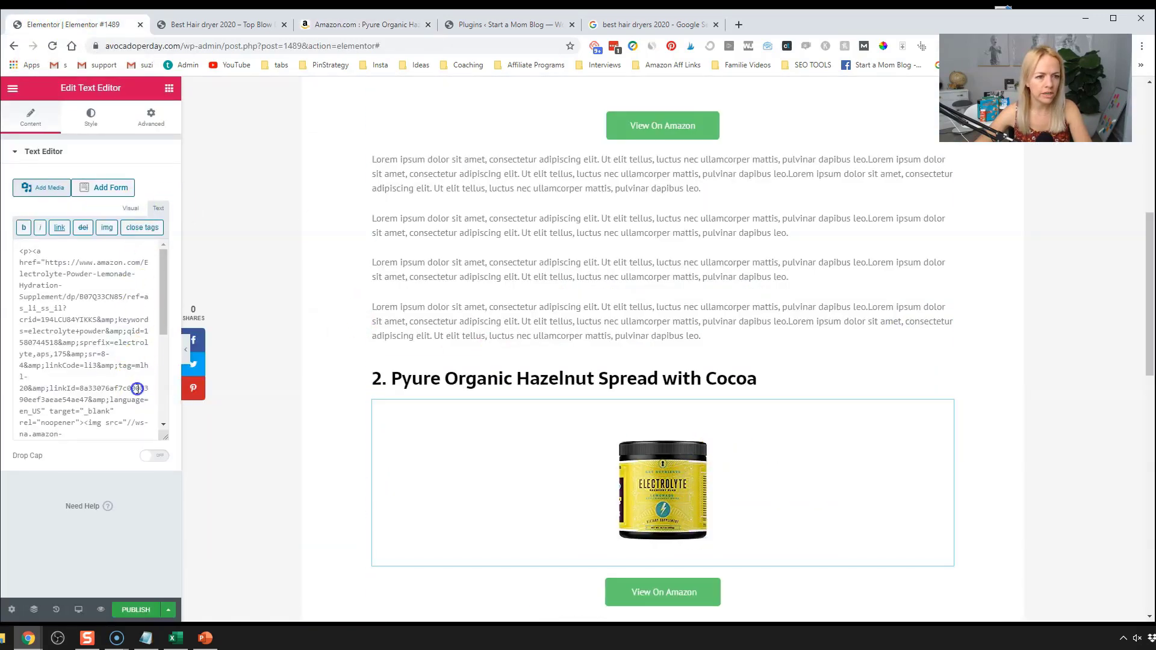
key("ctrl+a")
key("ctrl+v")
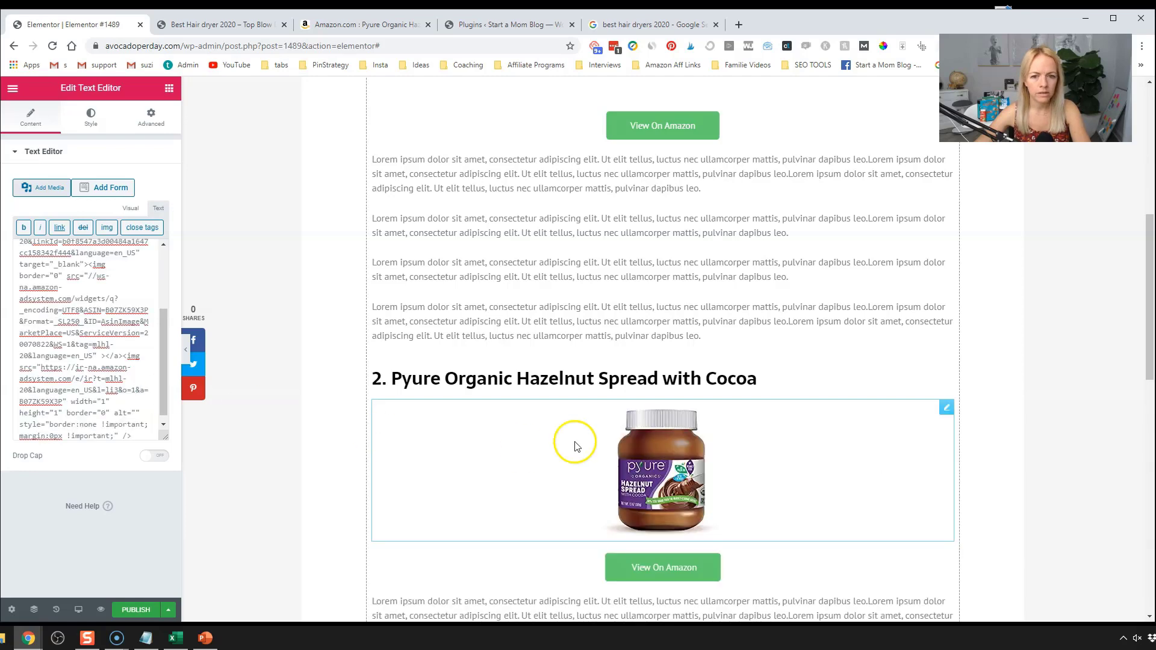
scroll(578, 433, "down", 3)
scroll(593, 416, "down", 1)
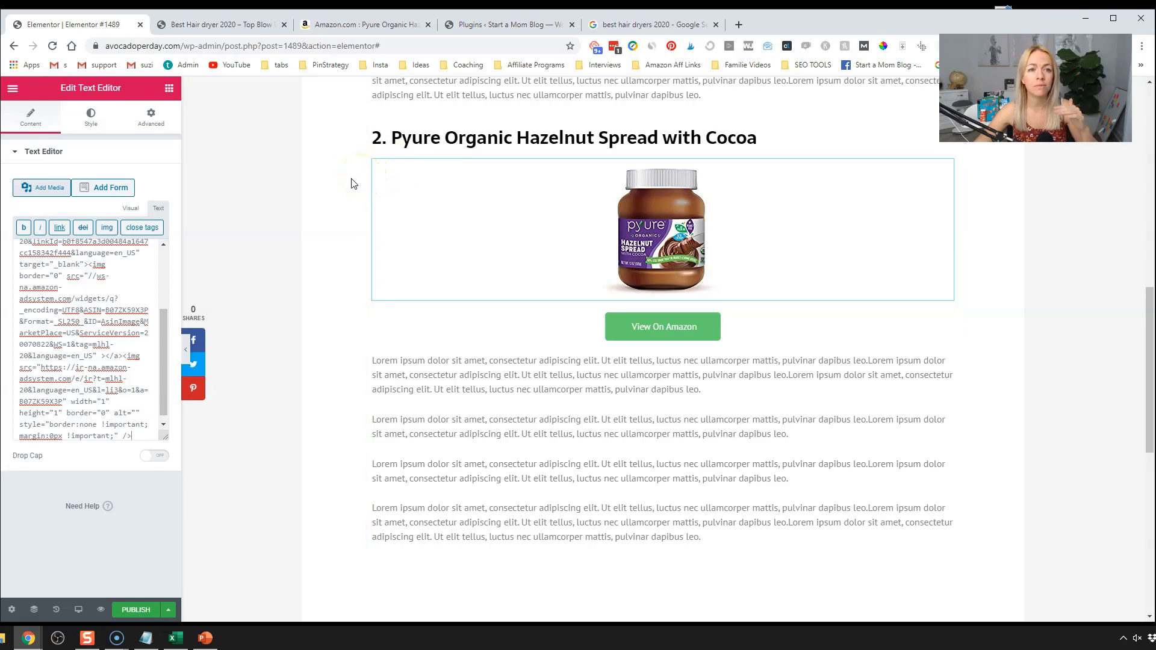
Step: Point the second View On Amazon button at the Pyure product's short affiliate link
left_click(379, 21)
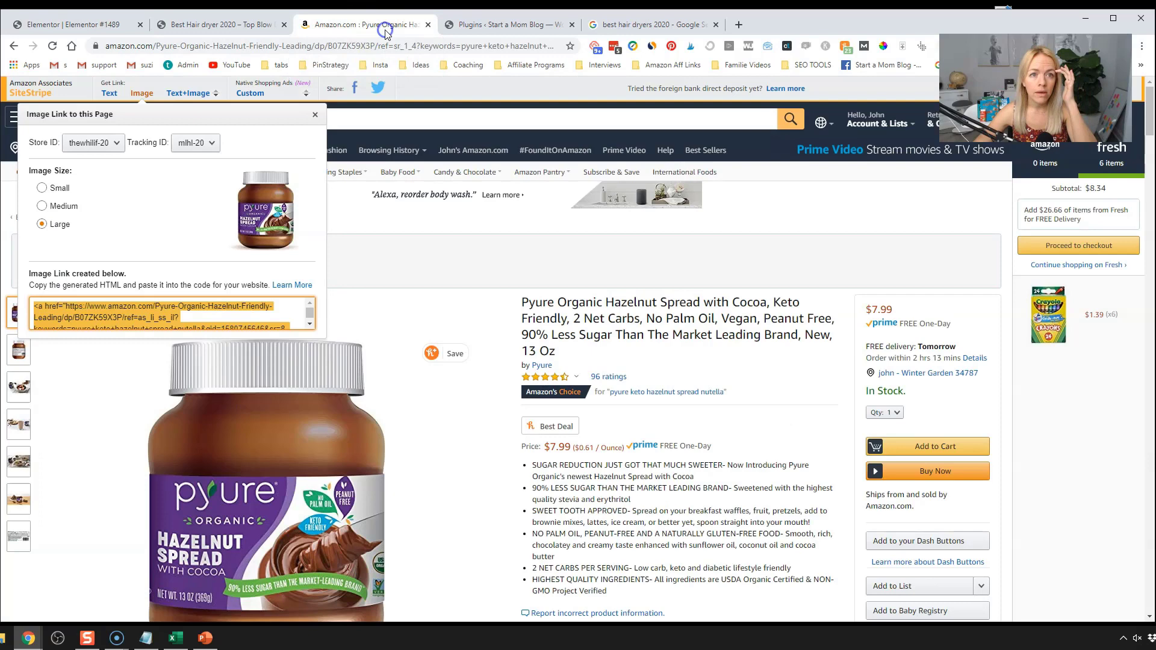
left_click(109, 96)
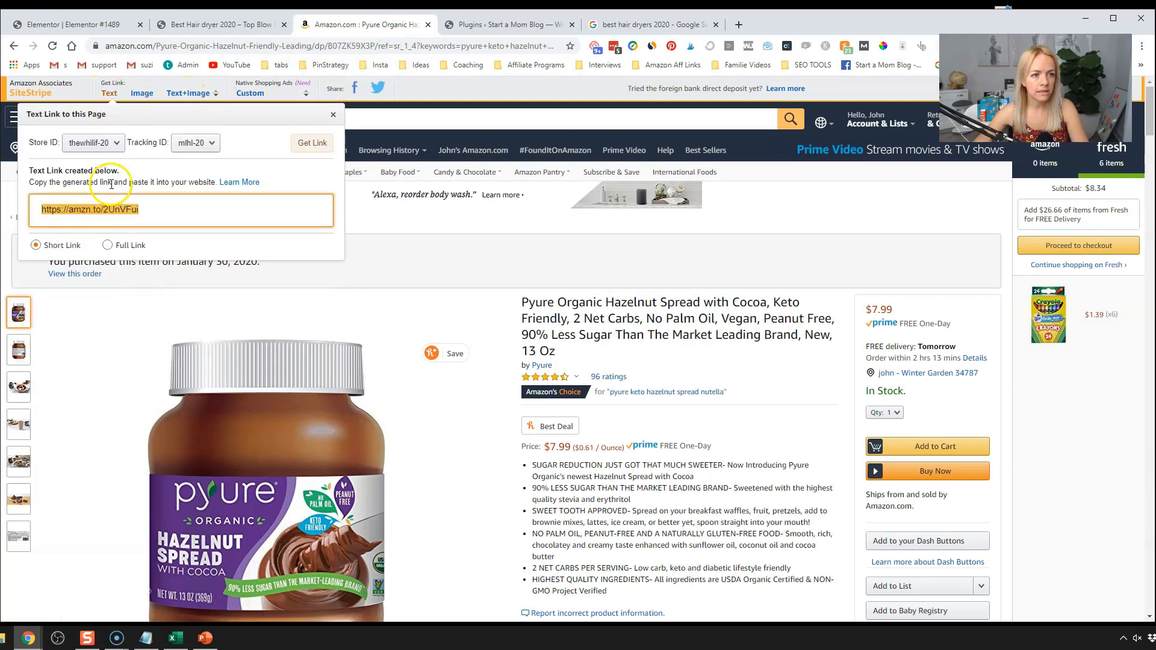
left_click(57, 24)
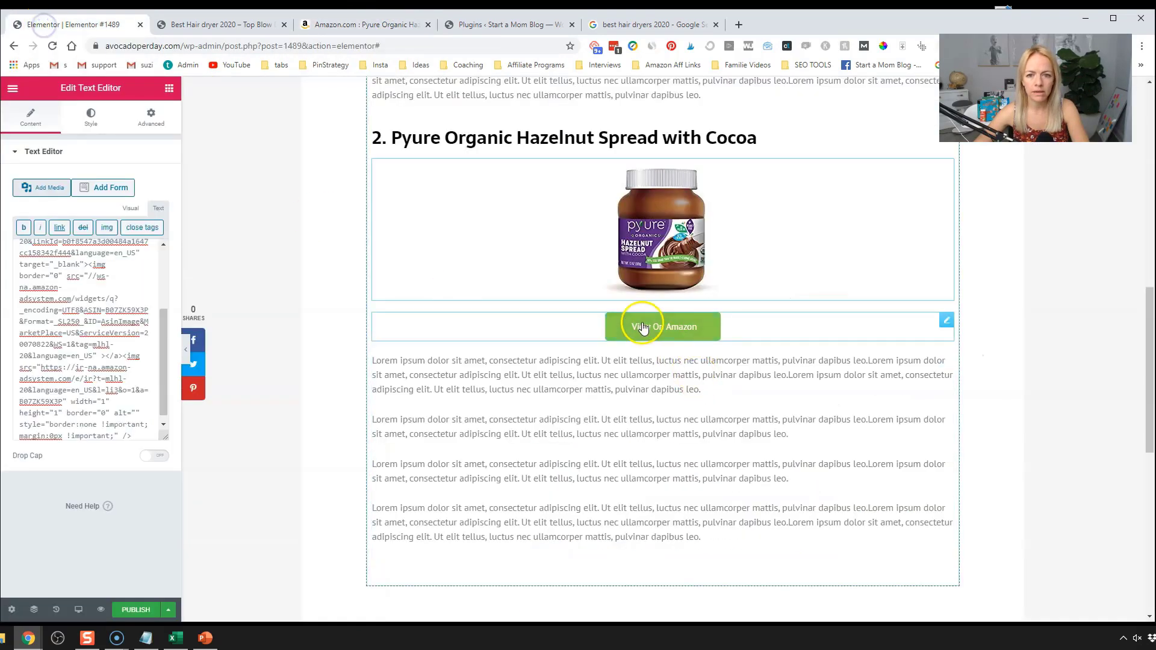
left_click(947, 319)
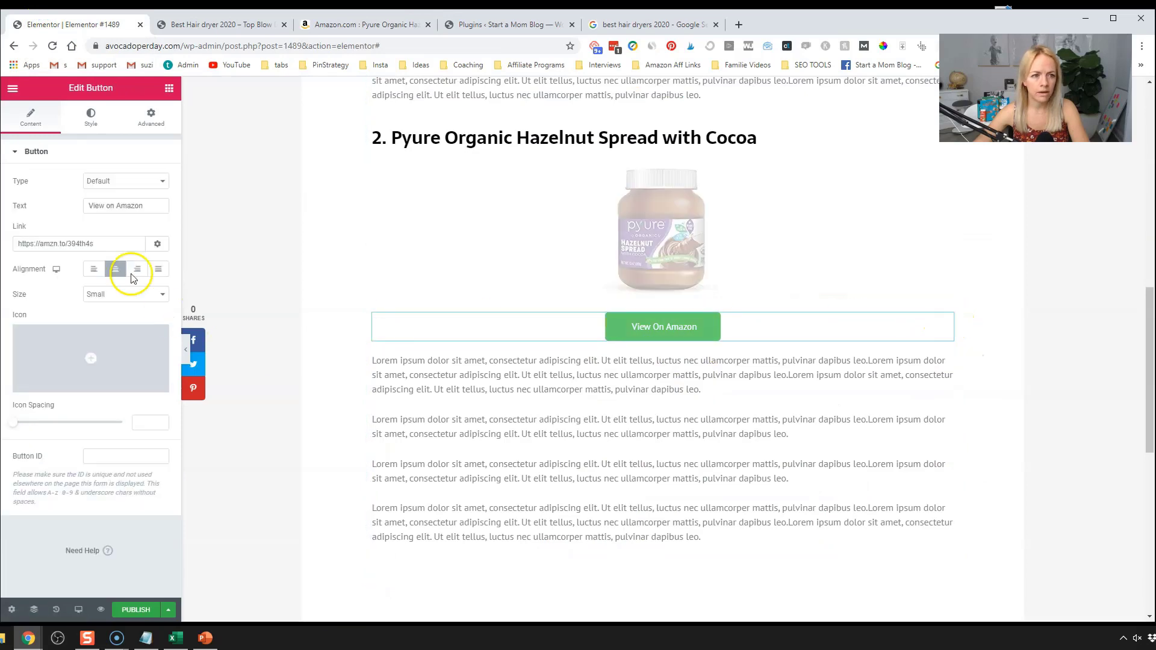
left_click(97, 247)
type("https://amzn.to/2UnVFui")
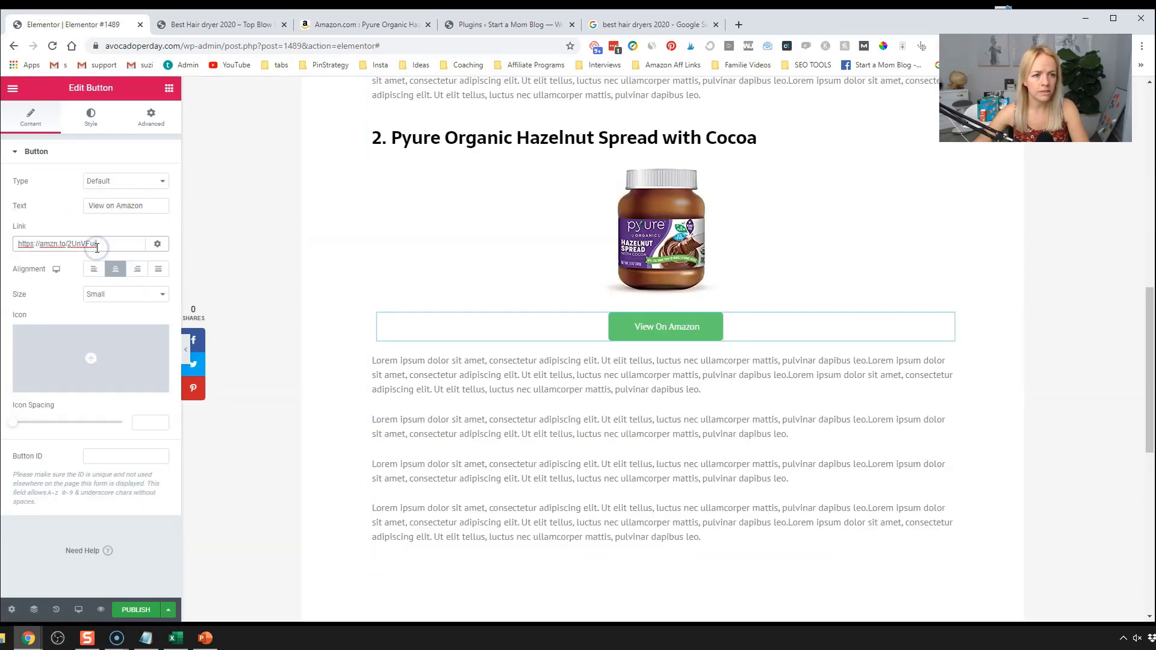
Step: Select the paragraph text under the second button and review the second product section
scroll(482, 421, "up", 15)
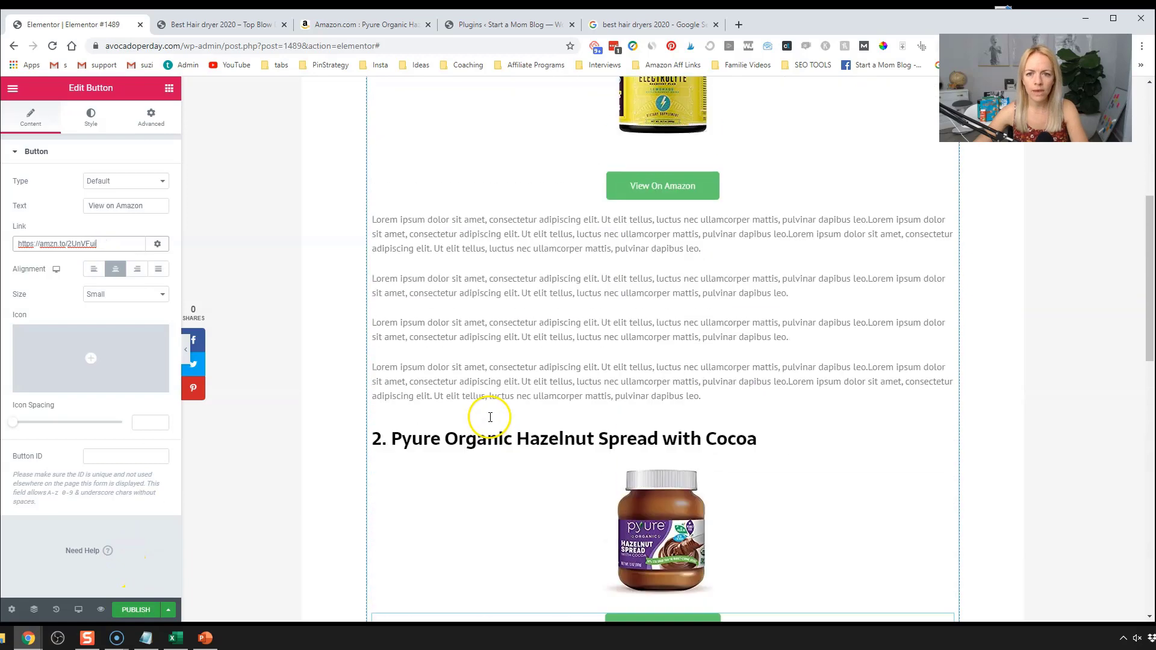
scroll(831, 422, "down", 6)
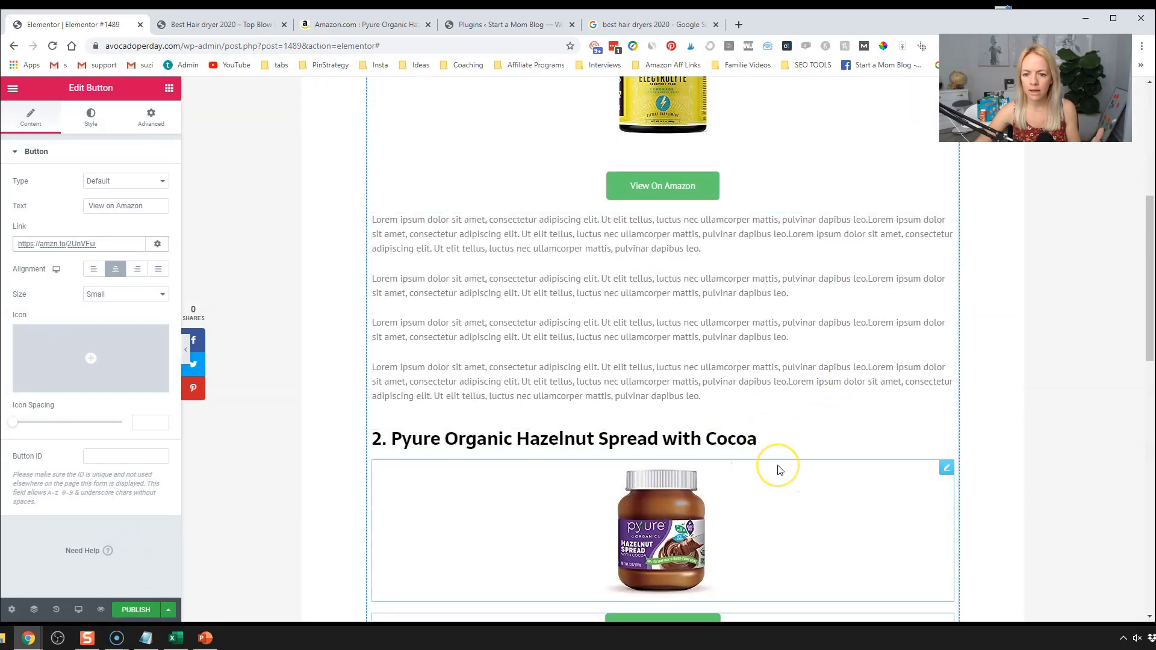
scroll(779, 469, "down", 3)
left_click(645, 516)
scroll(647, 530, "down", 3)
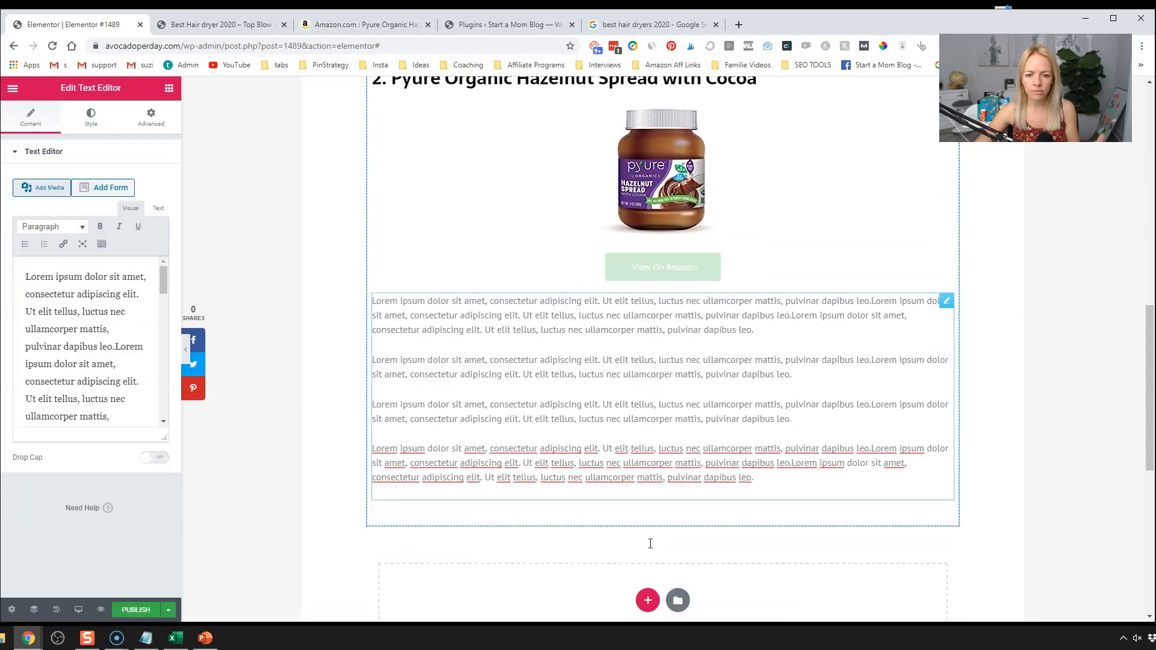
scroll(650, 543, "up", 10)
scroll(667, 320, "down", 5)
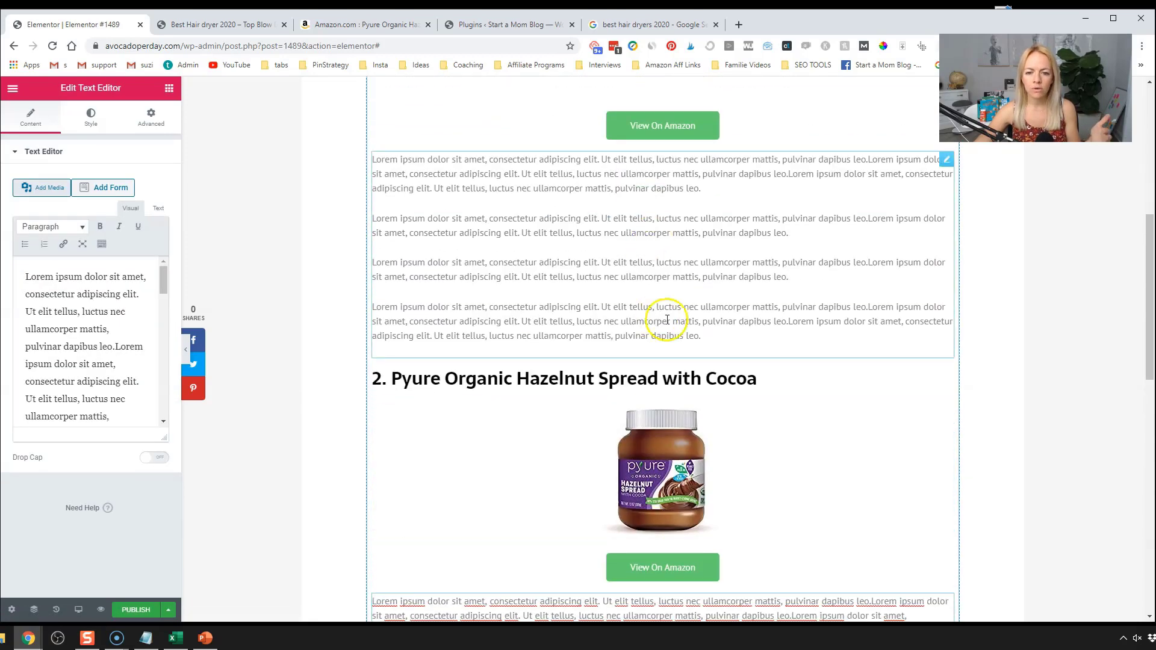
scroll(668, 320, "down", 2)
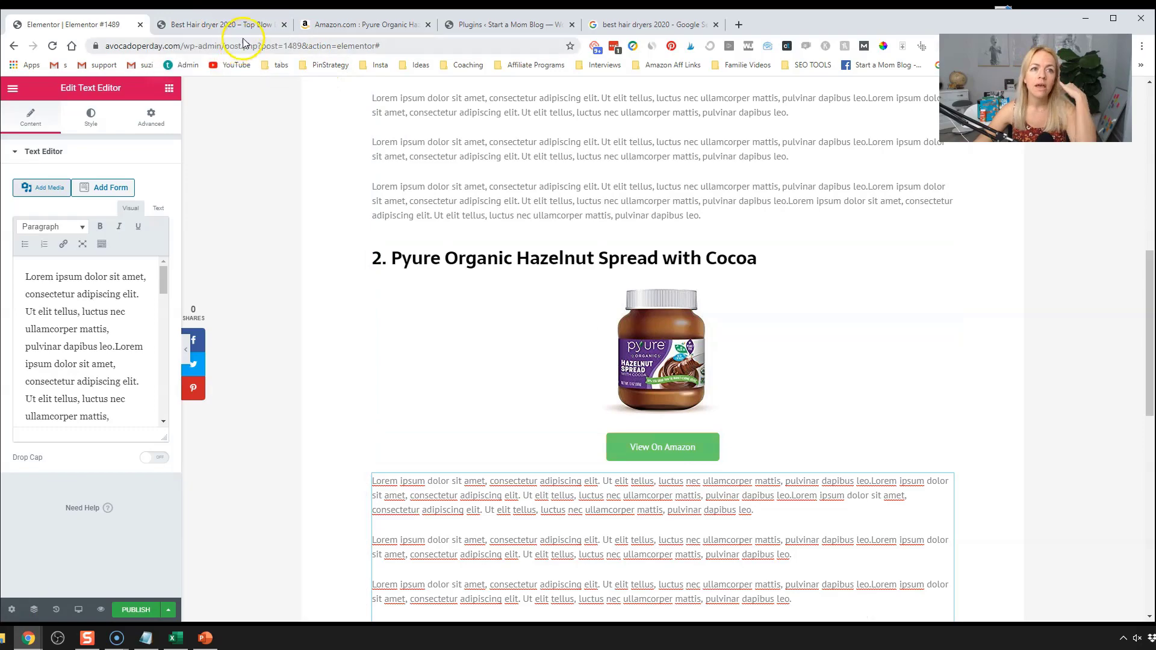
left_click(257, 25)
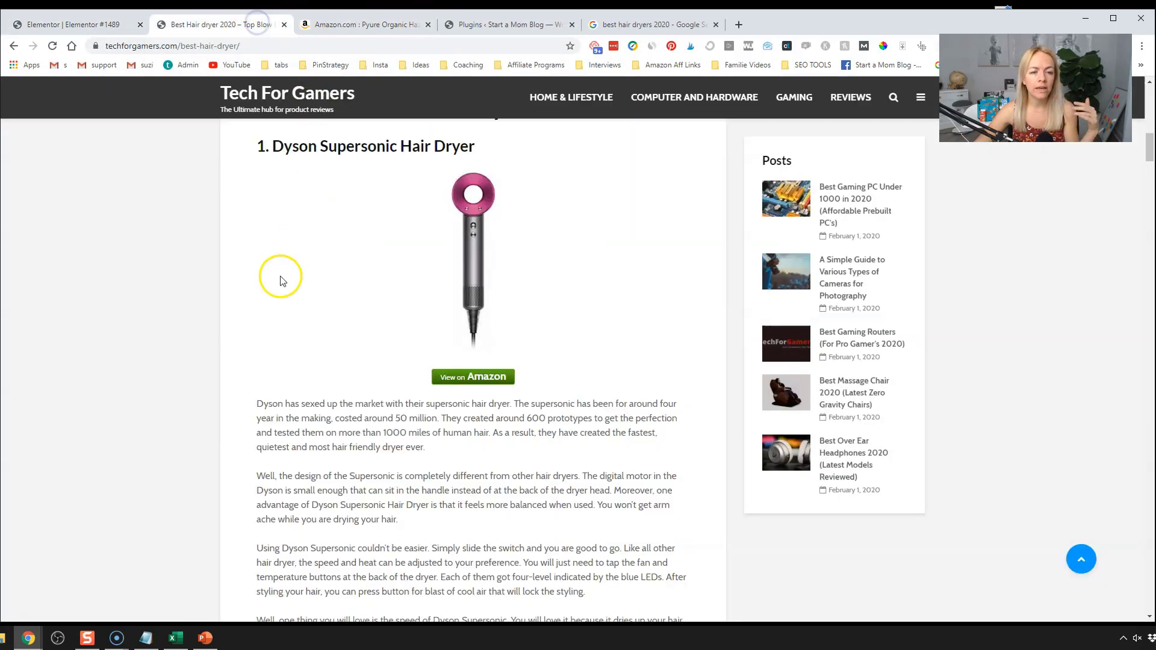
scroll(282, 276, "down", 20)
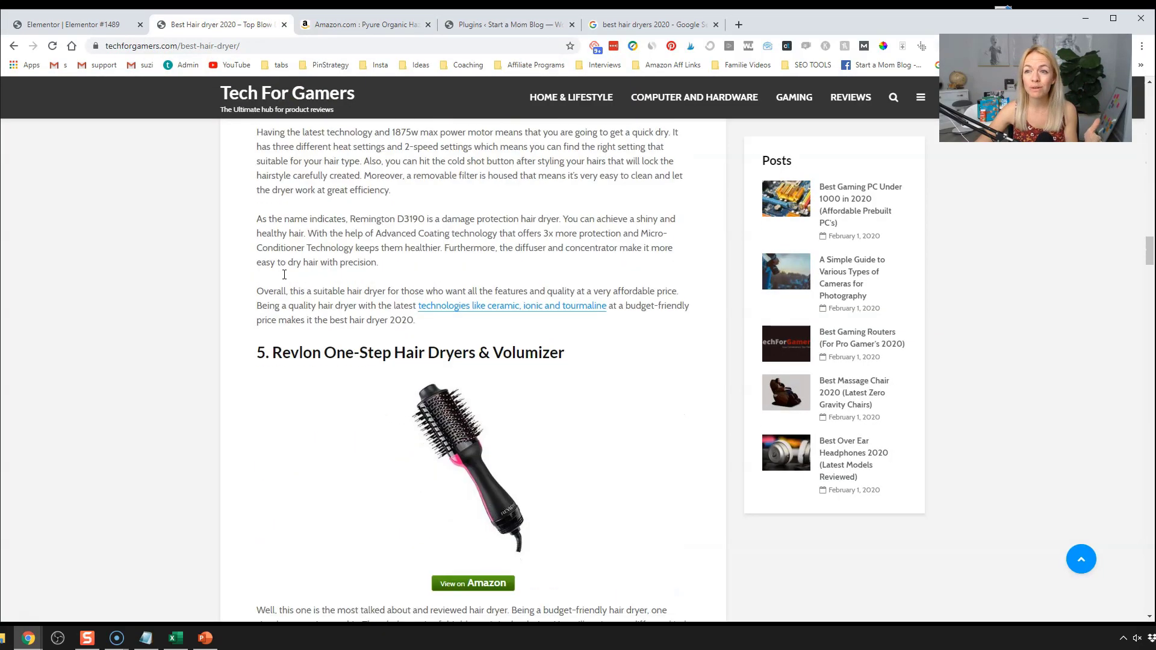
scroll(284, 275, "down", 20)
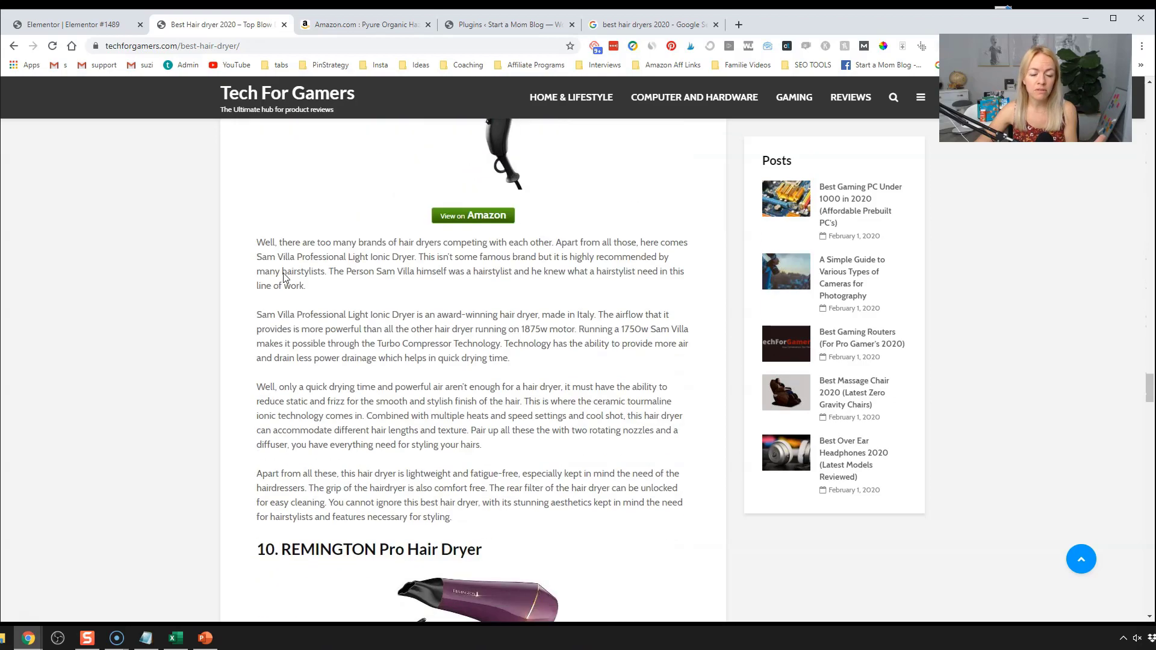
scroll(284, 276, "down", 20)
scroll(284, 275, "up", 6)
left_click(284, 274)
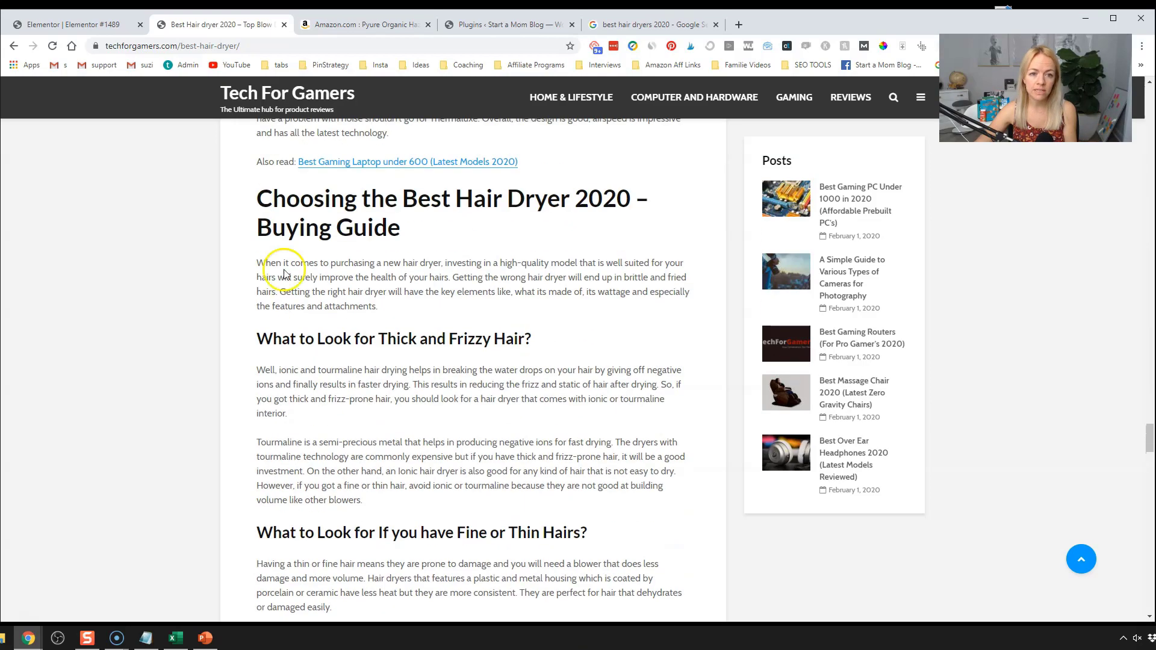
scroll(319, 271, "down", 4)
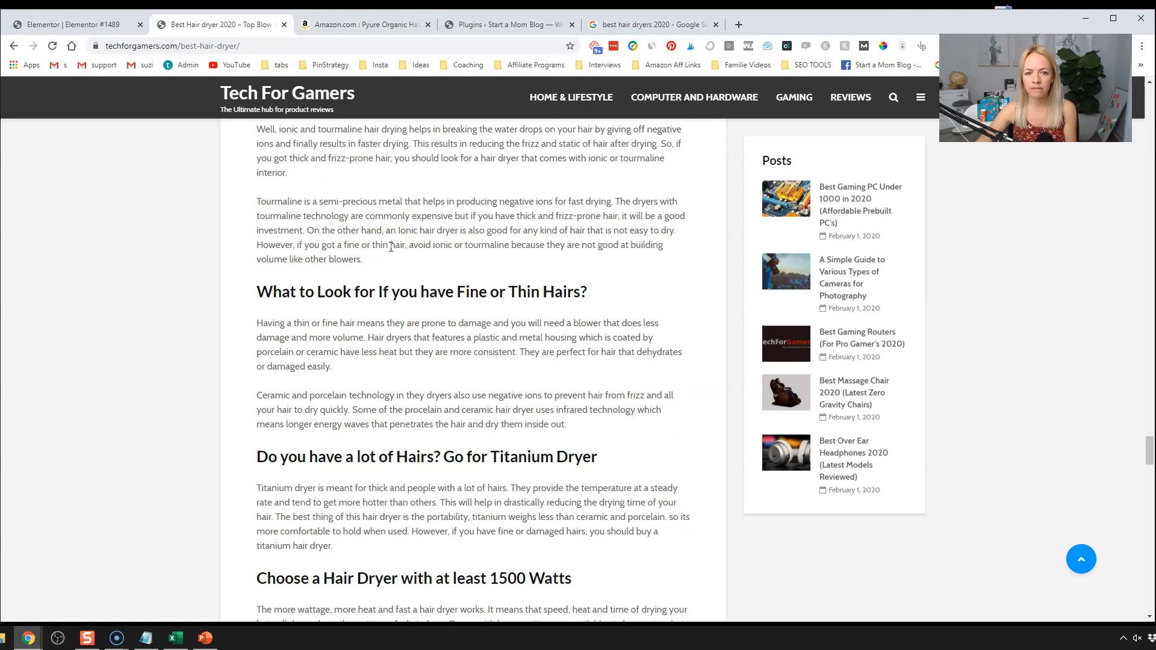
left_click_drag(314, 292, 448, 385)
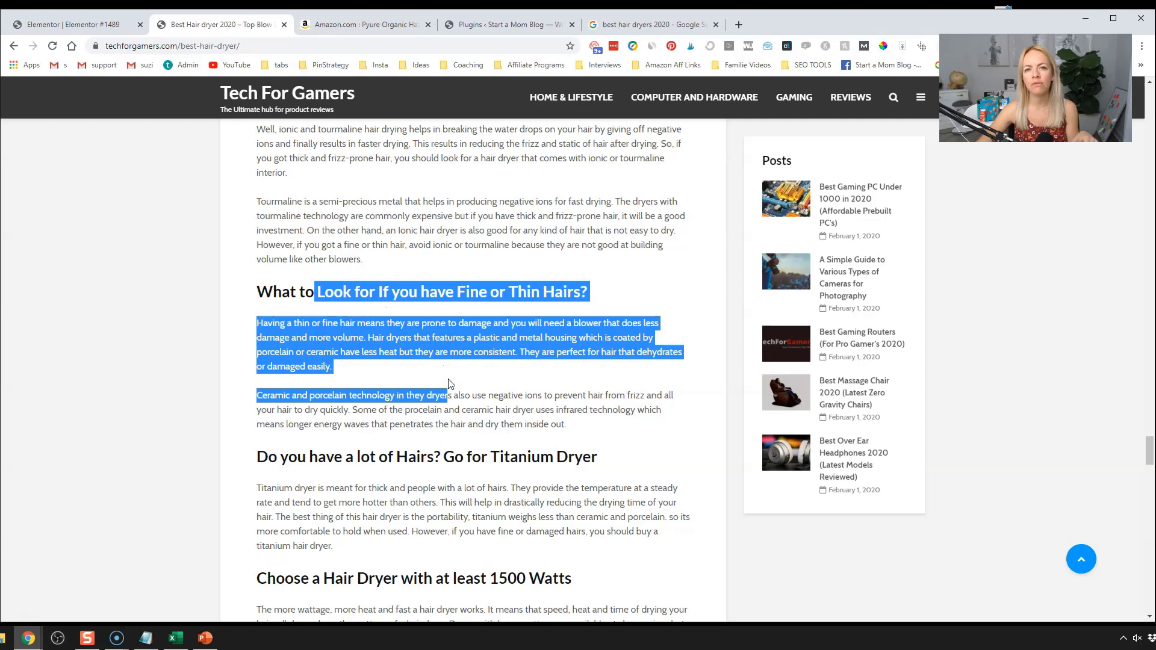
scroll(448, 384, "down", 8)
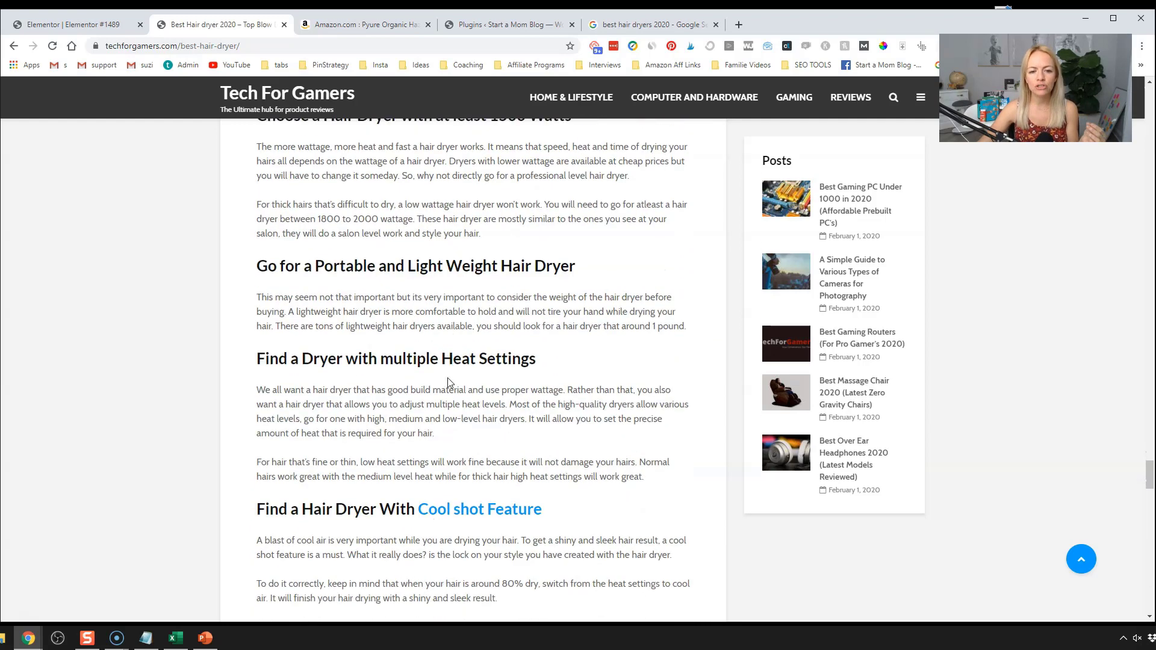
scroll(448, 382, "down", 5)
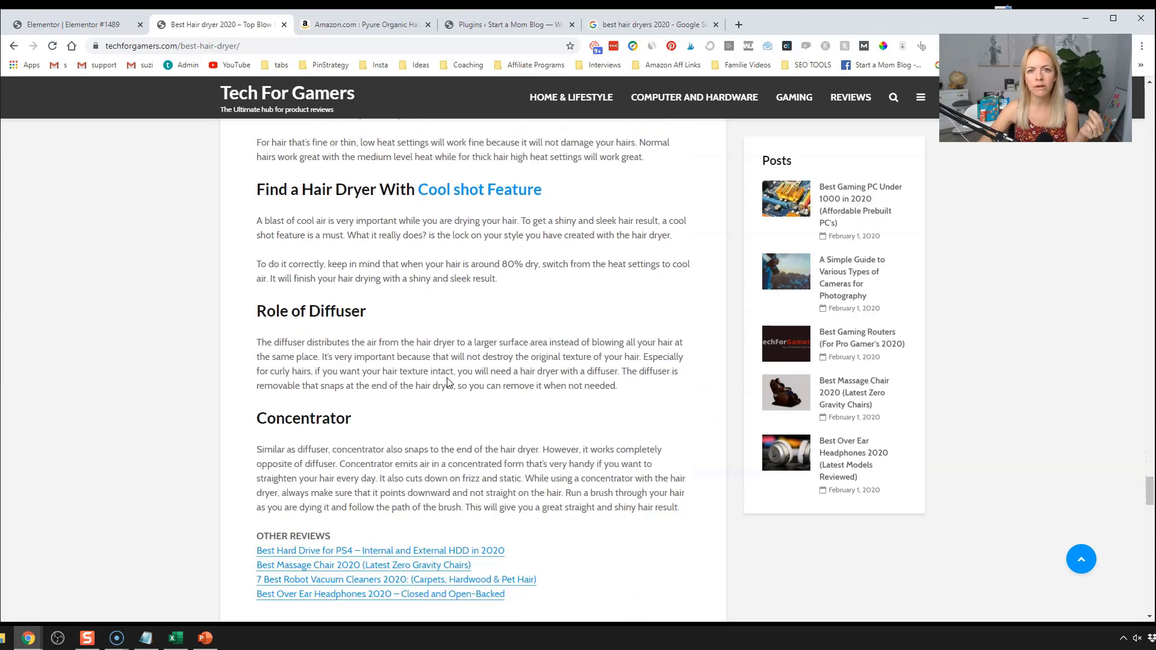
scroll(448, 382, "down", 2)
scroll(448, 383, "up", 6)
scroll(447, 379, "up", 4)
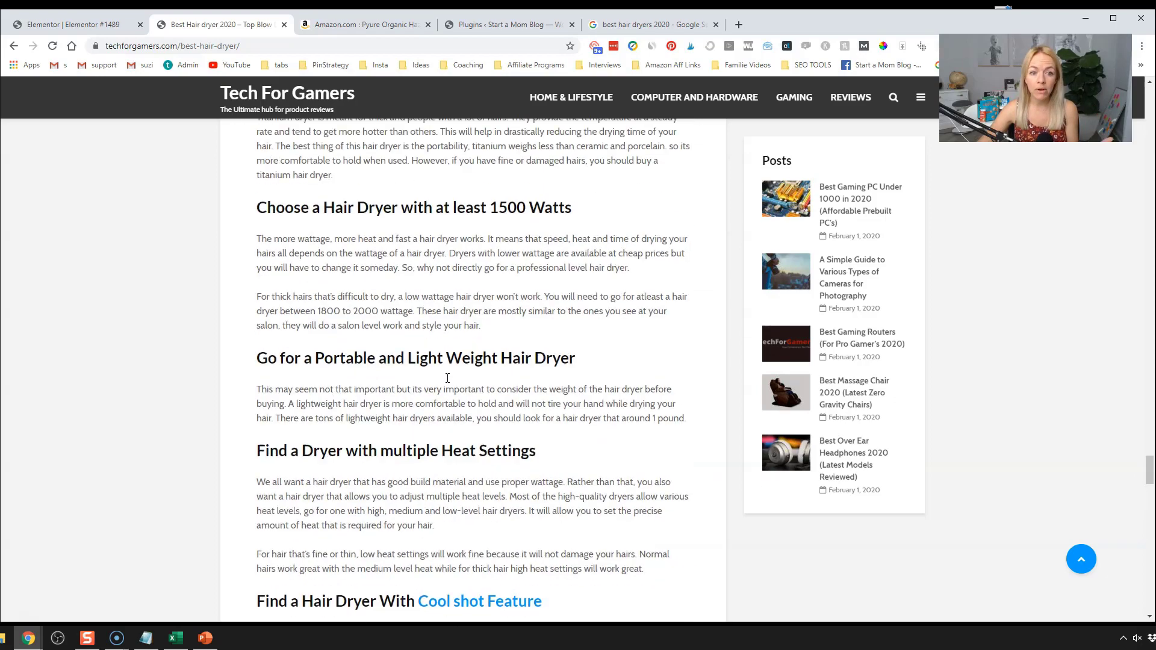
scroll(446, 376, "up", 6)
left_click(444, 365)
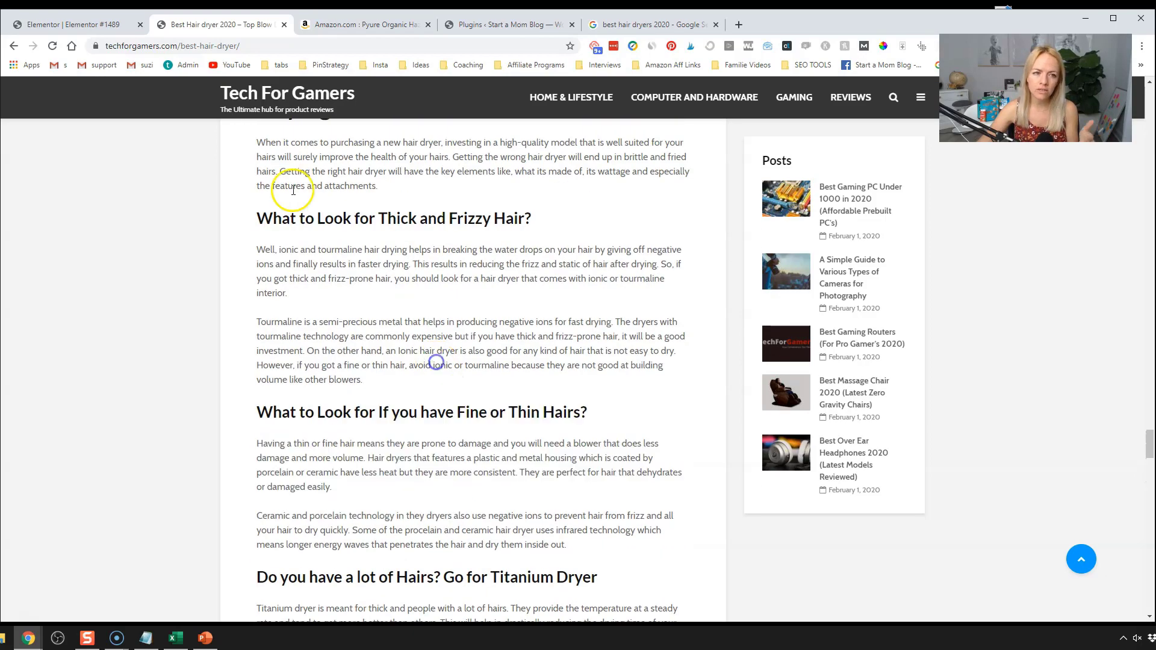
Step: Add a heading reading 'FAQ on Keto Snacks' below the second product's text
left_click(95, 27)
scroll(578, 444, "down", 6)
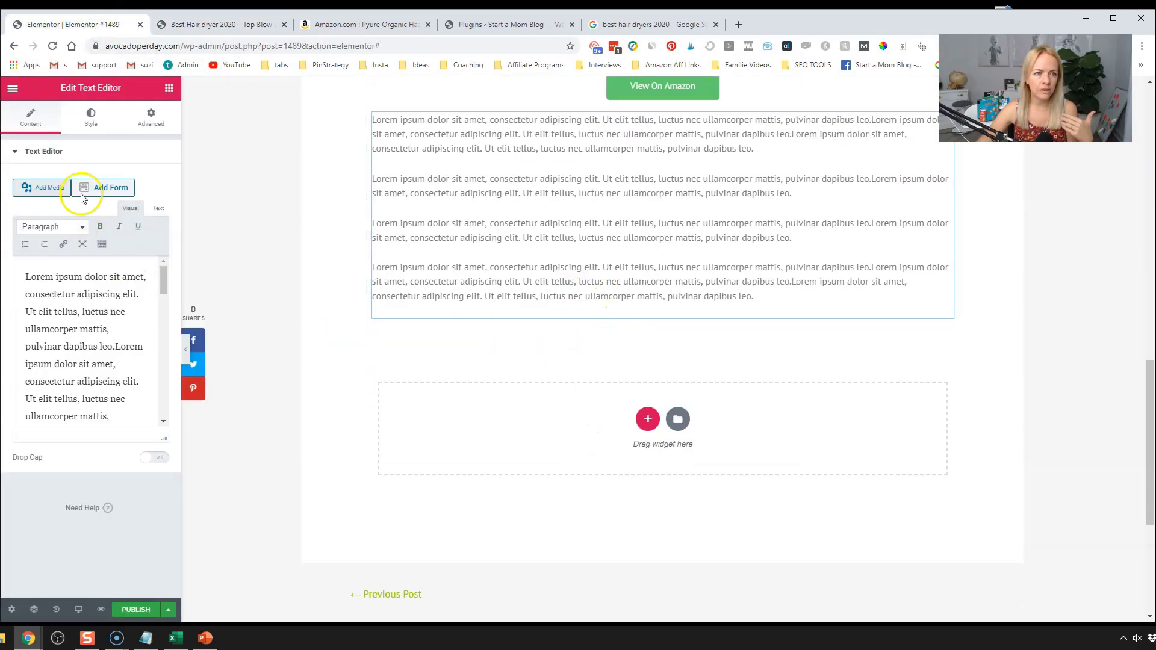
left_click(170, 90)
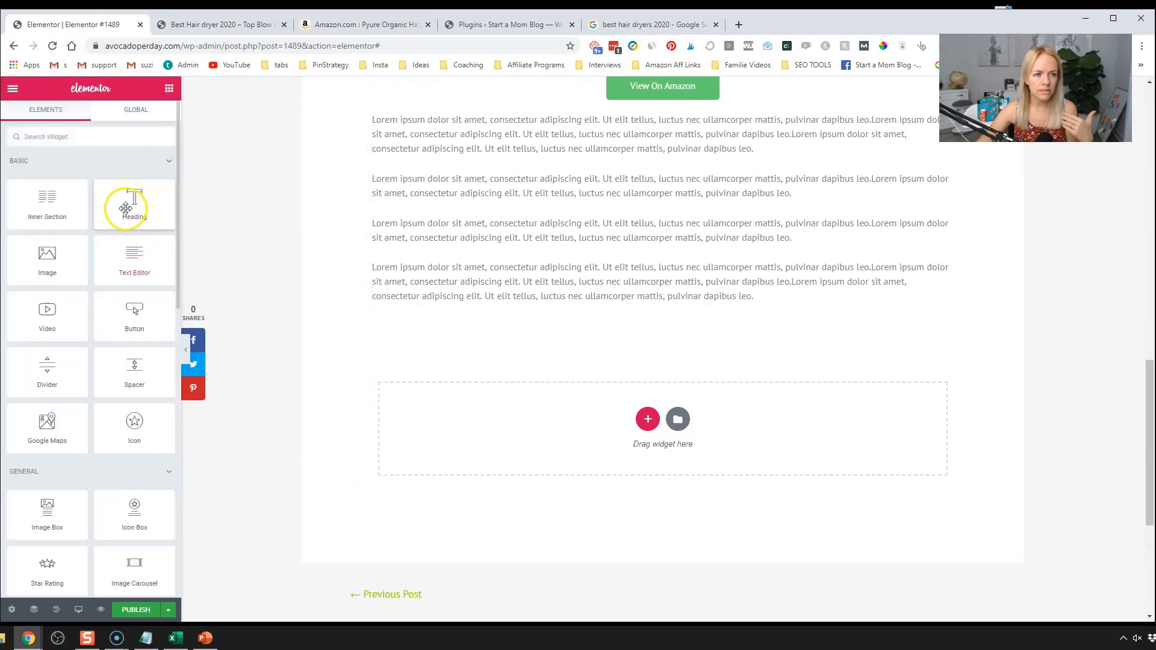
left_click_drag(127, 204, 480, 336)
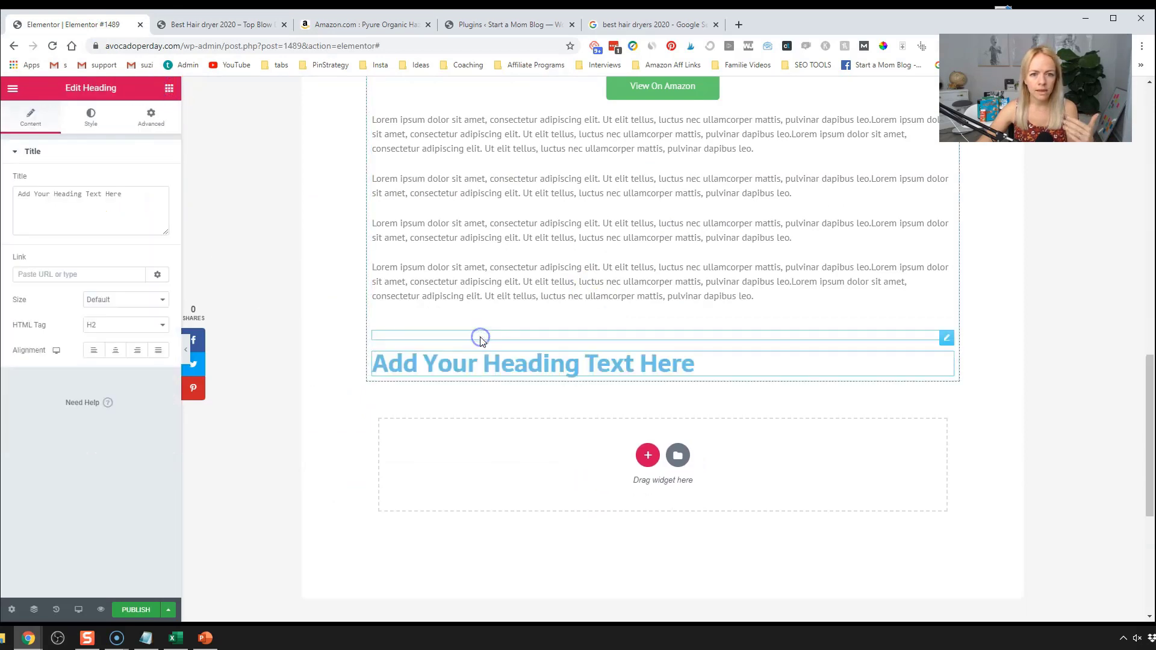
triple_click(106, 199)
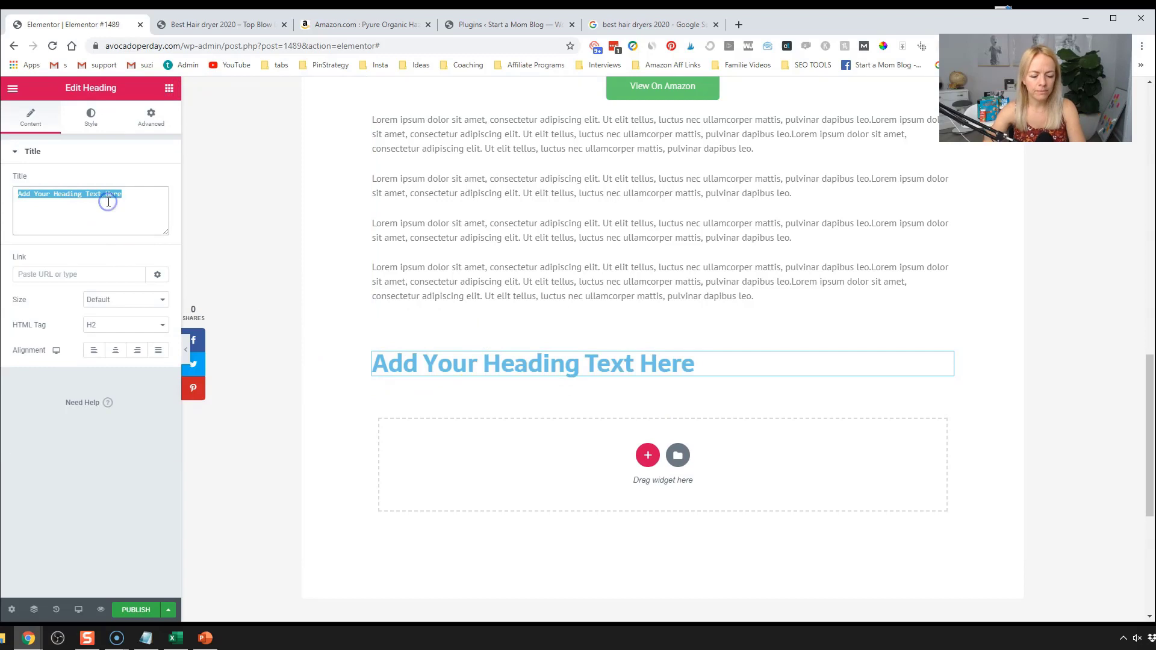
type("FAQ on Ket")
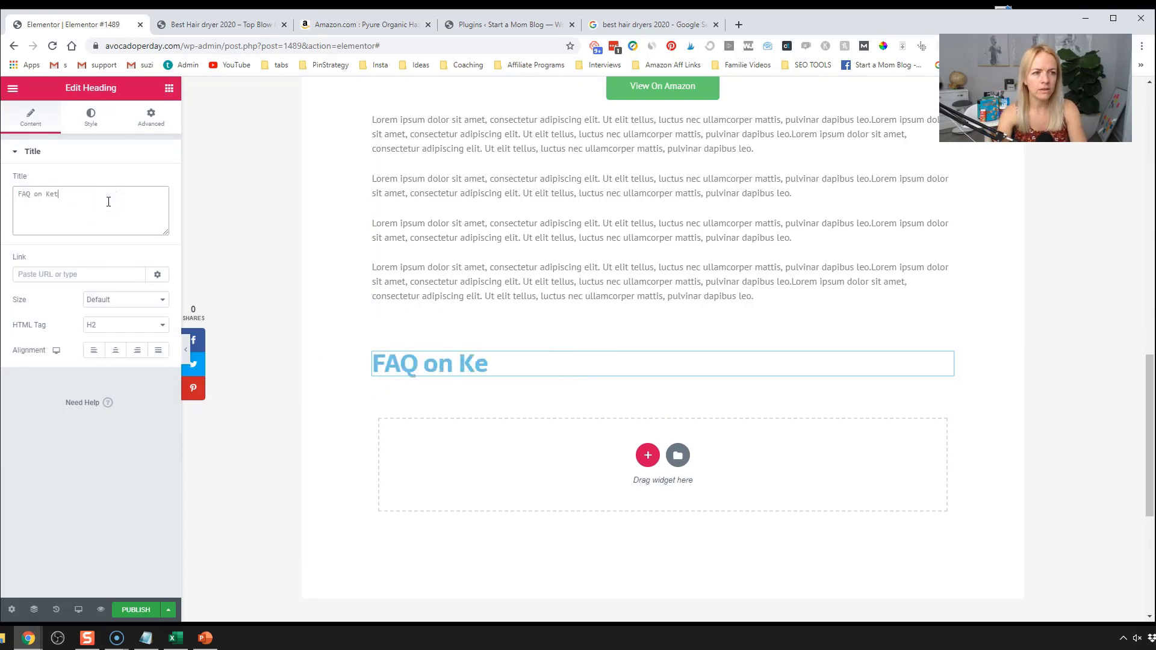
type("o Snacks")
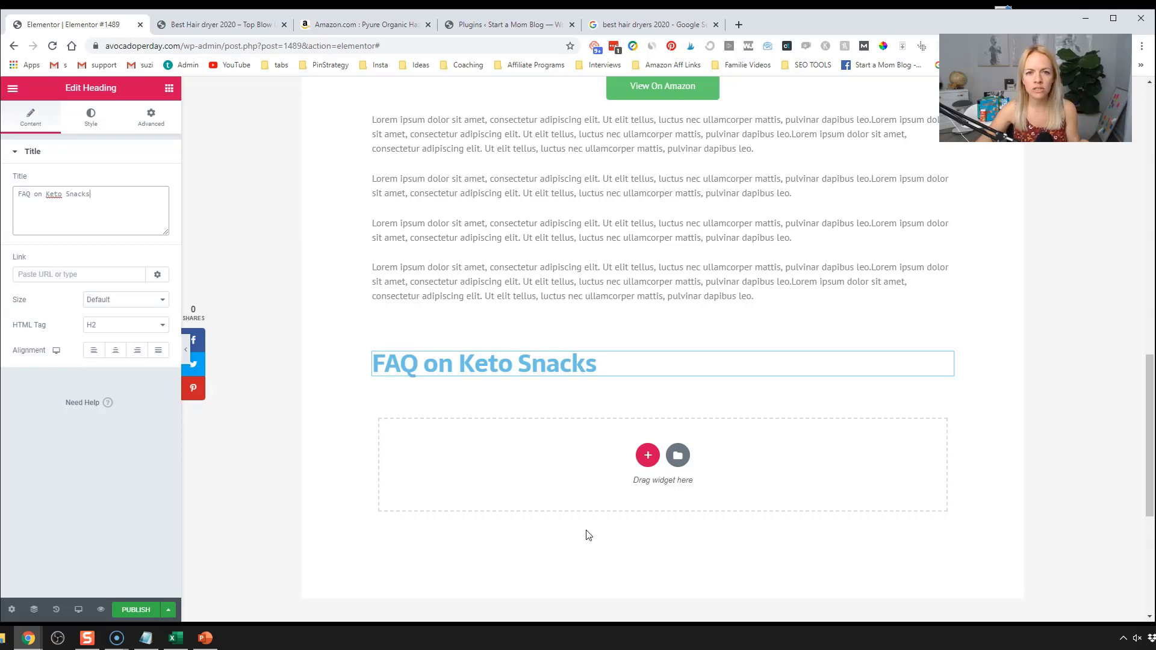
left_click(169, 89)
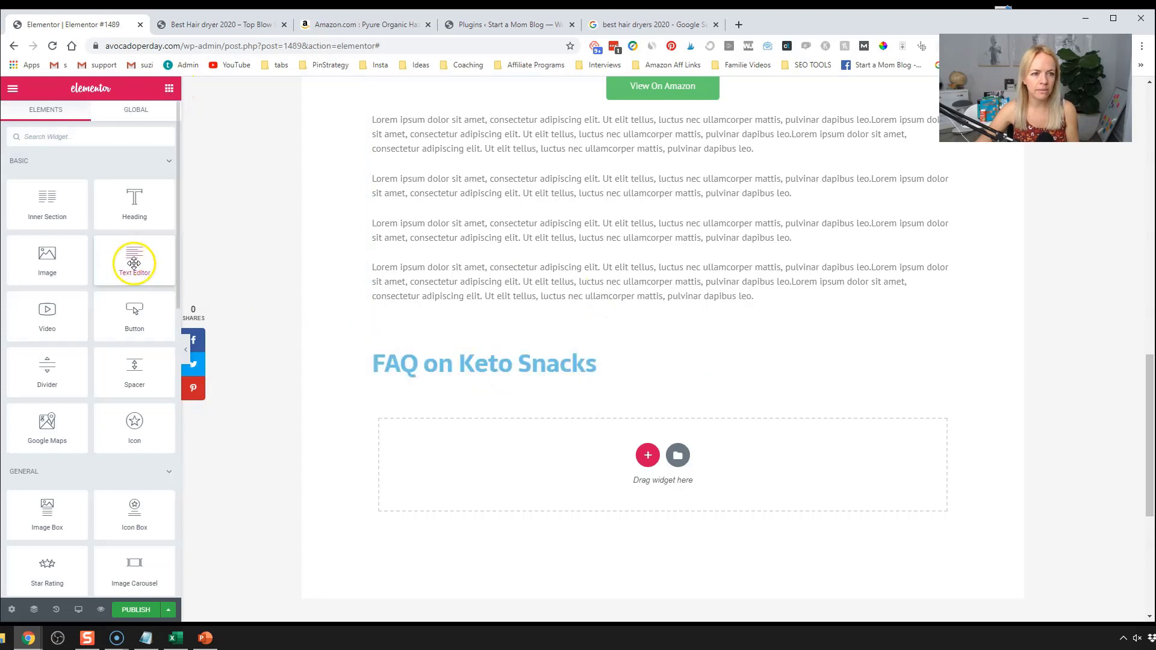
Step: Drop a Text Editor block of Lorem ipsum placeholder text directly under the FAQ heading
left_click_drag(133, 263, 545, 380)
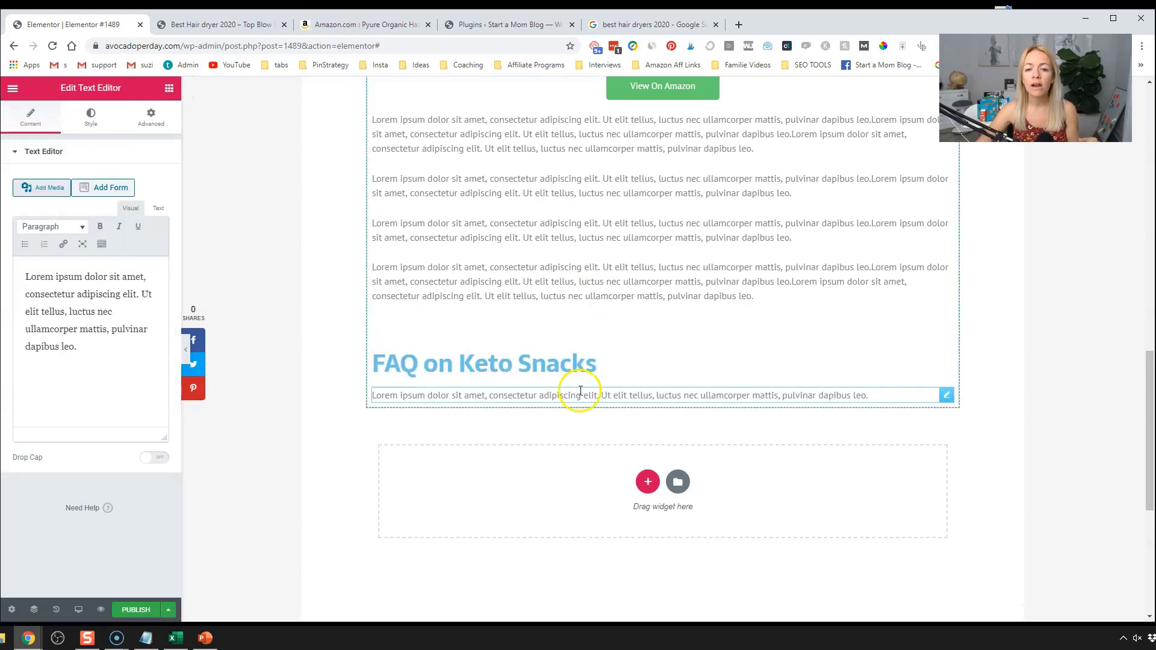
scroll(580, 392, "up", 4)
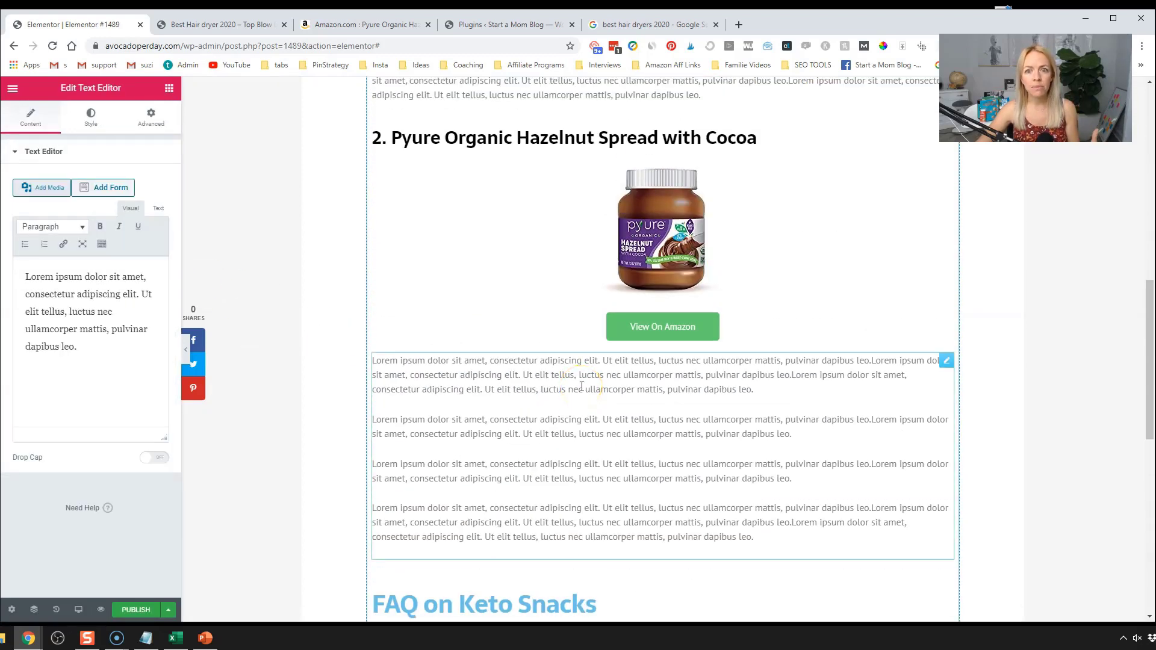
scroll(756, 408, "up", 11)
scroll(819, 415, "down", 10)
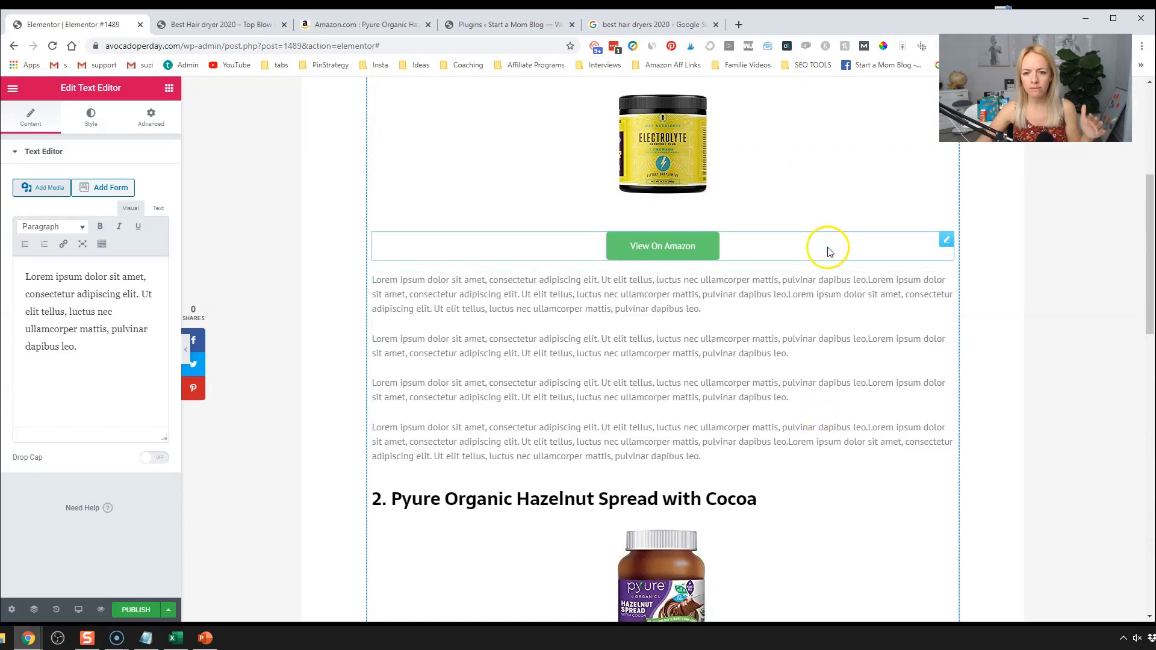
scroll(859, 374, "up", 7)
scroll(859, 365, "down", 9)
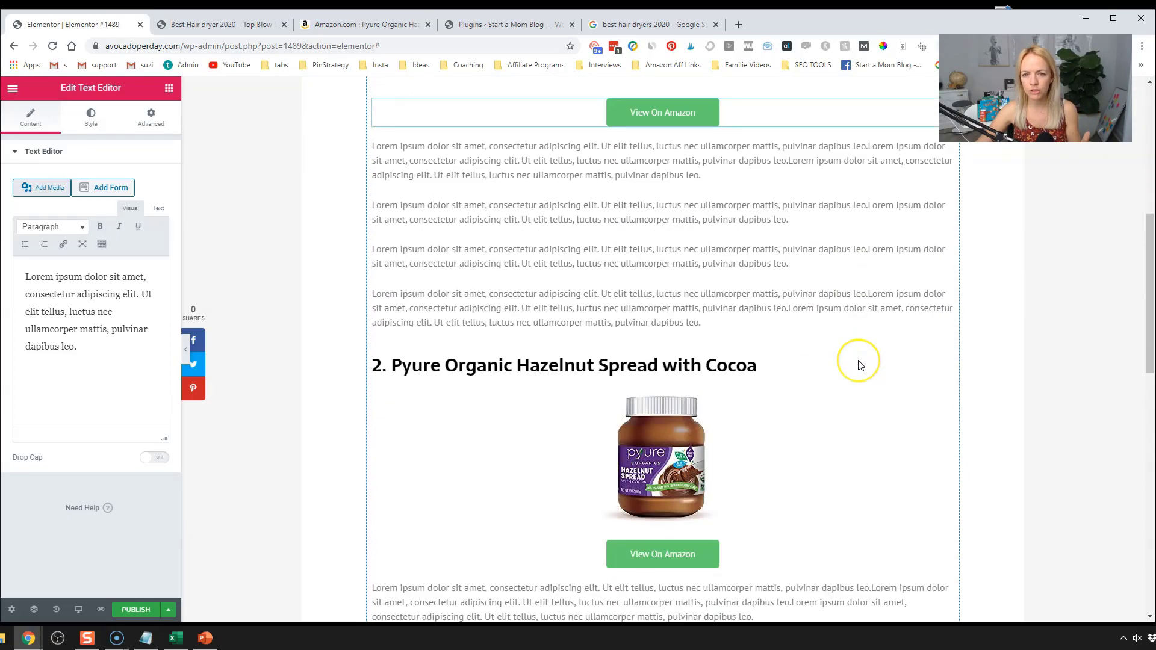
scroll(859, 361, "up", 2)
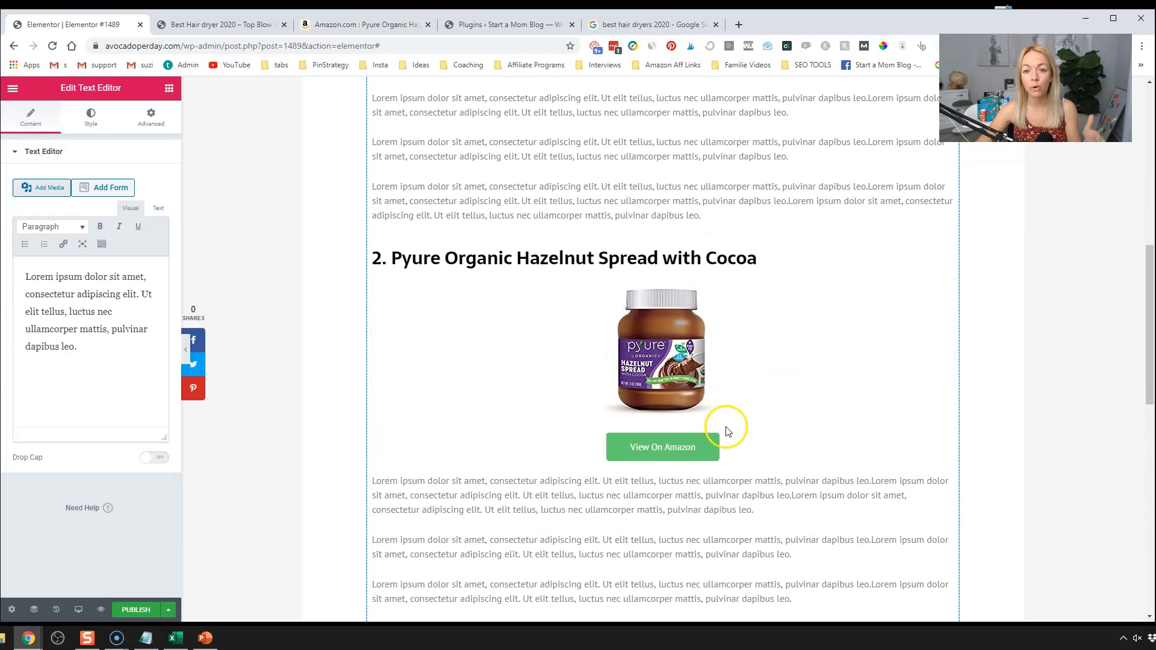
scroll(859, 454, "up", 6)
scroll(1002, 434, "up", 1)
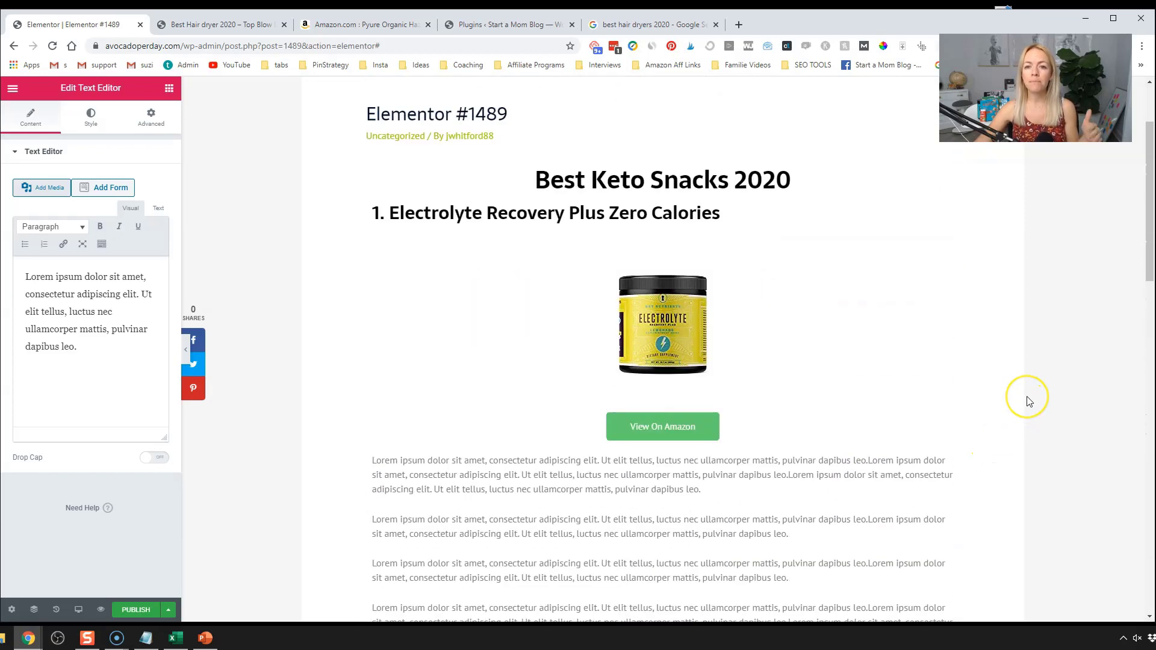